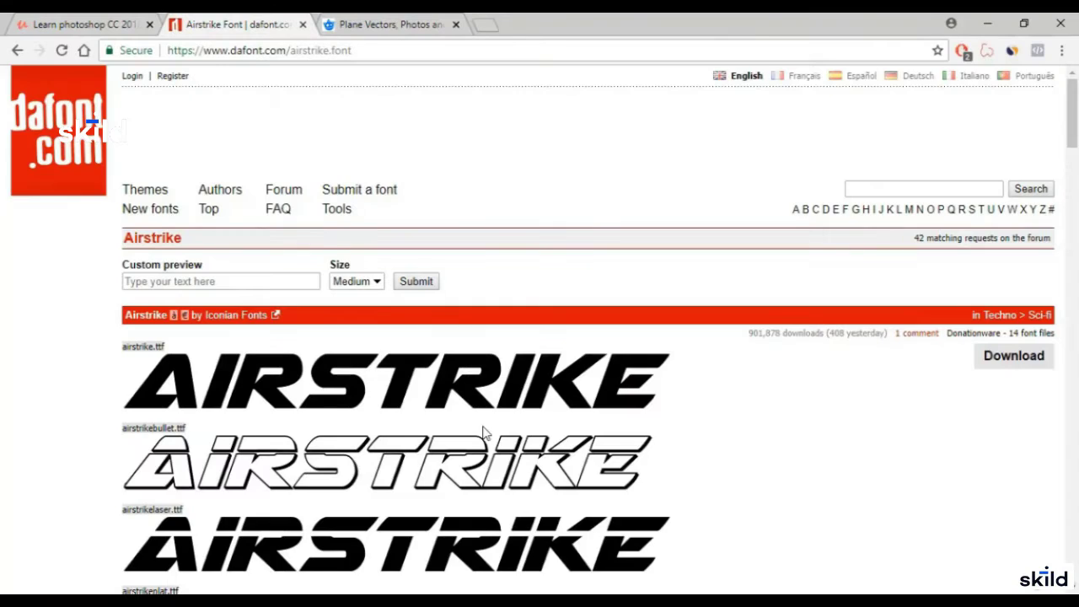
- Scroll down the dafont.com Airstrike font page after viewing the finished red mockup
{"action": "scroll", "coordinate": [484, 439], "scroll_direction": "down", "scroll_amount": 2}
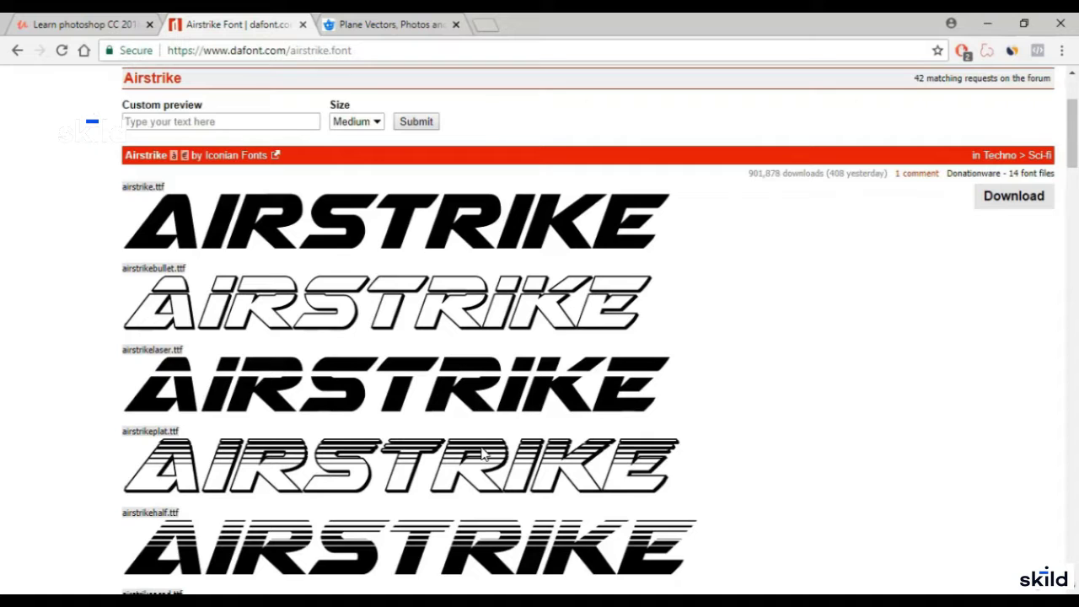
- Search DaFont for 'Airstrike' alone, then switch to the Freepik 'plane' results
{"action": "scroll", "coordinate": [387, 244], "scroll_direction": "up", "scroll_amount": 2}
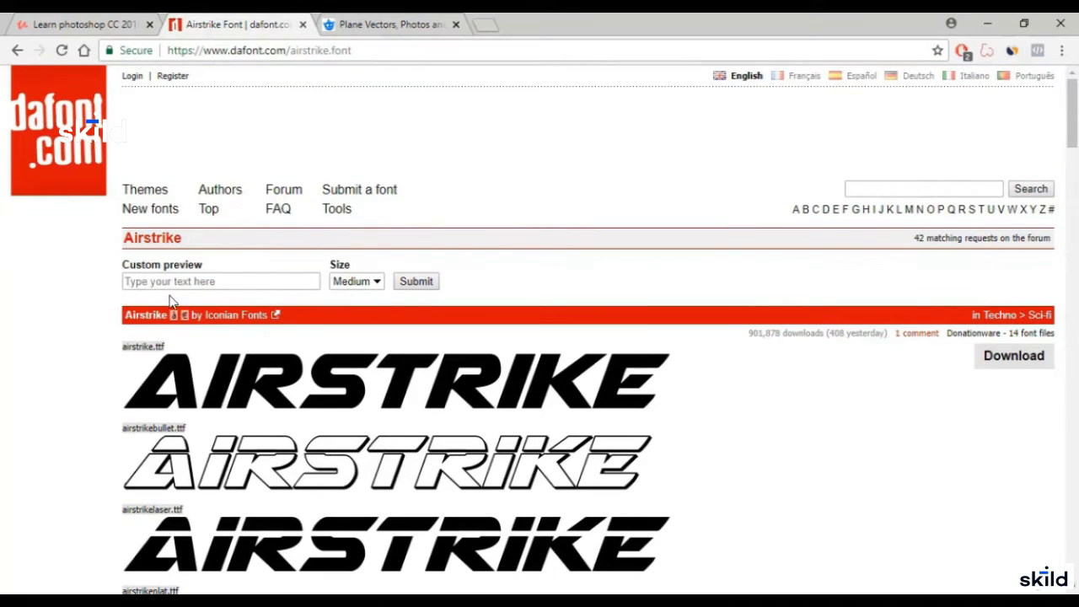
{"action": "left_click", "coordinate": [898, 189]}
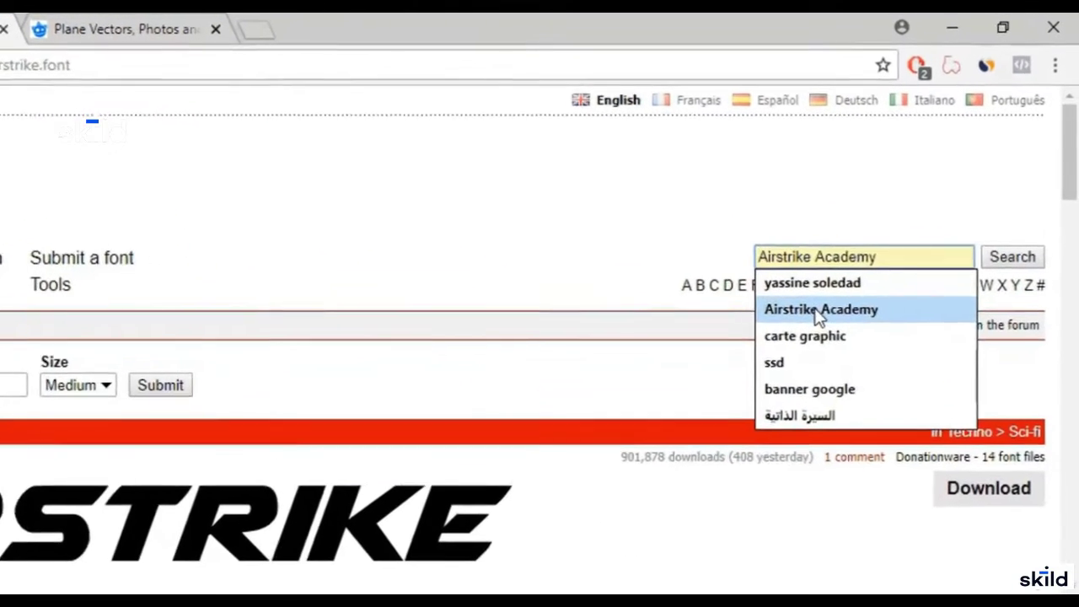
{"action": "left_click", "coordinate": [892, 227]}
{"action": "left_click_drag", "start_coordinate": [888, 188], "coordinate": [963, 197]}
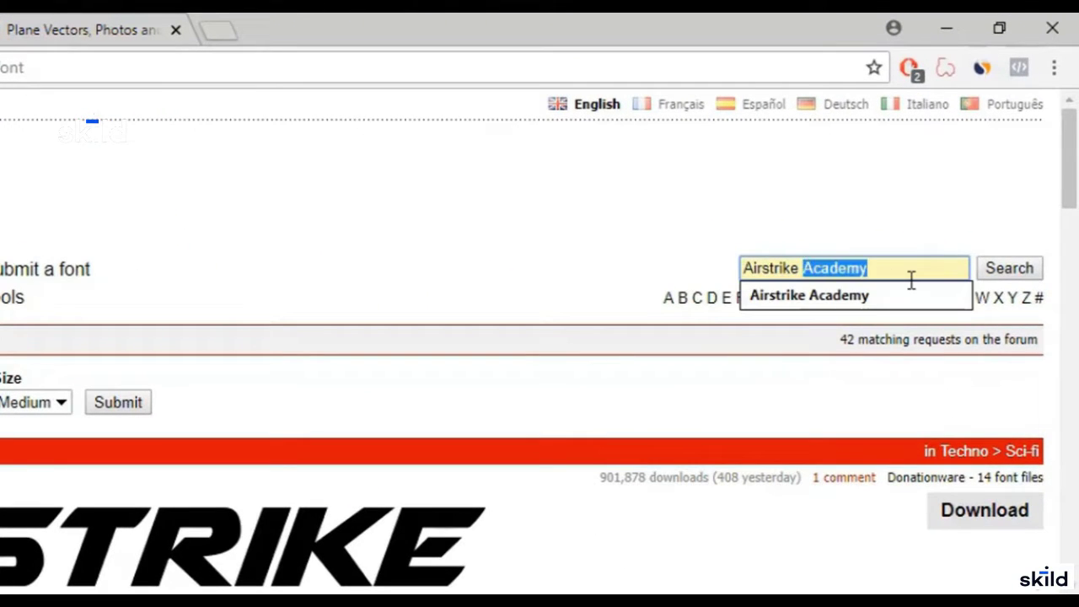
{"action": "key", "text": "BackSpace"}
{"action": "left_click", "coordinate": [996, 274]}
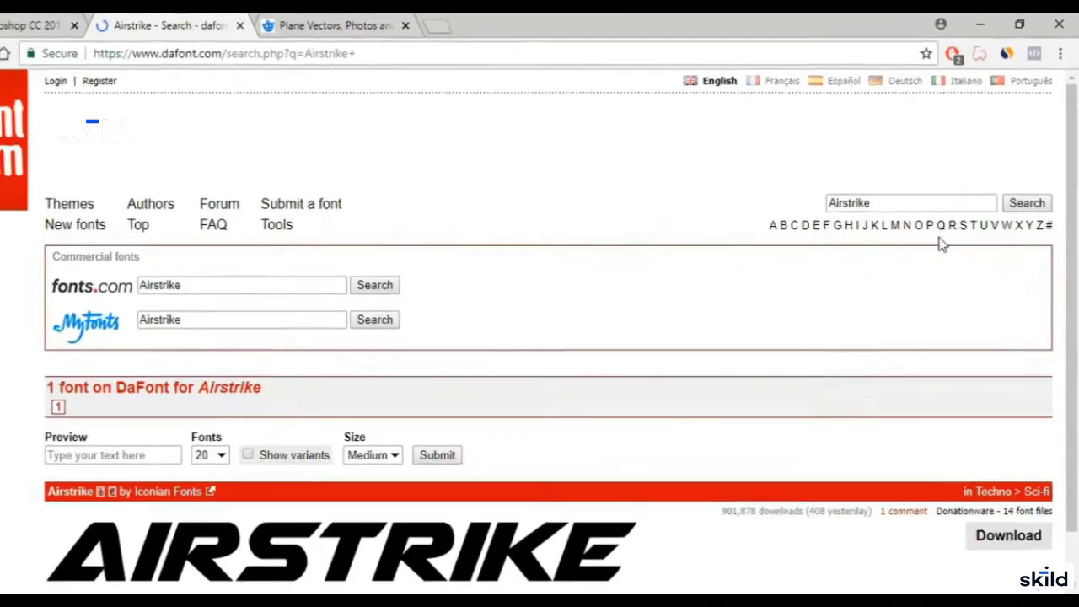
{"action": "scroll", "coordinate": [308, 421], "scroll_direction": "down", "scroll_amount": 2}
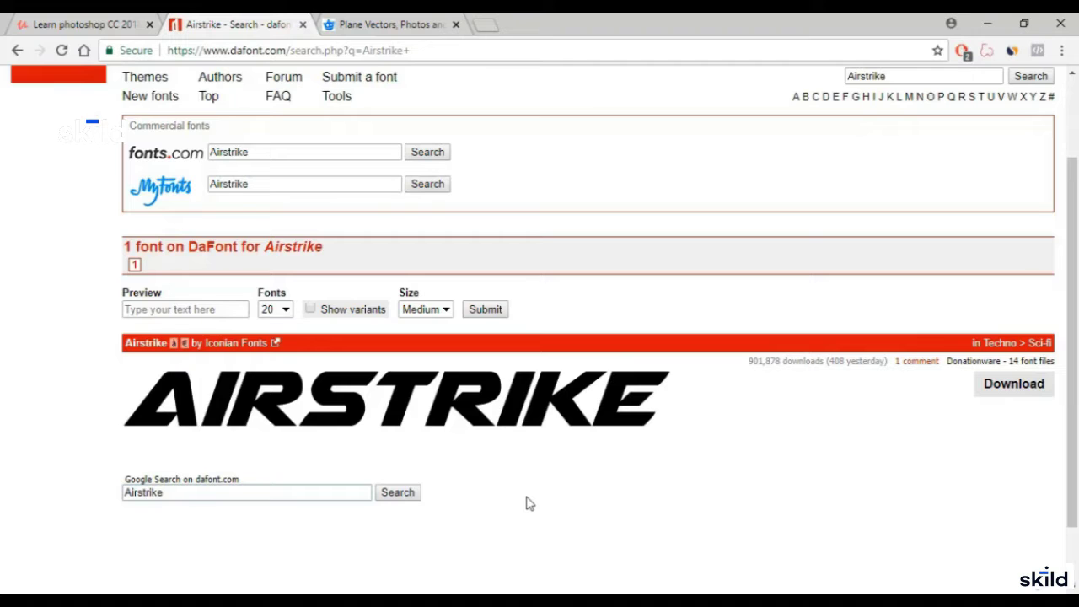
{"action": "left_click", "coordinate": [404, 20]}
- Browse the Freepik plane results and open the 'Air adventures' world-map airplane vector
{"action": "scroll", "coordinate": [333, 359], "scroll_direction": "up", "scroll_amount": 10}
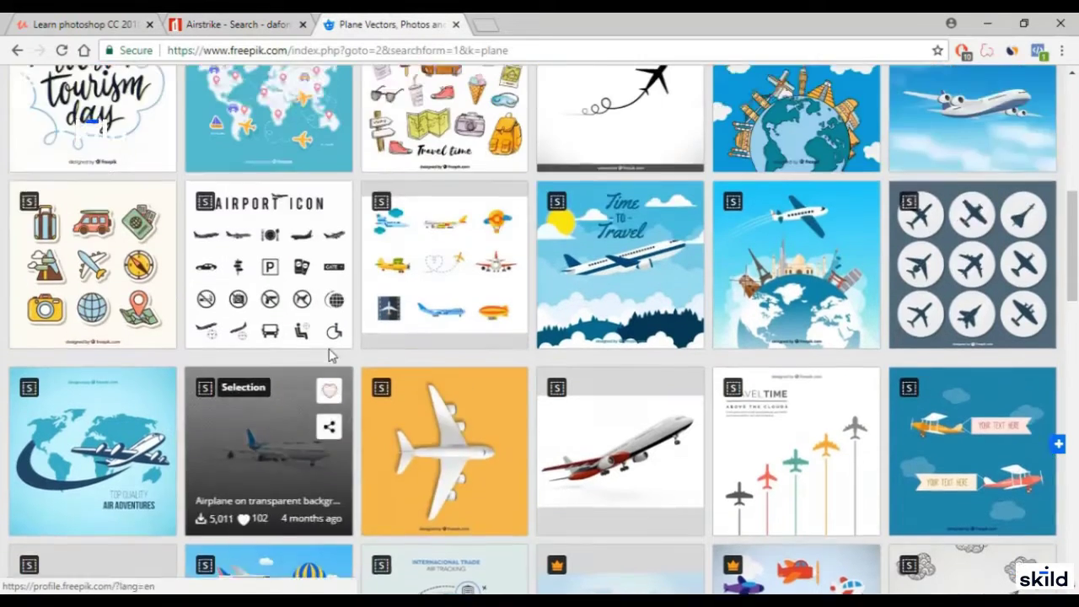
{"action": "scroll", "coordinate": [336, 366], "scroll_direction": "up", "scroll_amount": 1}
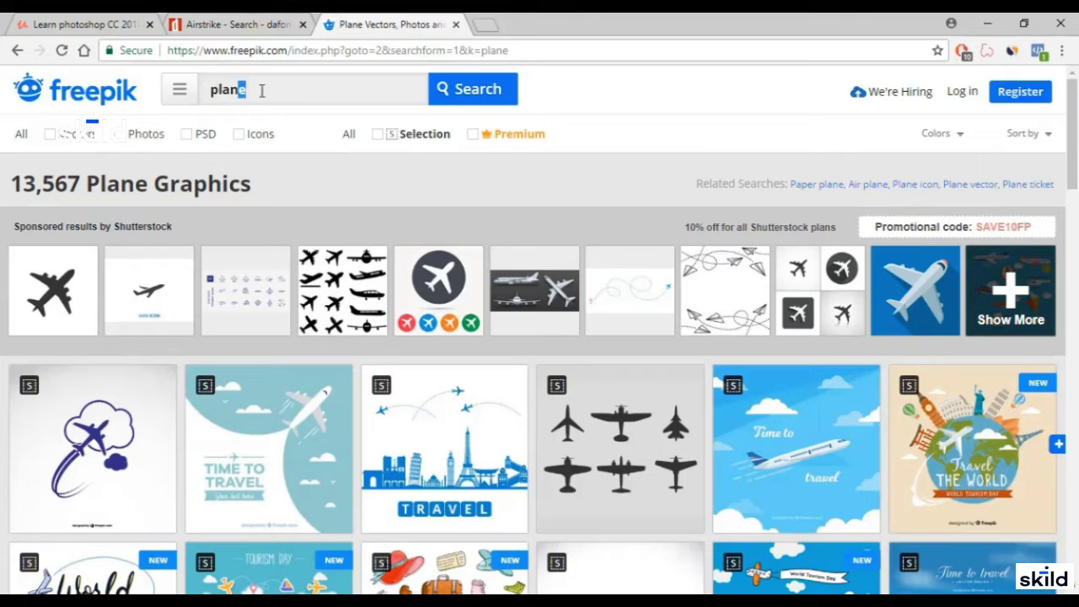
{"action": "left_click", "coordinate": [323, 95]}
{"action": "scroll", "coordinate": [329, 122], "scroll_direction": "down", "scroll_amount": 7}
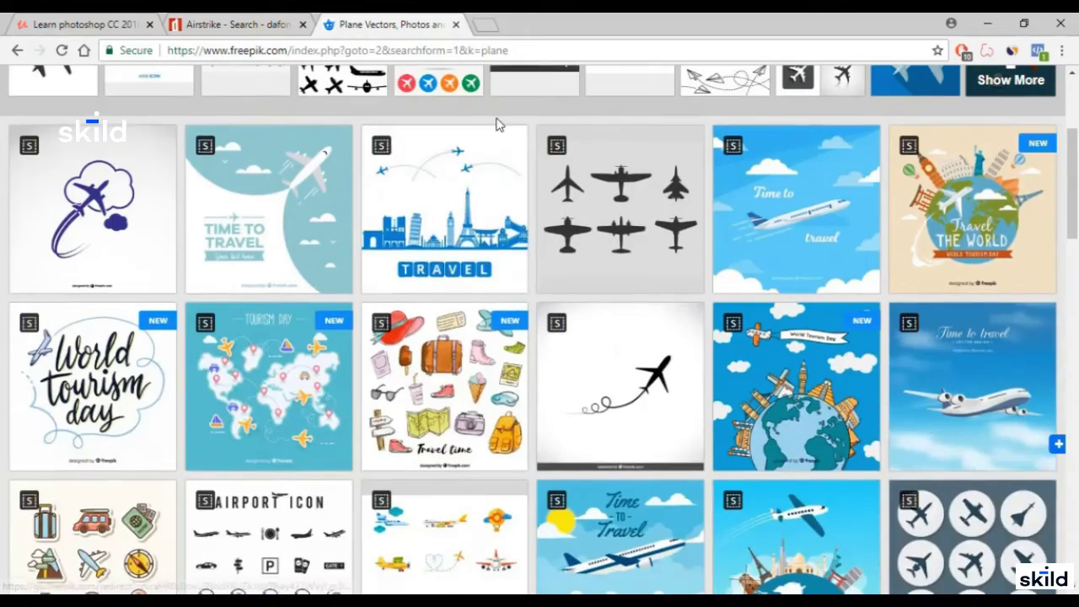
{"action": "scroll", "coordinate": [371, 277], "scroll_direction": "down", "scroll_amount": 2}
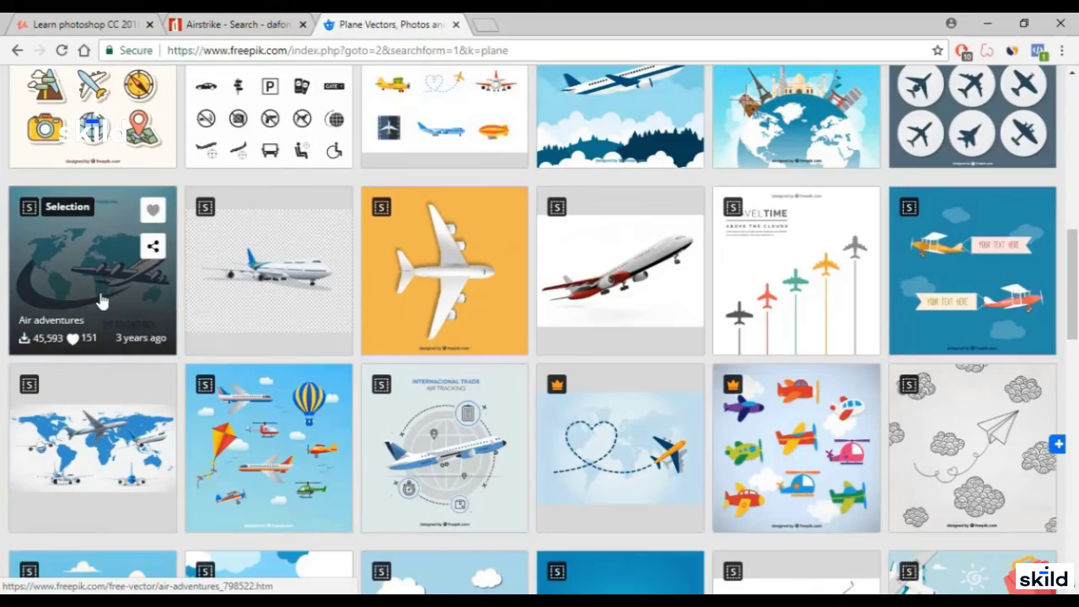
{"action": "scroll", "coordinate": [565, 401], "scroll_direction": "down", "scroll_amount": 5}
{"action": "scroll", "coordinate": [308, 345], "scroll_direction": "down", "scroll_amount": 2}
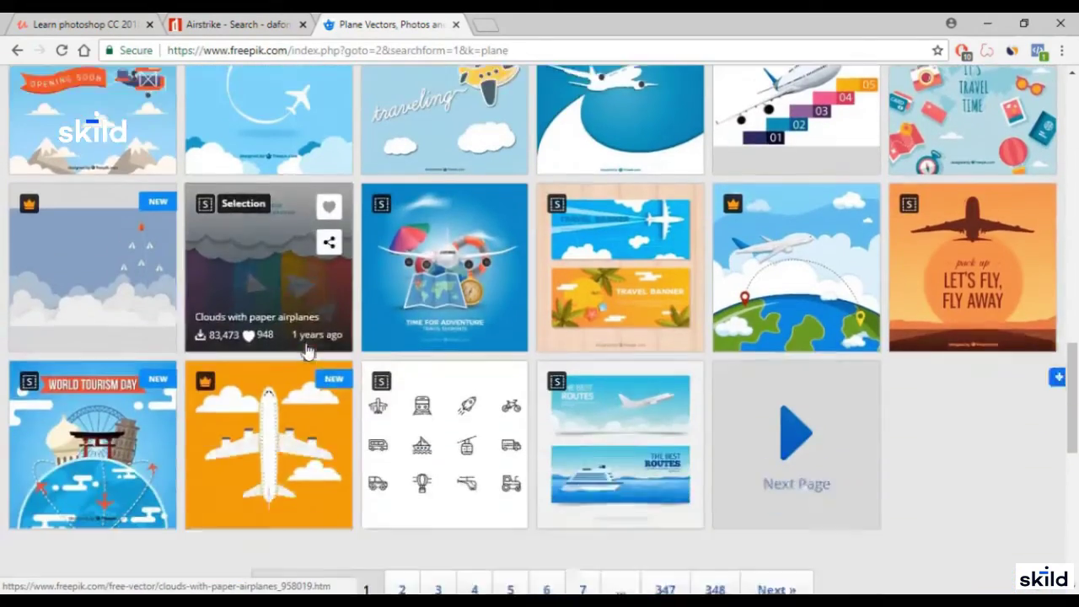
{"action": "scroll", "coordinate": [321, 376], "scroll_direction": "up", "scroll_amount": 5}
{"action": "scroll", "coordinate": [320, 375], "scroll_direction": "up", "scroll_amount": 6}
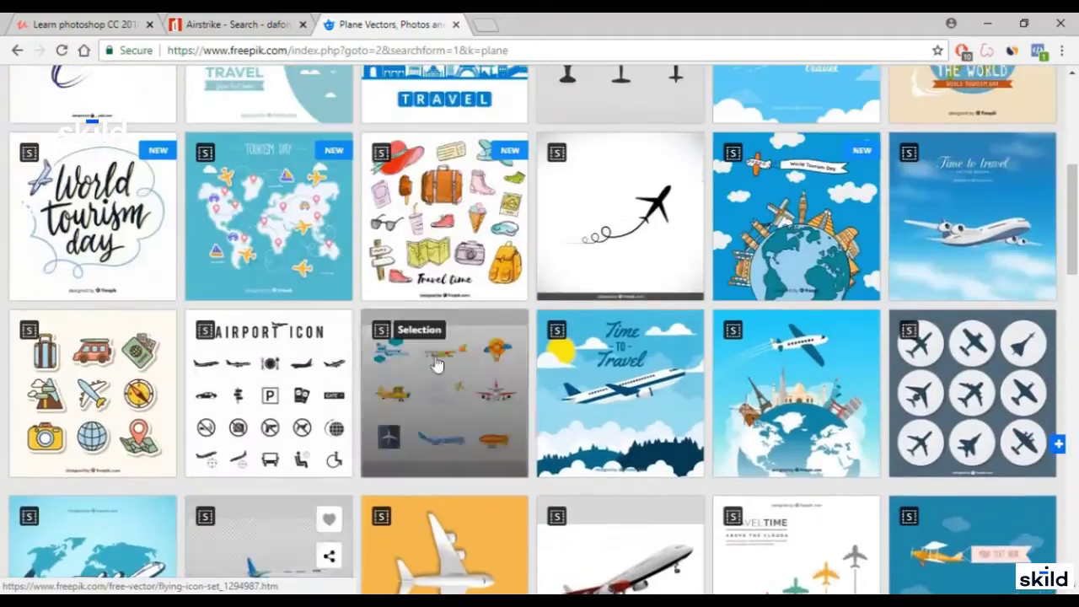
{"action": "scroll", "coordinate": [202, 354], "scroll_direction": "down", "scroll_amount": 3}
{"action": "left_click", "coordinate": [169, 354]}
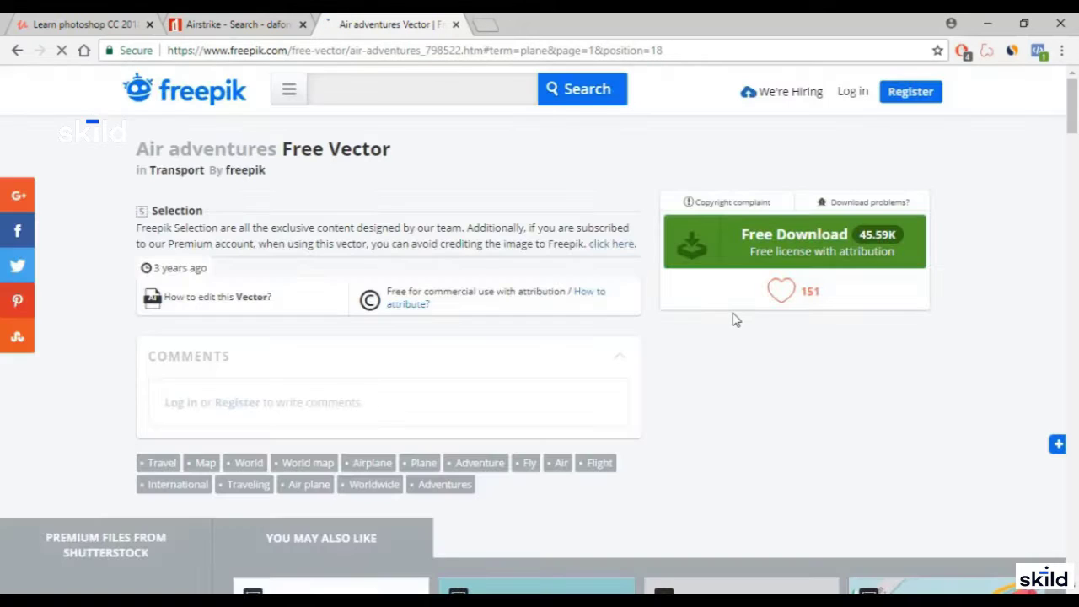
{"action": "scroll", "coordinate": [518, 342], "scroll_direction": "down", "scroll_amount": 4}
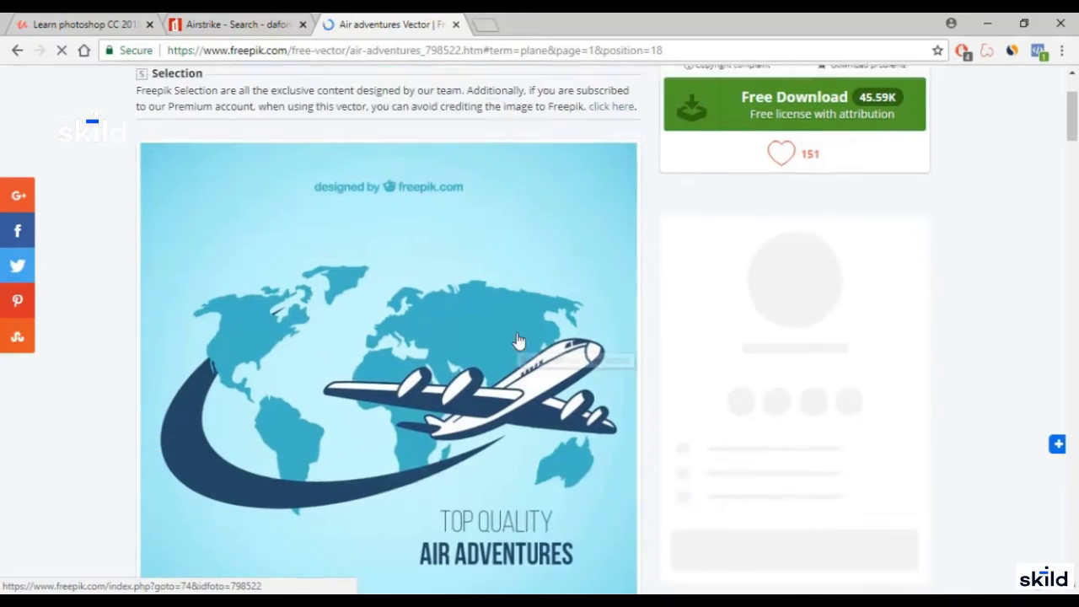
{"action": "scroll", "coordinate": [517, 340], "scroll_direction": "up", "scroll_amount": 3}
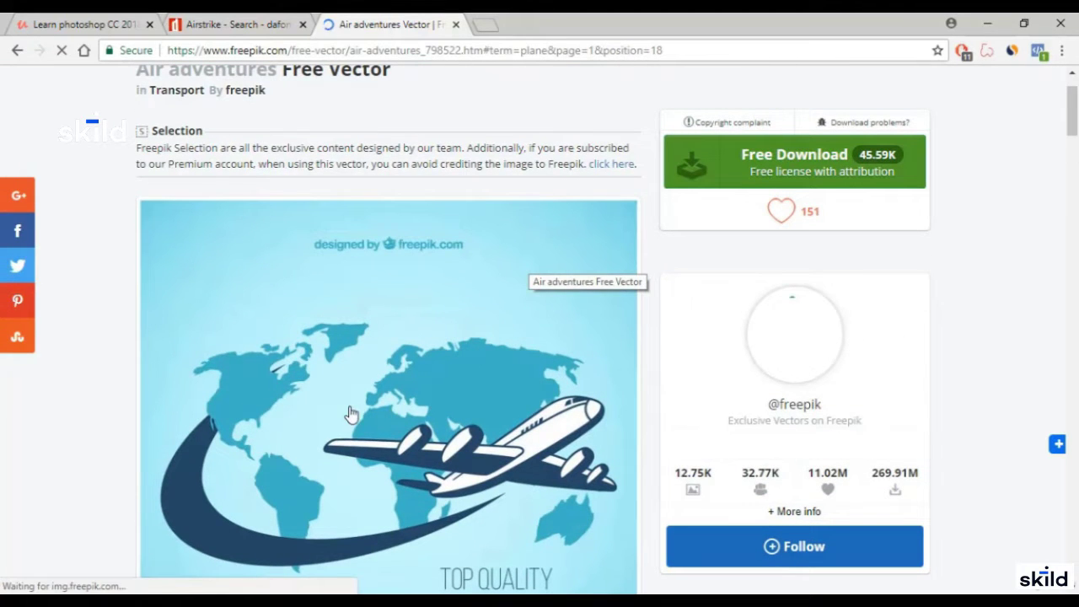
- In File Explorer, open the Air-adventures folder, select 18136-NRGTHE, and minimize the window
{"action": "key", "text": "alt+Tab"}
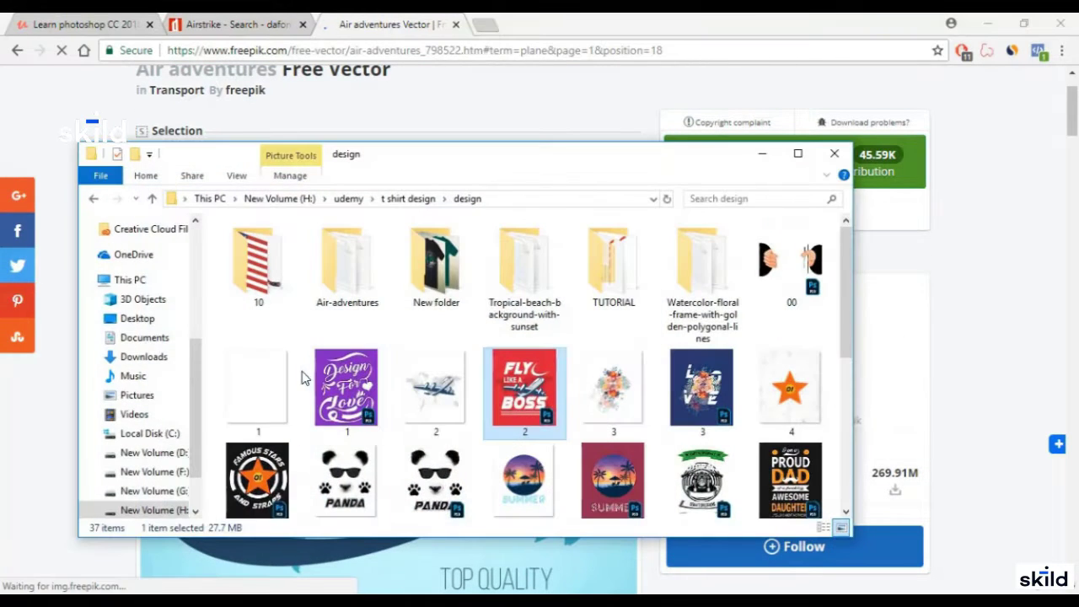
{"action": "double_click", "coordinate": [352, 253]}
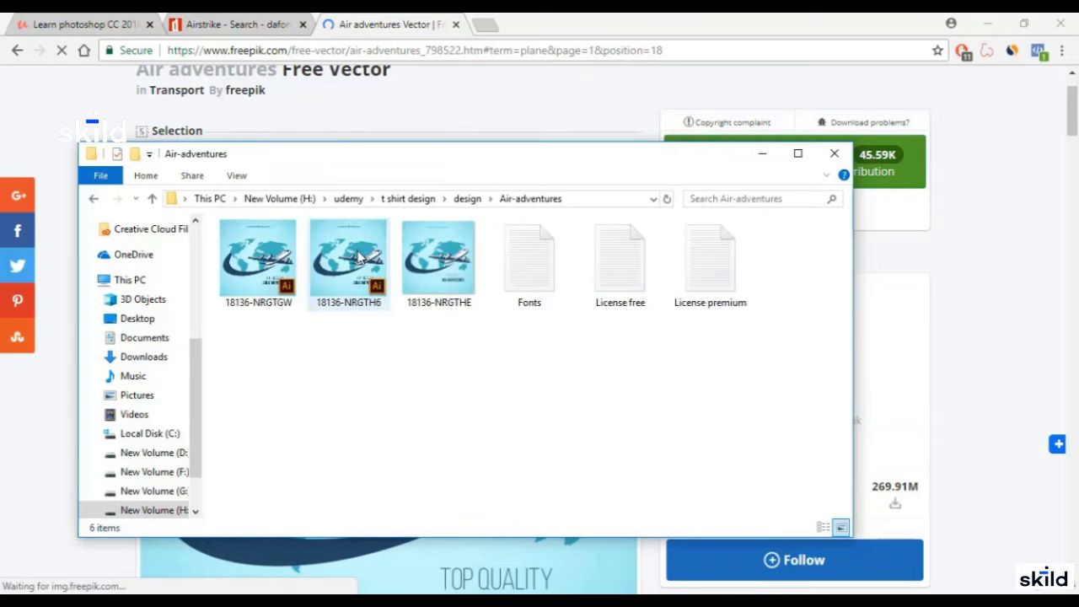
{"action": "left_click", "coordinate": [458, 272]}
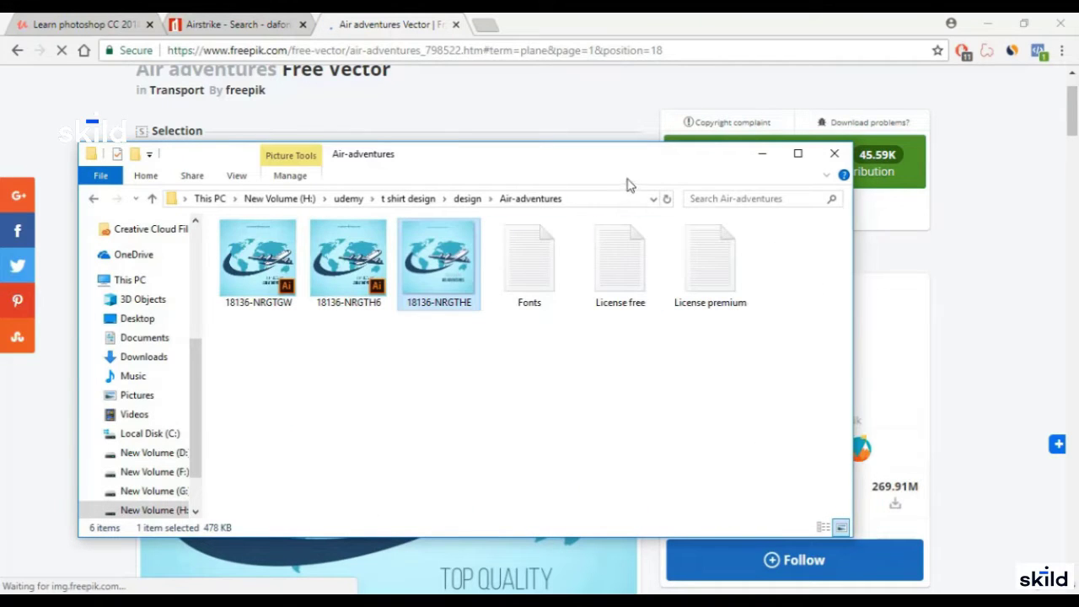
{"action": "left_click", "coordinate": [761, 153]}
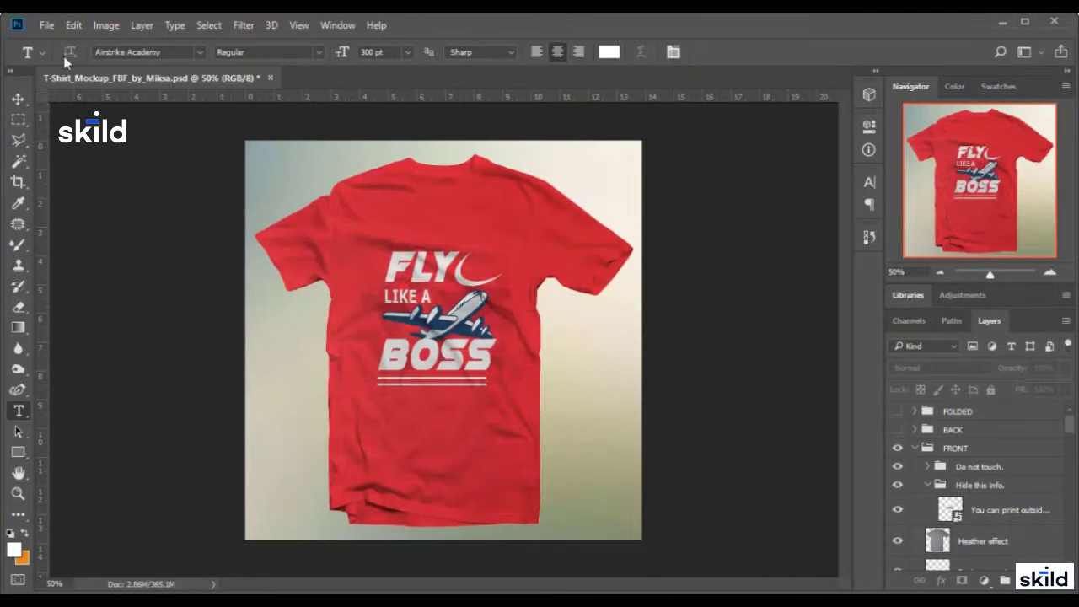
- Create a new 4500 × 5400 px document at 300 ppi
{"action": "left_click", "coordinate": [47, 24]}
{"action": "left_click", "coordinate": [48, 41]}
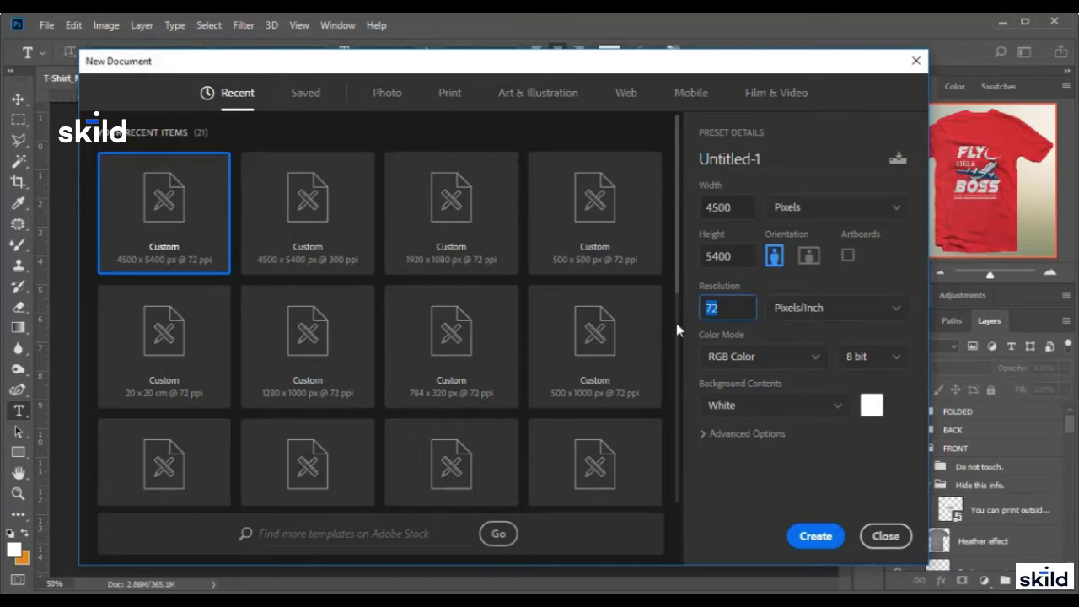
{"action": "type", "text": "300"}
{"action": "key", "text": "Return"}
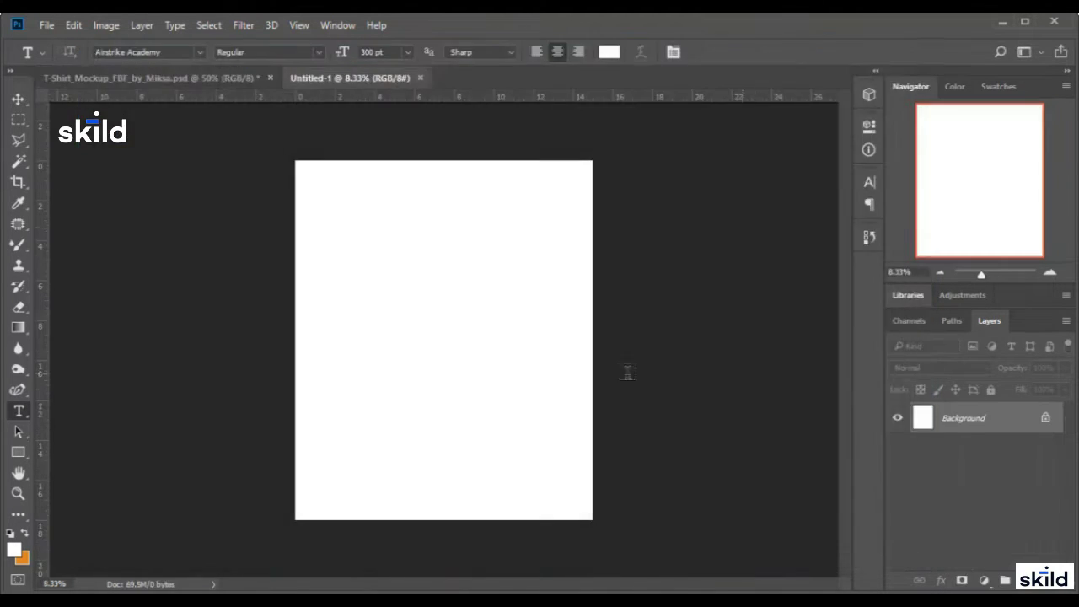
- Sample the mockup shirt's red #ba1741 as the foreground colour and copy its hex
{"action": "left_click", "coordinate": [20, 453]}
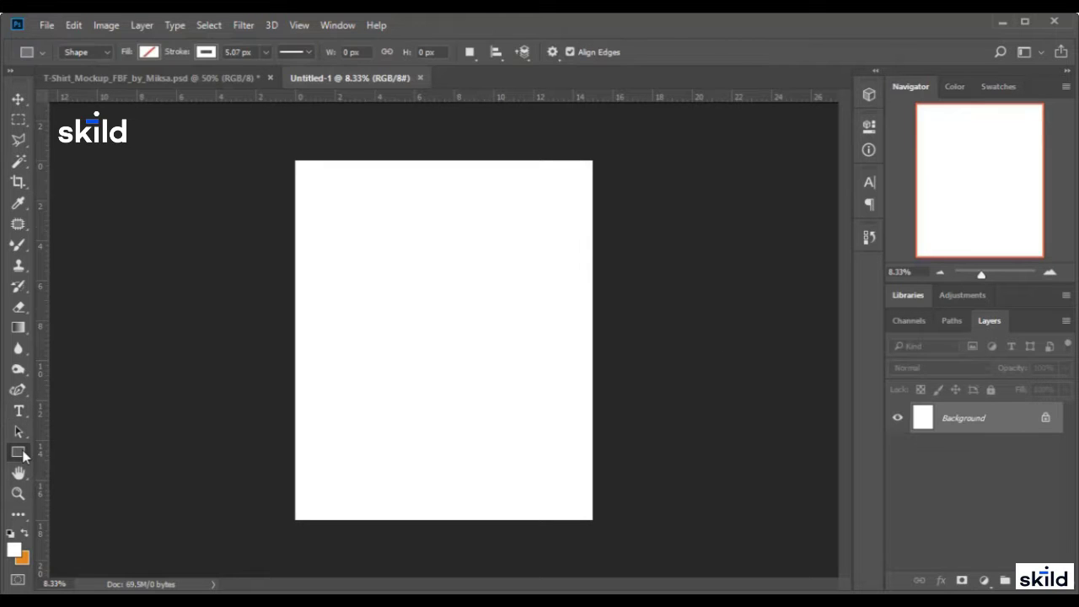
{"action": "left_click", "coordinate": [240, 77]}
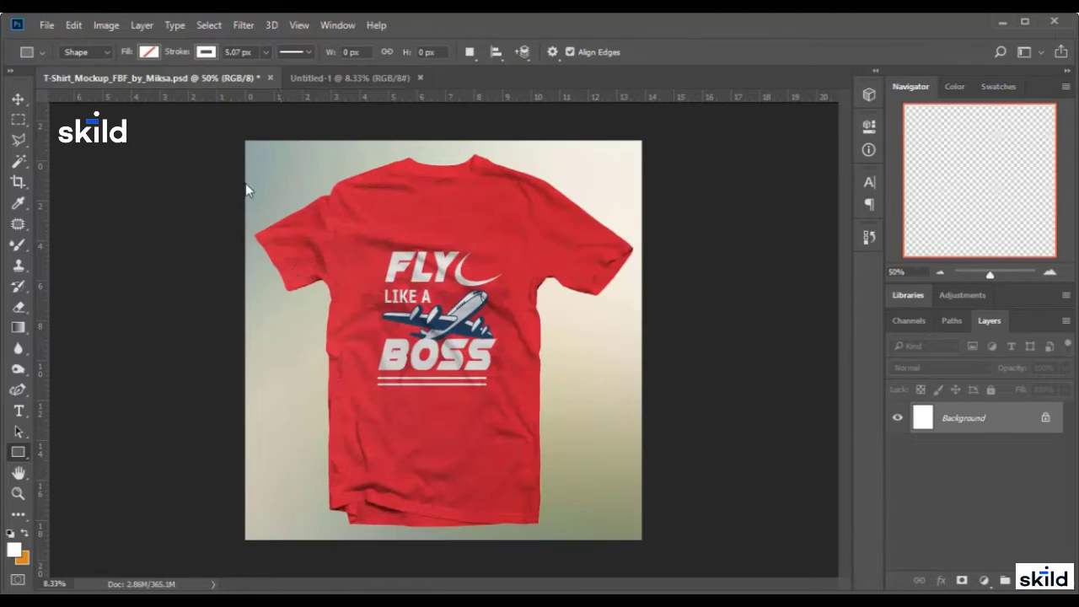
{"action": "left_click", "coordinate": [15, 550]}
{"action": "left_click", "coordinate": [295, 253]}
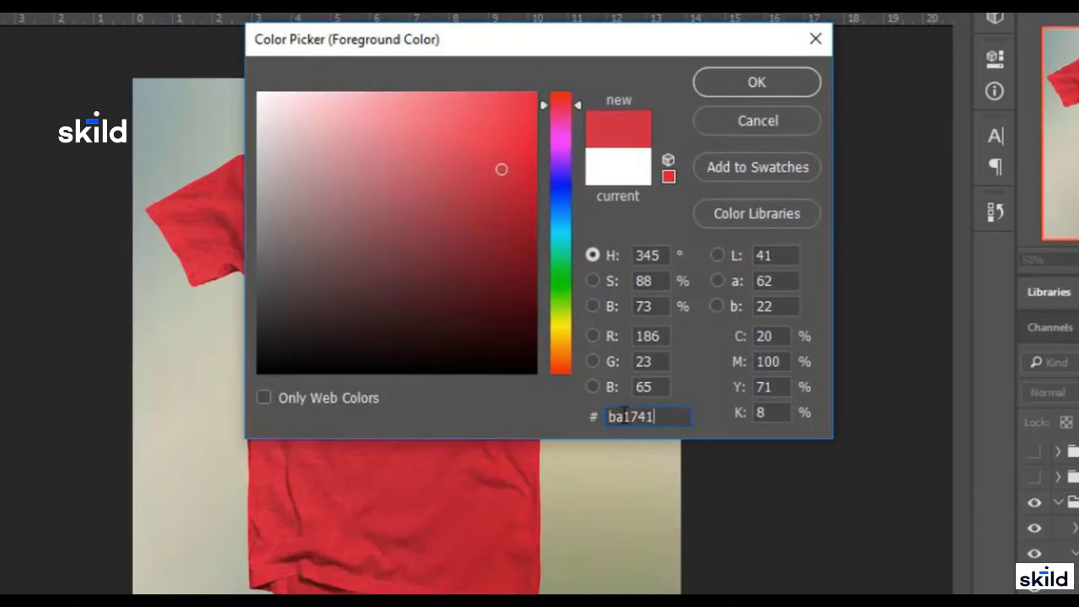
{"action": "double_click", "coordinate": [603, 386]}
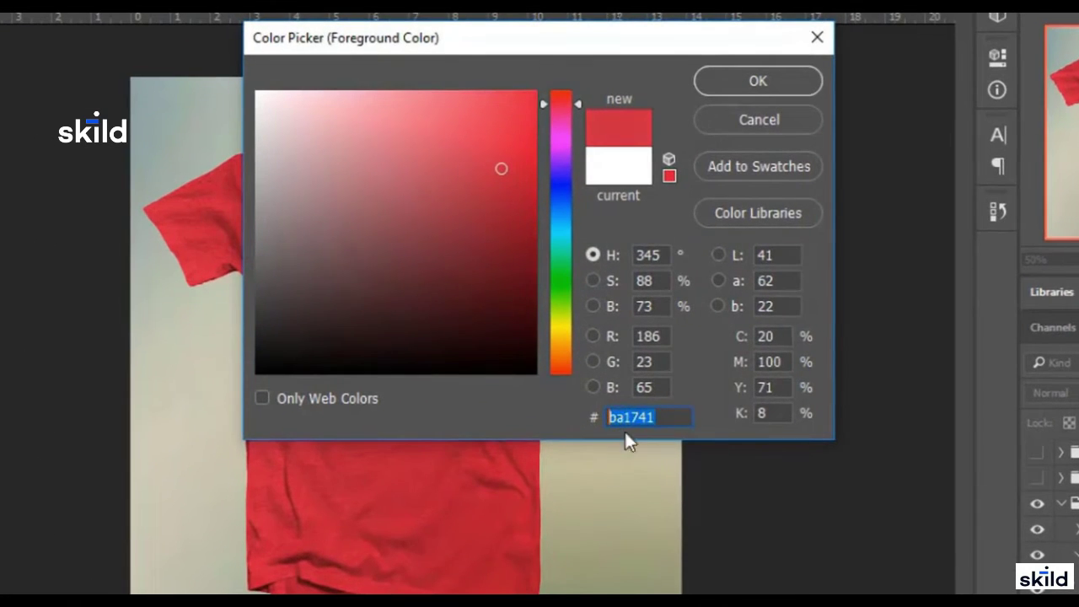
{"action": "left_click", "coordinate": [758, 80]}
{"action": "left_click", "coordinate": [363, 79]}
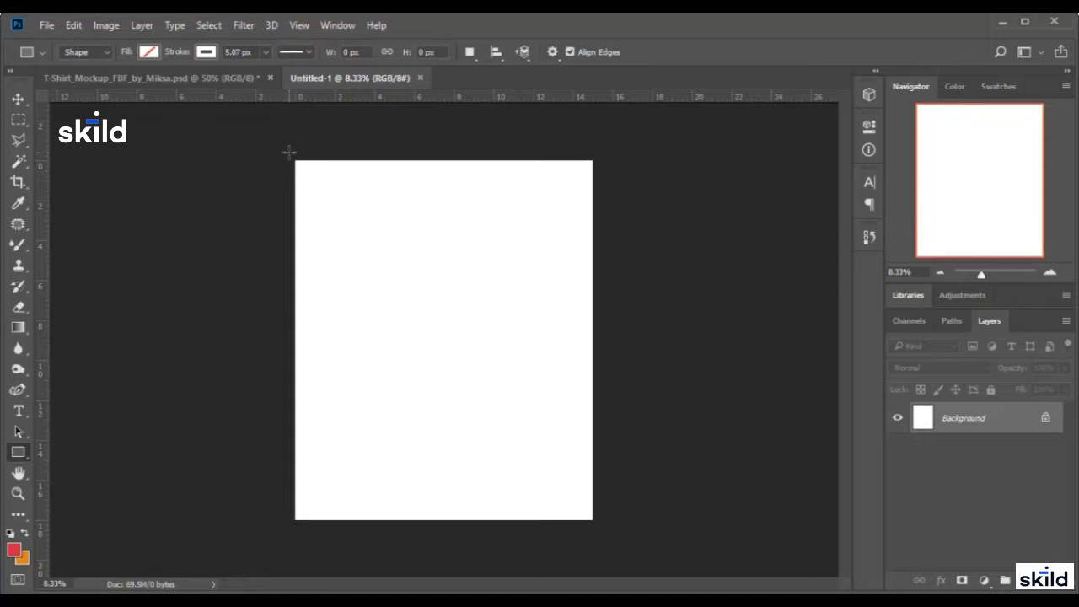
- Draw a full-canvas rectangle and fill it with red #ba1741
{"action": "left_click_drag", "start_coordinate": [288, 152], "coordinate": [601, 525]}
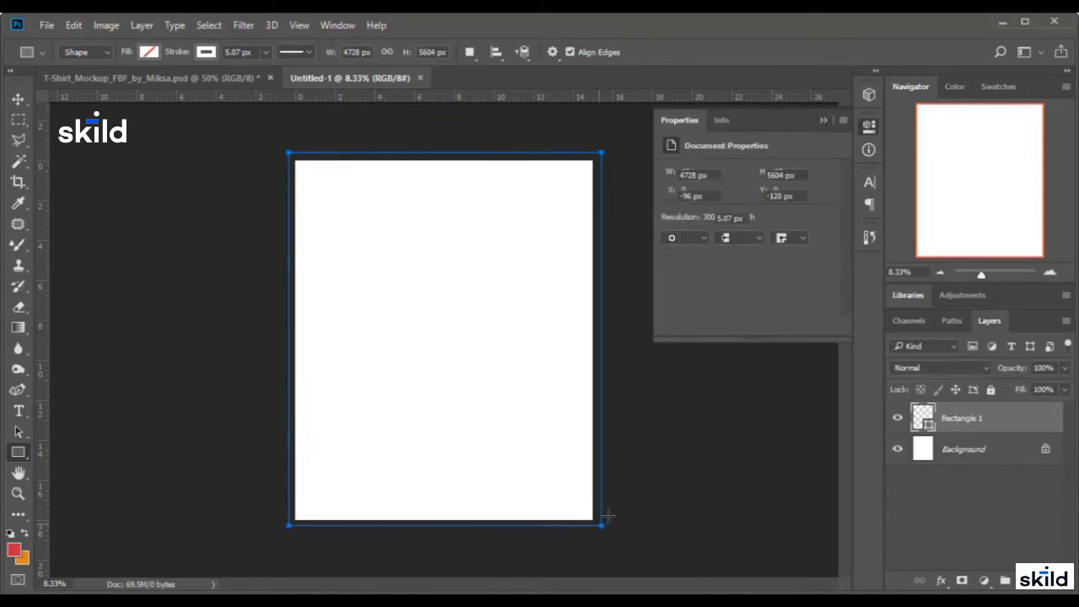
{"action": "left_click", "coordinate": [149, 52]}
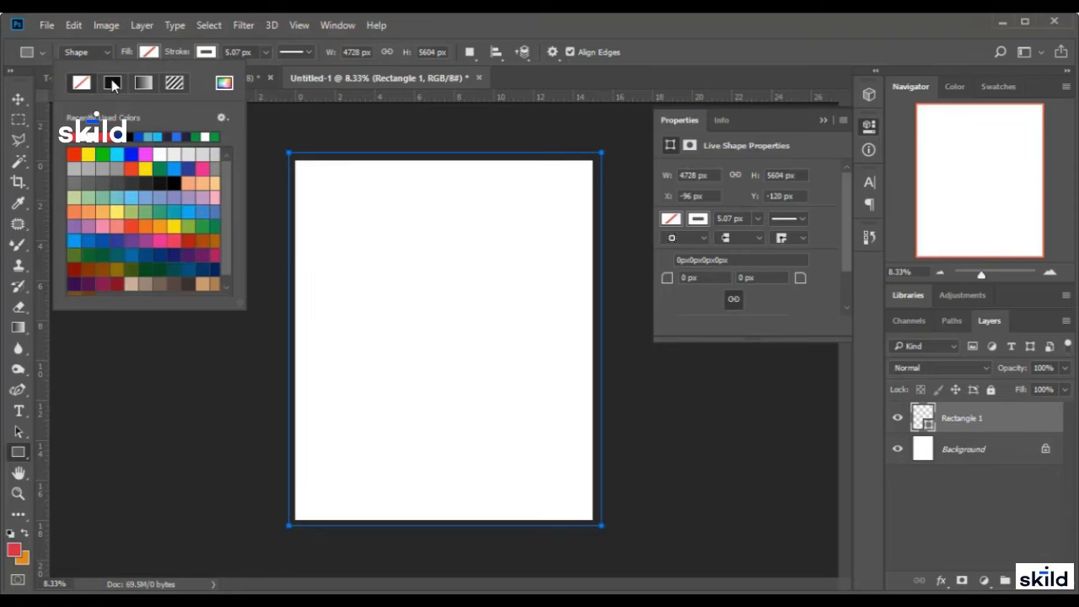
{"action": "left_click", "coordinate": [112, 82]}
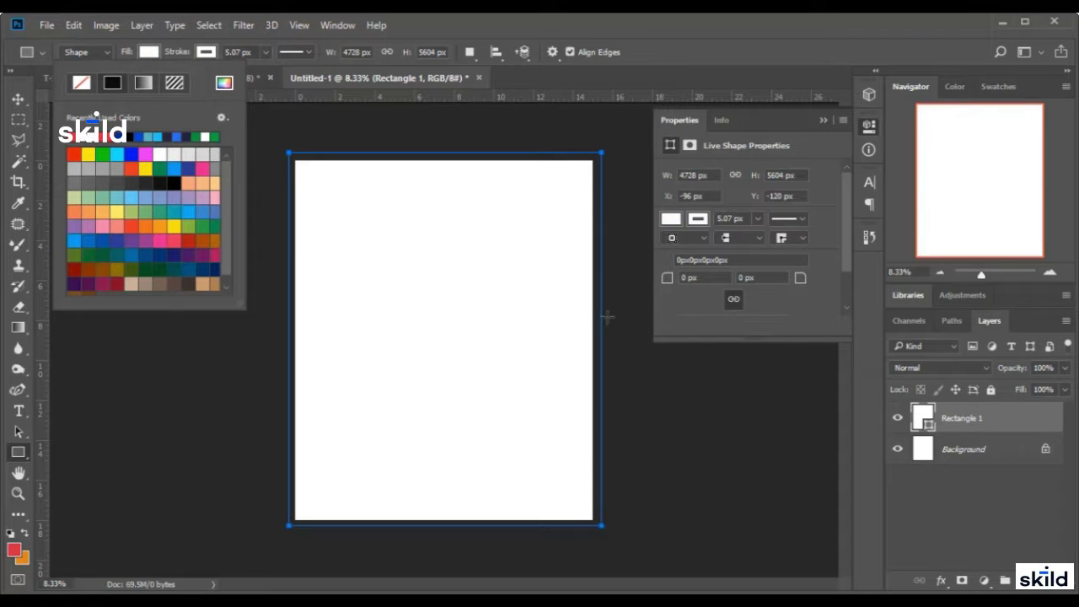
{"action": "double_click", "coordinate": [923, 416]}
{"action": "key", "text": "ctrl+v"}
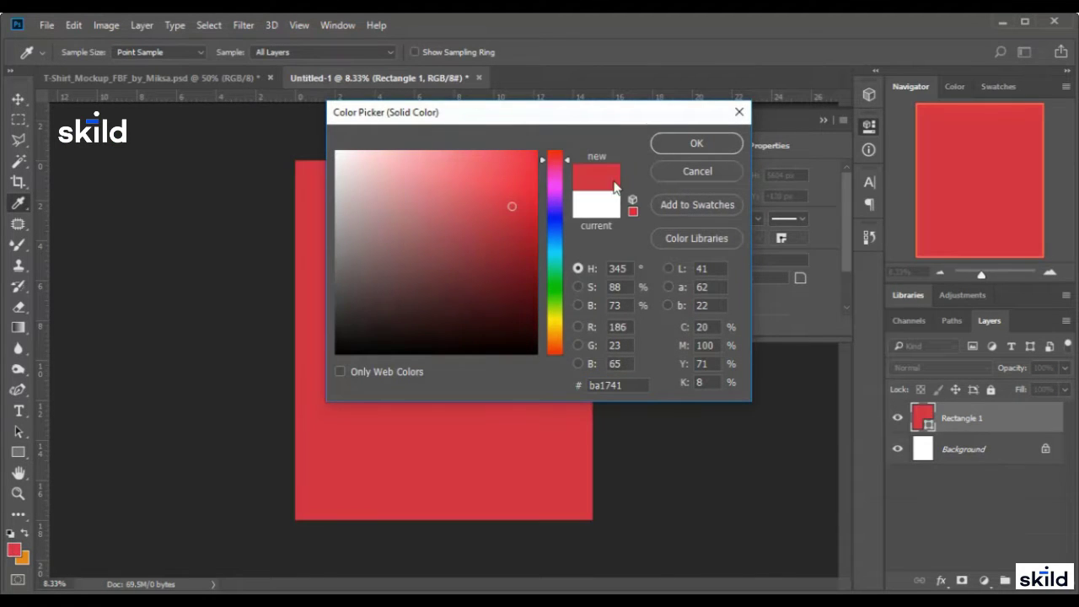
{"action": "left_click", "coordinate": [693, 142]}
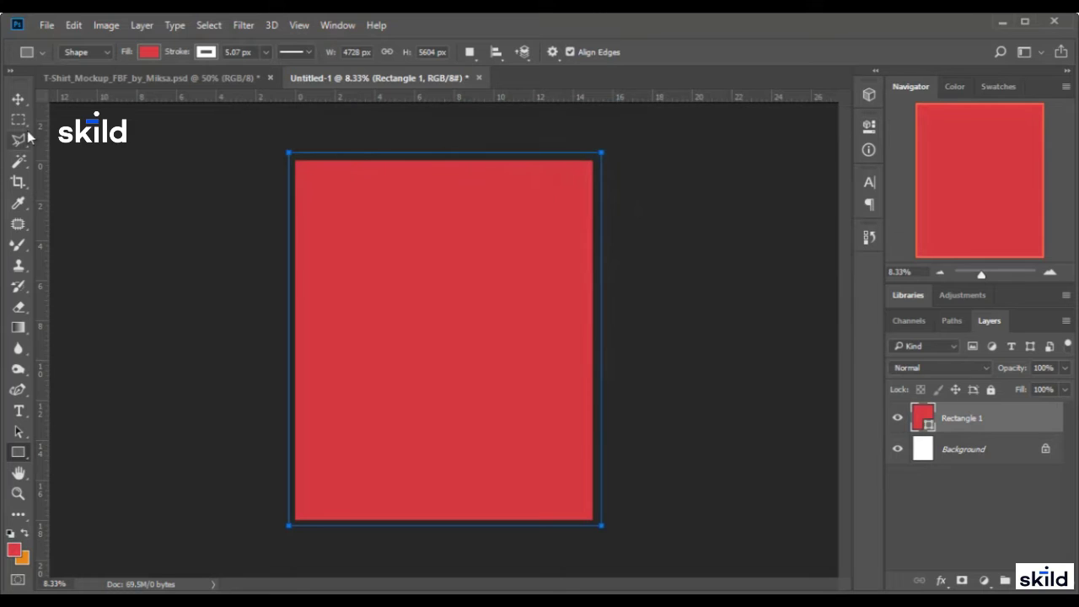
- Set the view zoom to 15% with the Move tool active
{"action": "left_click", "coordinate": [18, 99]}
{"action": "left_click", "coordinate": [923, 274]}
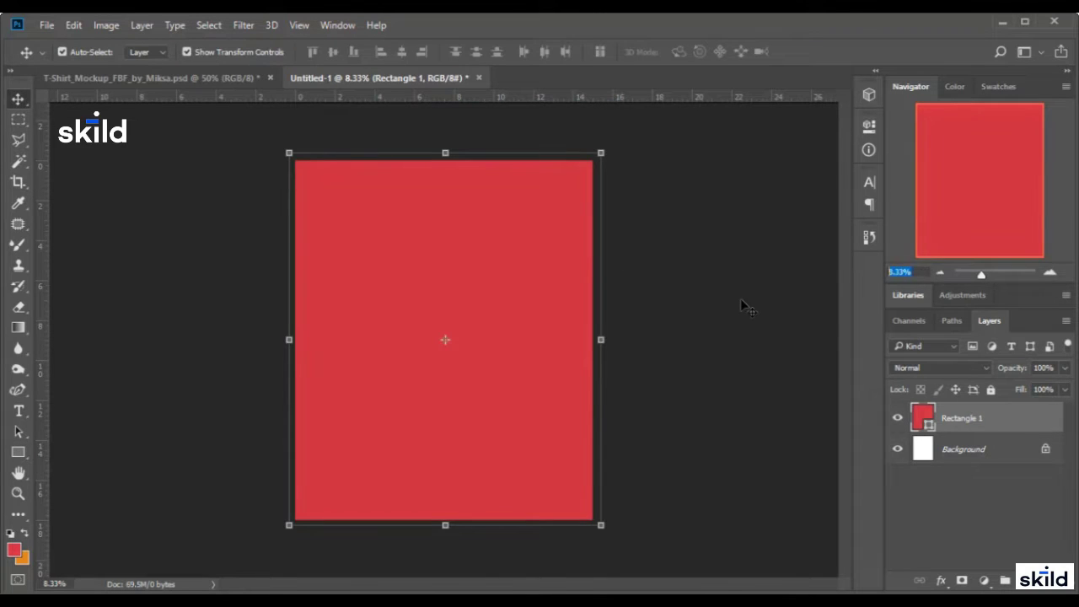
{"action": "type", "text": "15"}
{"action": "key", "text": "Return"}
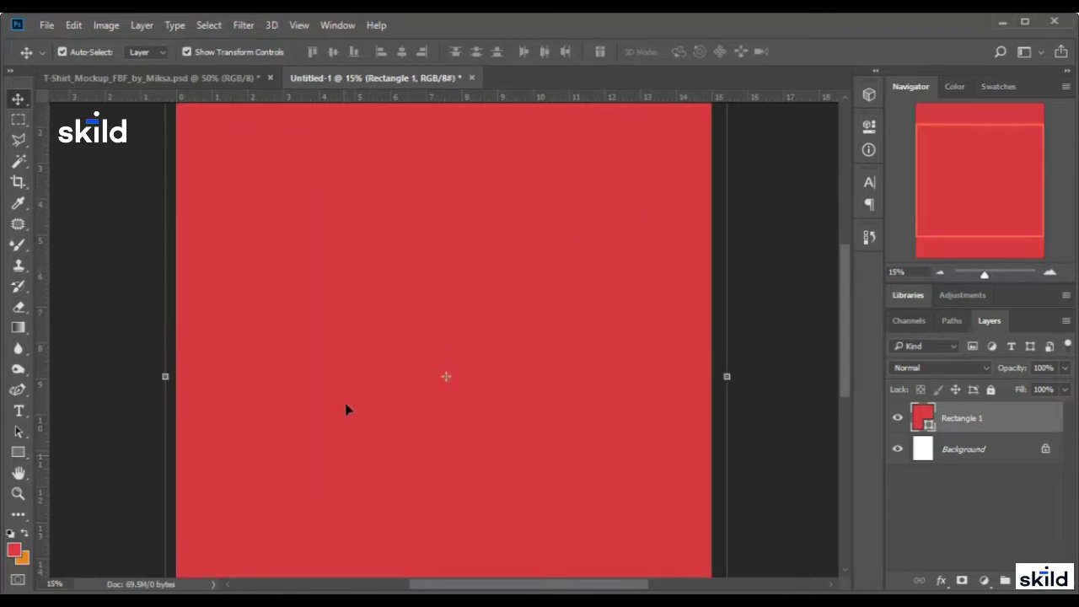
{"action": "left_click", "coordinate": [19, 411]}
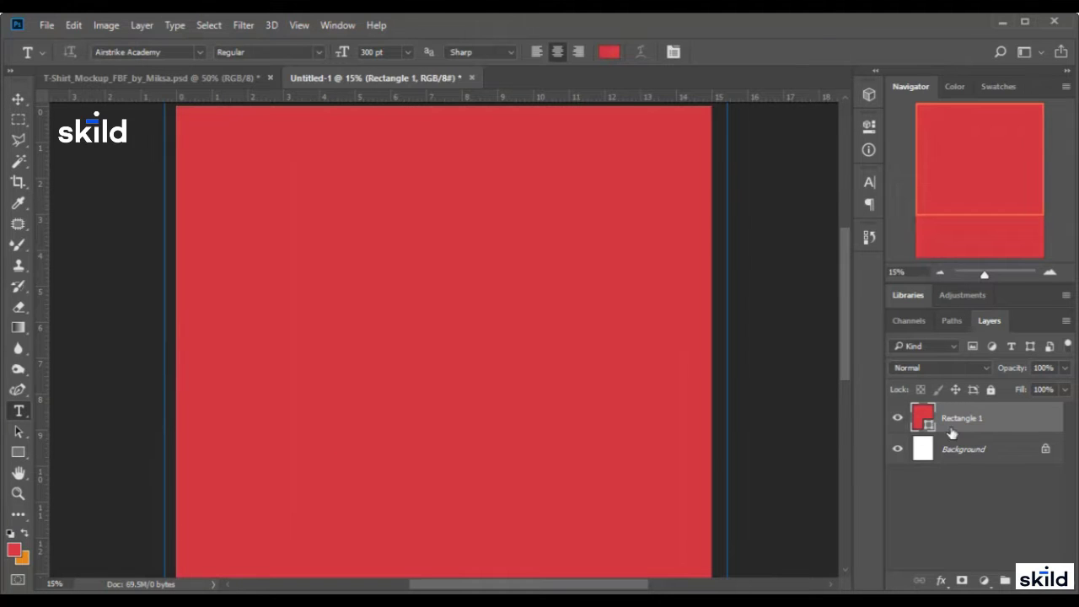
- Type the word FLY on the canvas in white
{"action": "scroll", "coordinate": [718, 349], "scroll_direction": "up", "scroll_amount": 1}
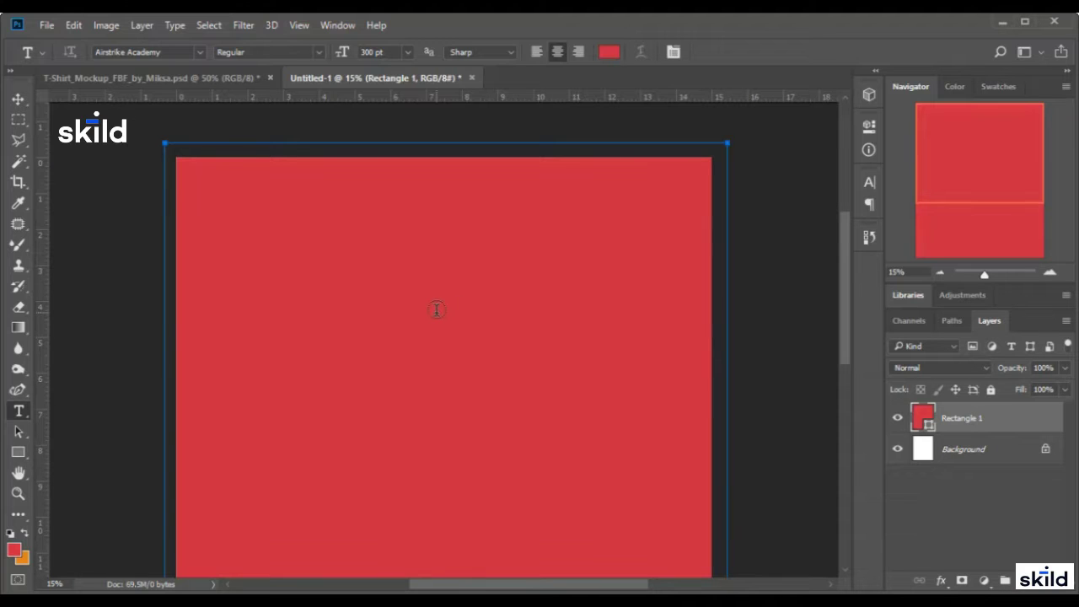
{"action": "left_click", "coordinate": [19, 99]}
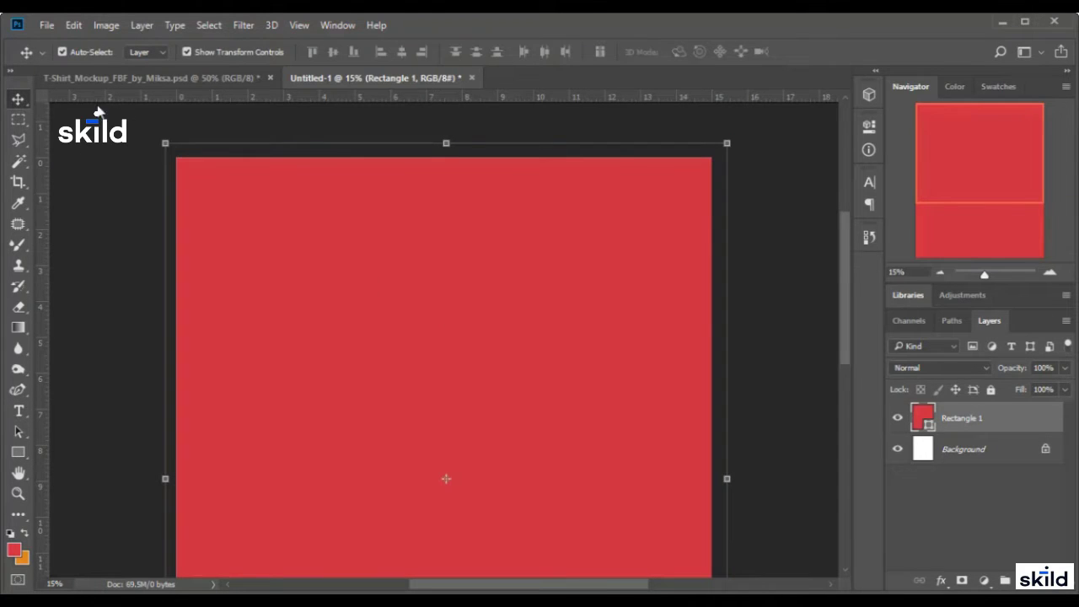
{"action": "left_click", "coordinate": [782, 296]}
{"action": "left_click", "coordinate": [19, 410]}
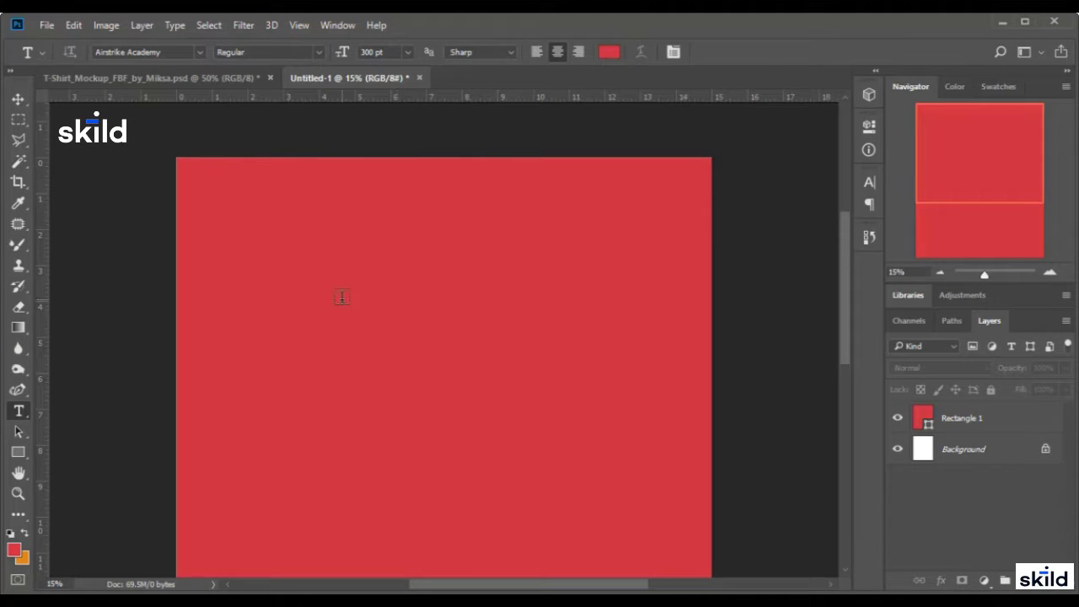
{"action": "left_click", "coordinate": [341, 296]}
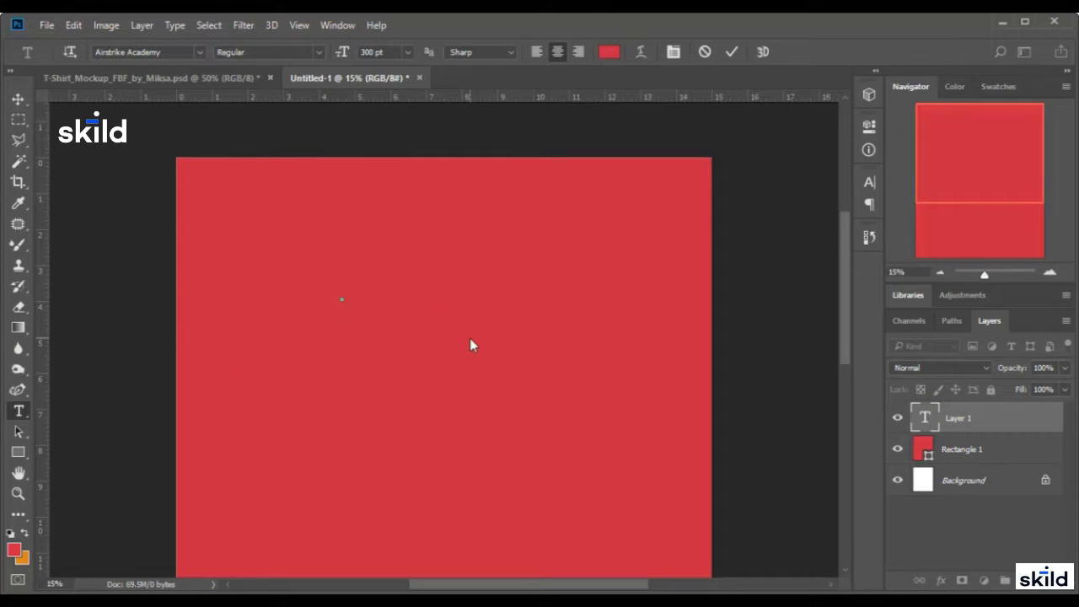
{"action": "type", "text": "SK"}
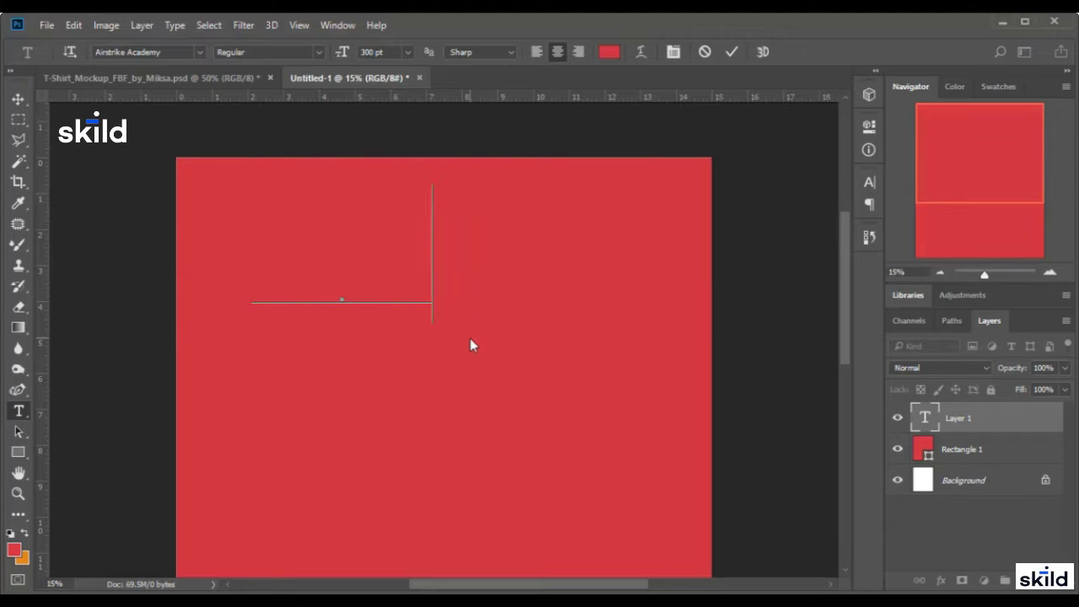
{"action": "type", "text": "I"}
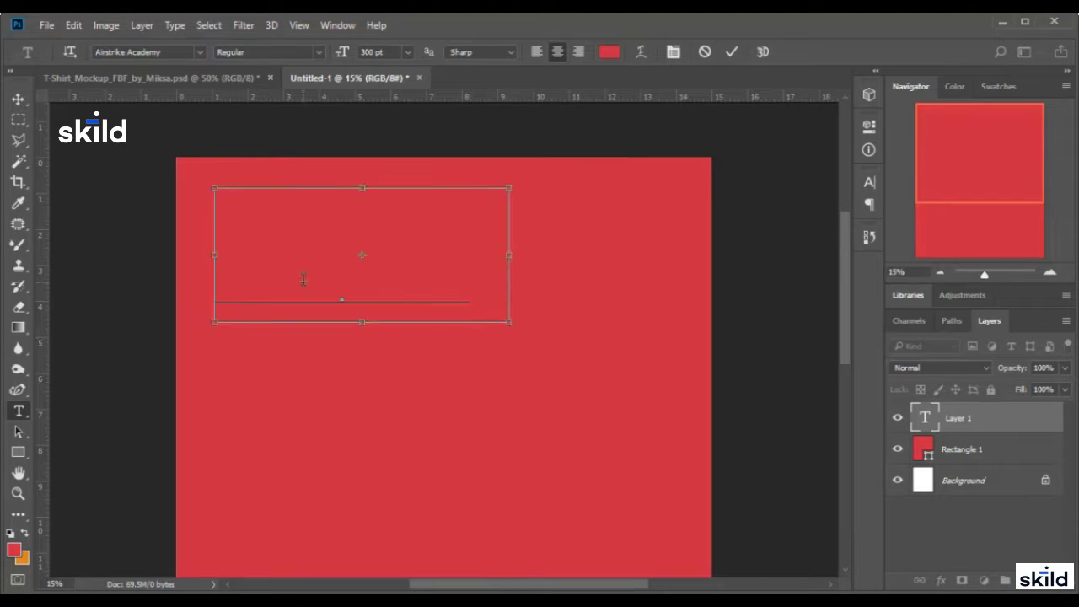
{"action": "key", "text": "ctrl+a"}
{"action": "left_click", "coordinate": [15, 552]}
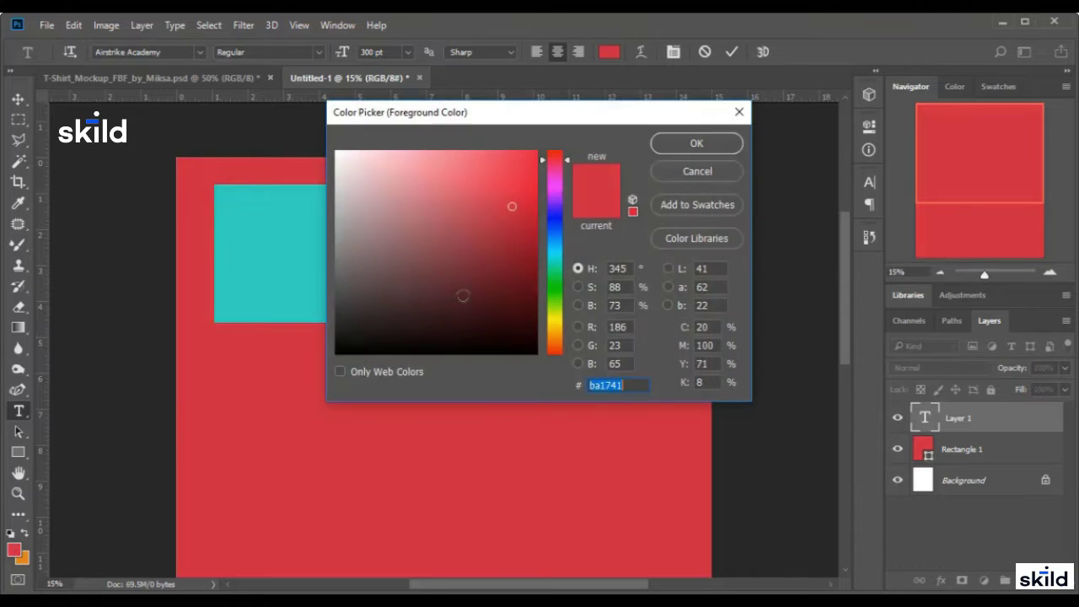
{"action": "left_click", "coordinate": [337, 152]}
{"action": "left_click", "coordinate": [696, 143]}
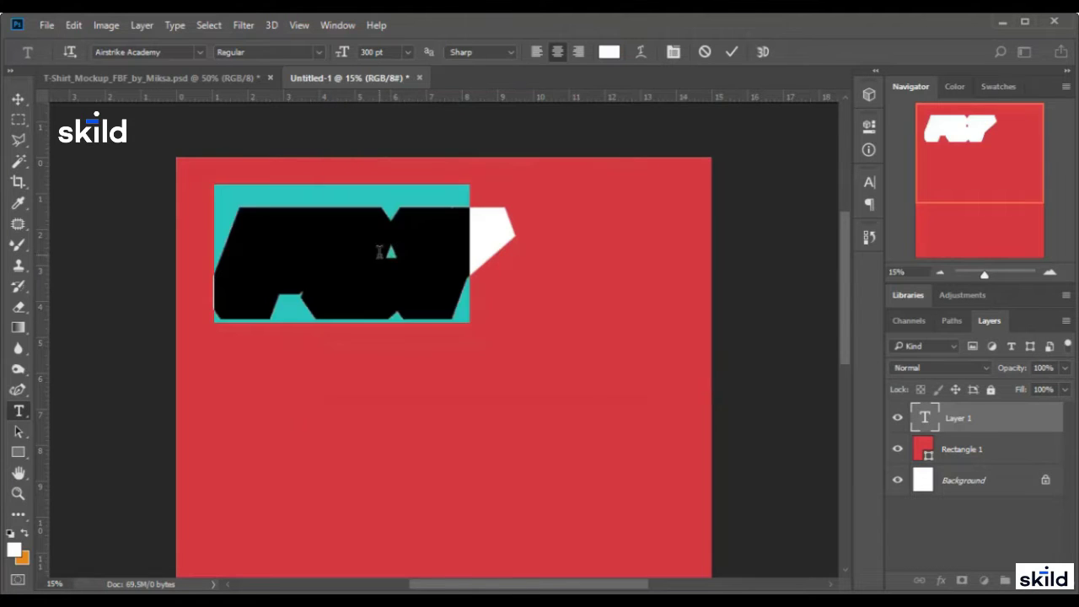
{"action": "left_click", "coordinate": [385, 246]}
{"action": "left_click", "coordinate": [732, 52]}
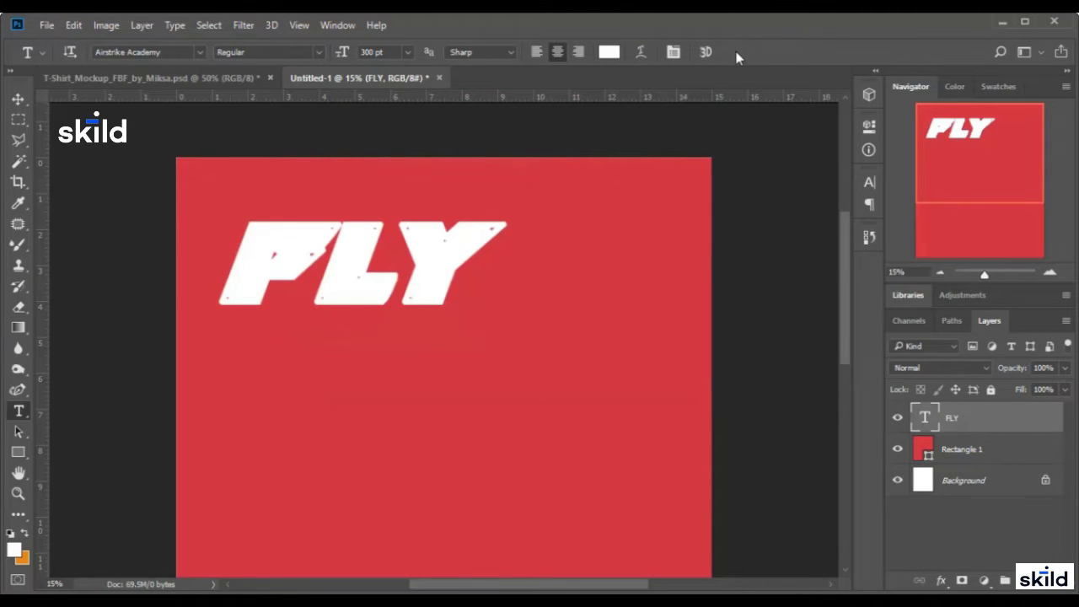
- Change the FLY font to Airstrike Bold
{"action": "double_click", "coordinate": [305, 270]}
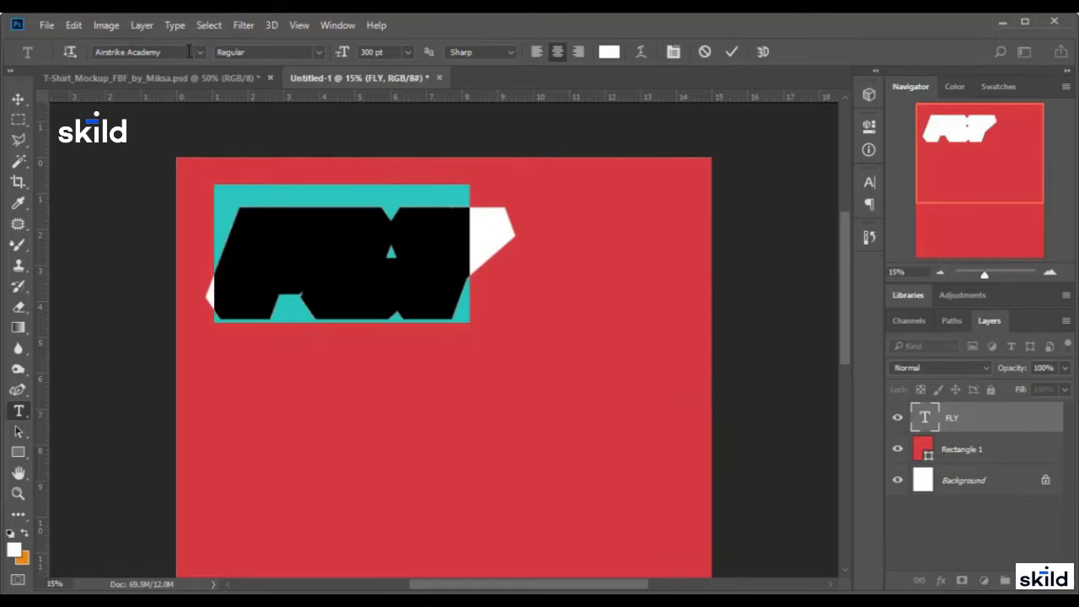
{"action": "left_click", "coordinate": [188, 52]}
{"action": "left_click", "coordinate": [193, 50]}
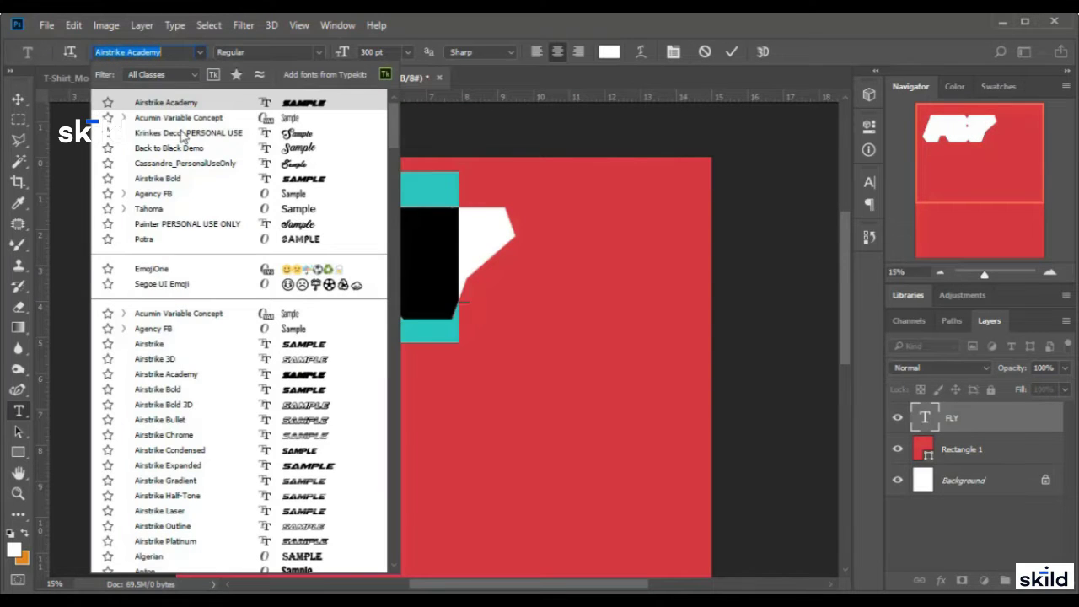
{"action": "left_click", "coordinate": [171, 178]}
{"action": "left_click", "coordinate": [730, 53]}
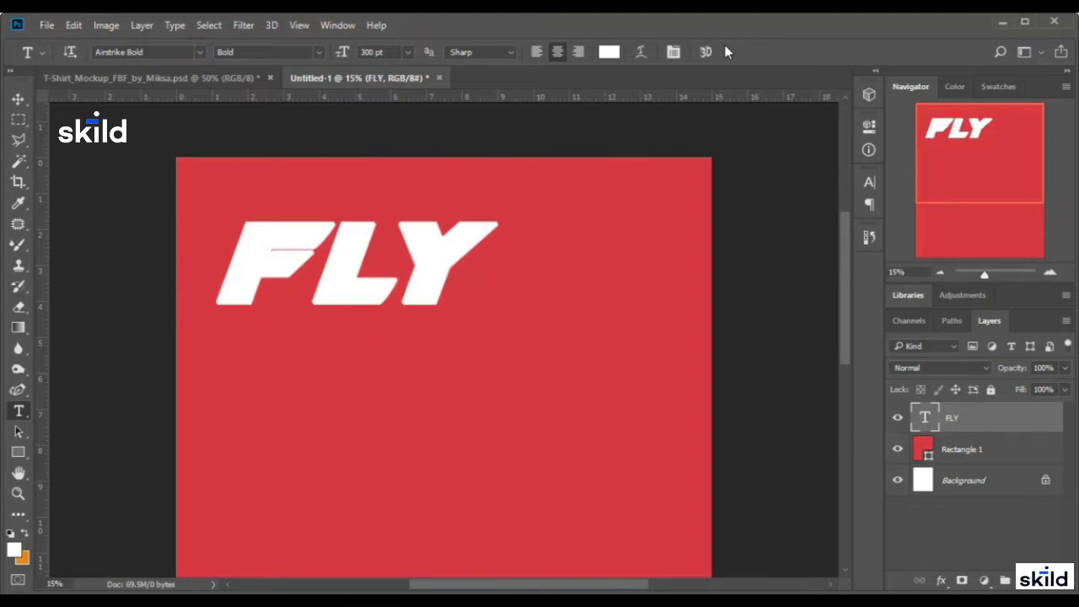
- Stretch FLY taller with Free Transform and move it up and right
{"action": "left_click", "coordinate": [19, 101]}
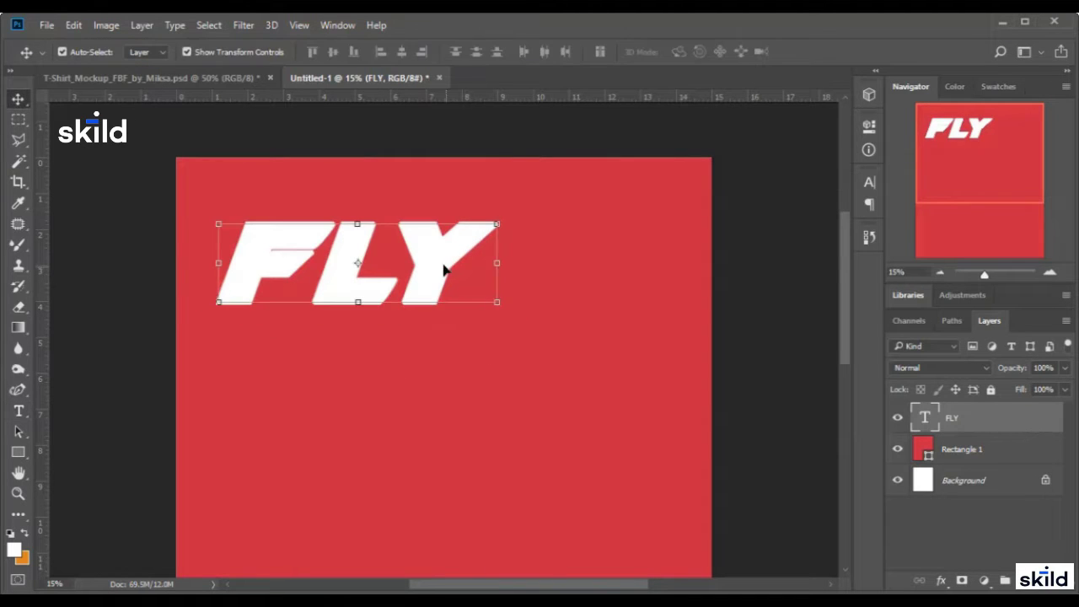
{"action": "left_click_drag", "start_coordinate": [444, 268], "coordinate": [471, 268]}
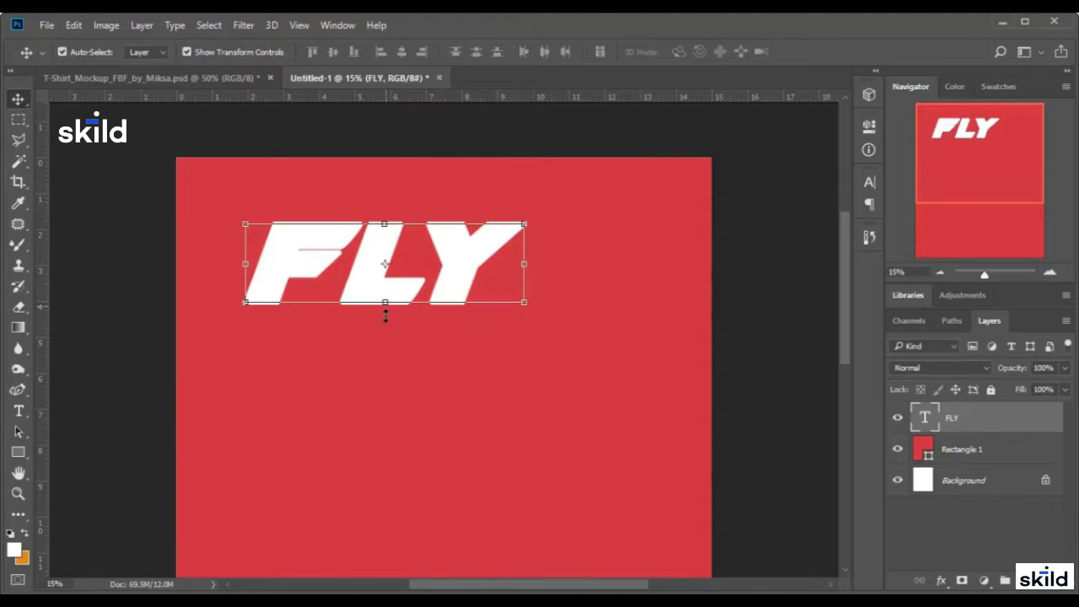
{"action": "left_click_drag", "start_coordinate": [385, 313], "coordinate": [383, 424]}
{"action": "left_click_drag", "start_coordinate": [530, 329], "coordinate": [510, 328]}
{"action": "left_click", "coordinate": [704, 51]}
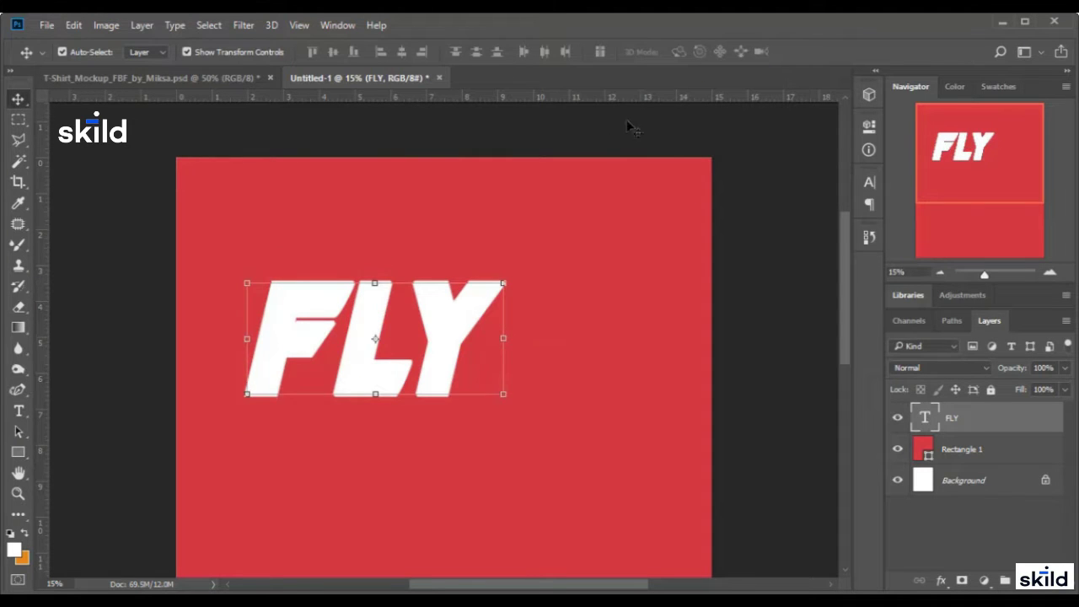
{"action": "scroll", "coordinate": [438, 243], "scroll_direction": "down", "scroll_amount": 1}
{"action": "scroll", "coordinate": [432, 267], "scroll_direction": "up", "scroll_amount": 1}
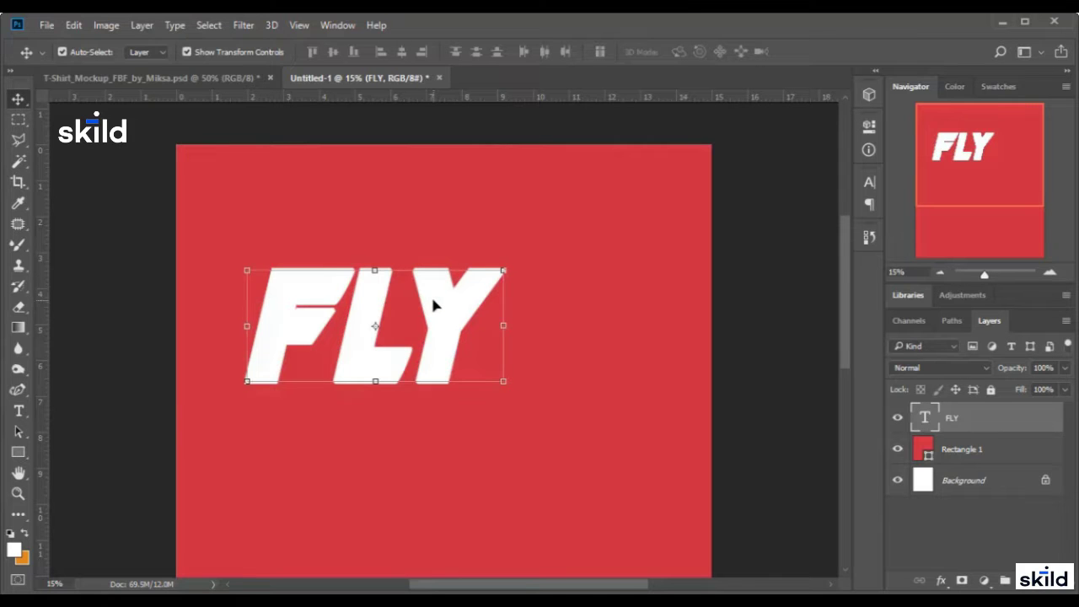
{"action": "left_click_drag", "start_coordinate": [433, 299], "coordinate": [463, 295]}
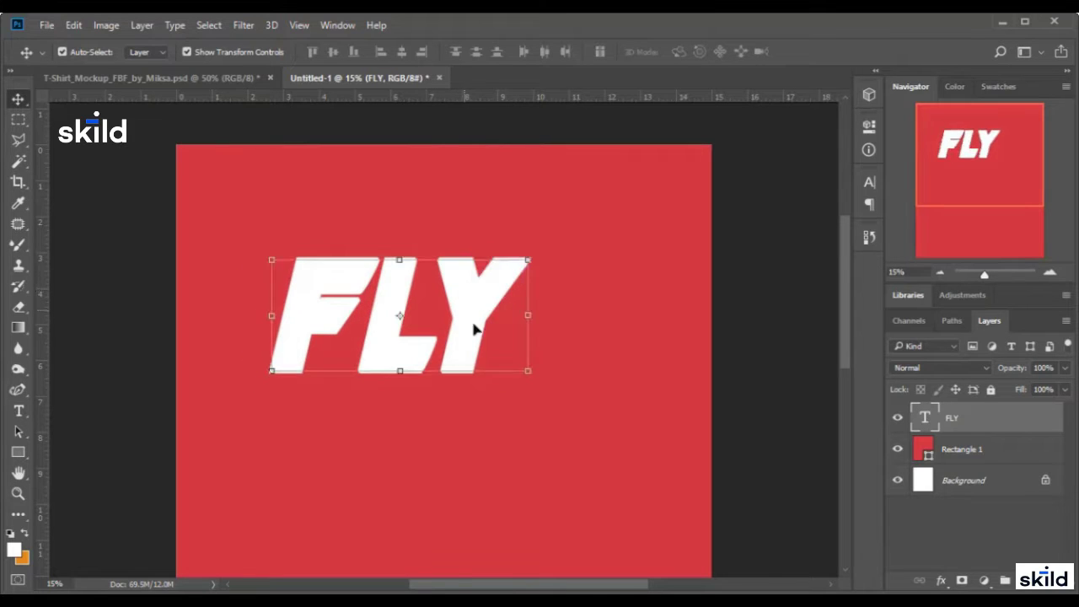
{"action": "scroll", "coordinate": [537, 355], "scroll_direction": "down", "scroll_amount": 2}
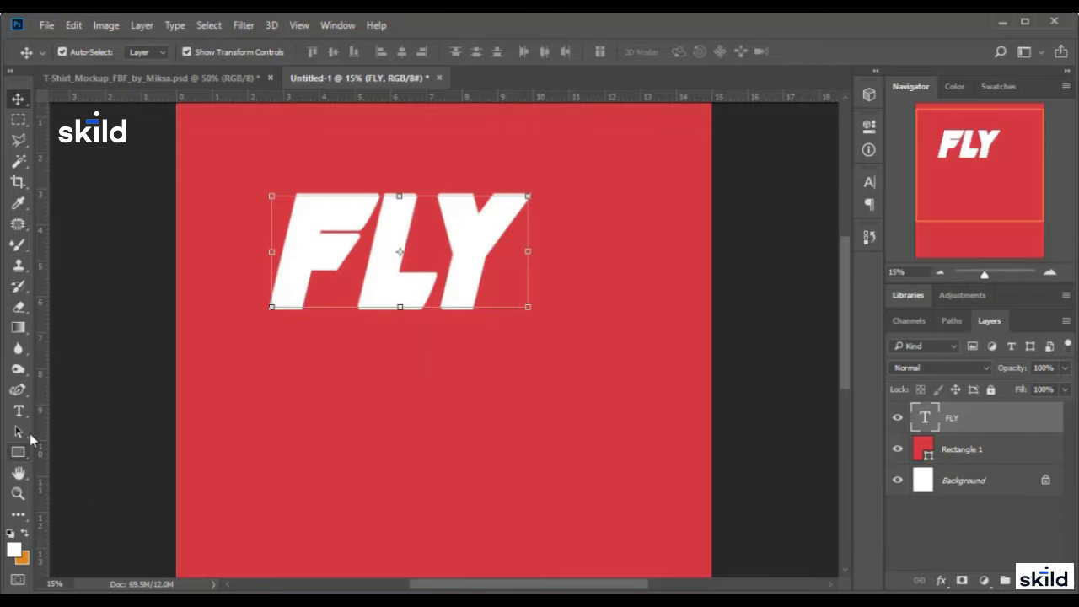
- Start a trial text line below FLY, then discard it
{"action": "left_click", "coordinate": [18, 411]}
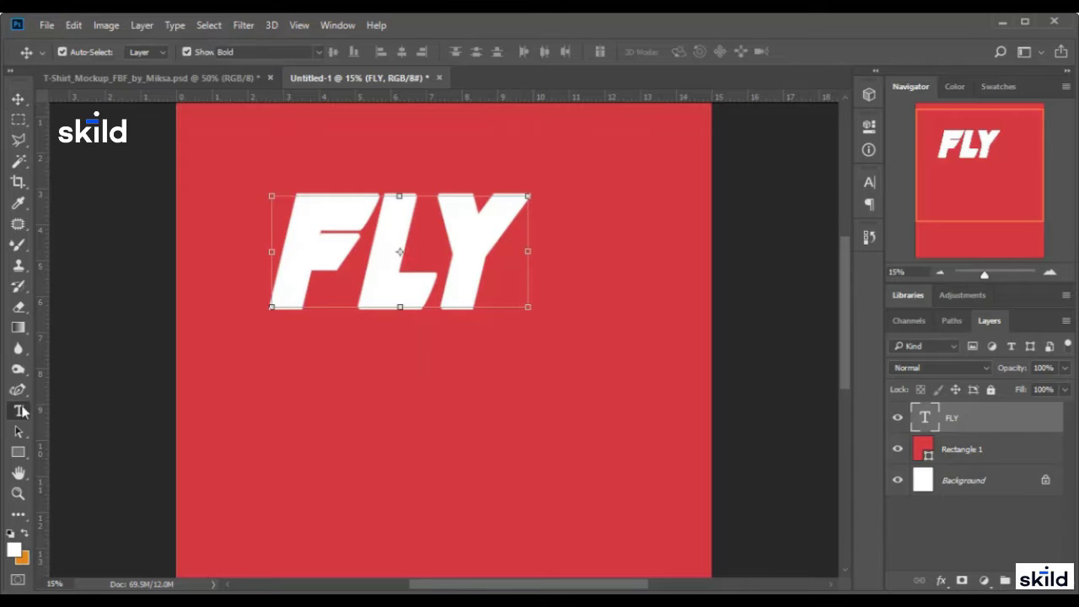
{"action": "left_click", "coordinate": [344, 389]}
{"action": "type", "text": "HIGH"}
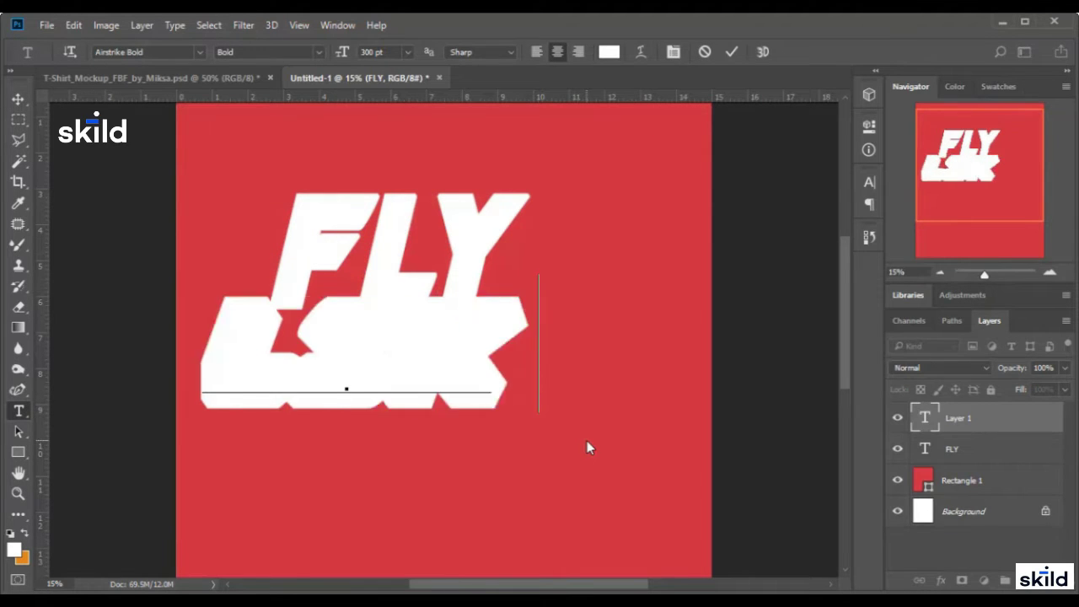
{"action": "type", "text": "O"}
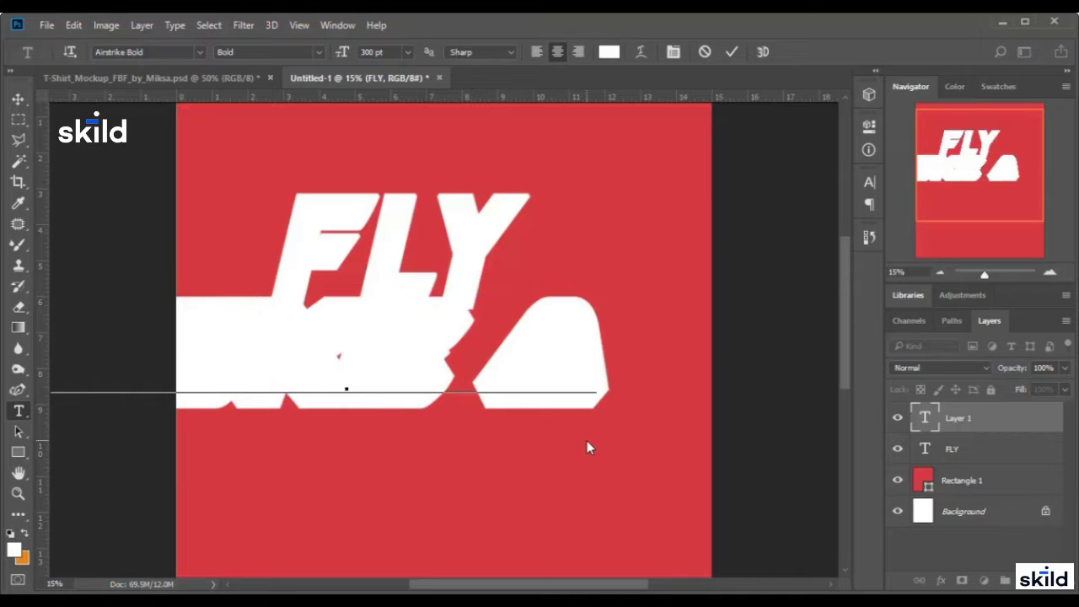
{"action": "key", "text": "ctrl+a"}
{"action": "left_click_drag", "start_coordinate": [500, 455], "coordinate": [610, 461]}
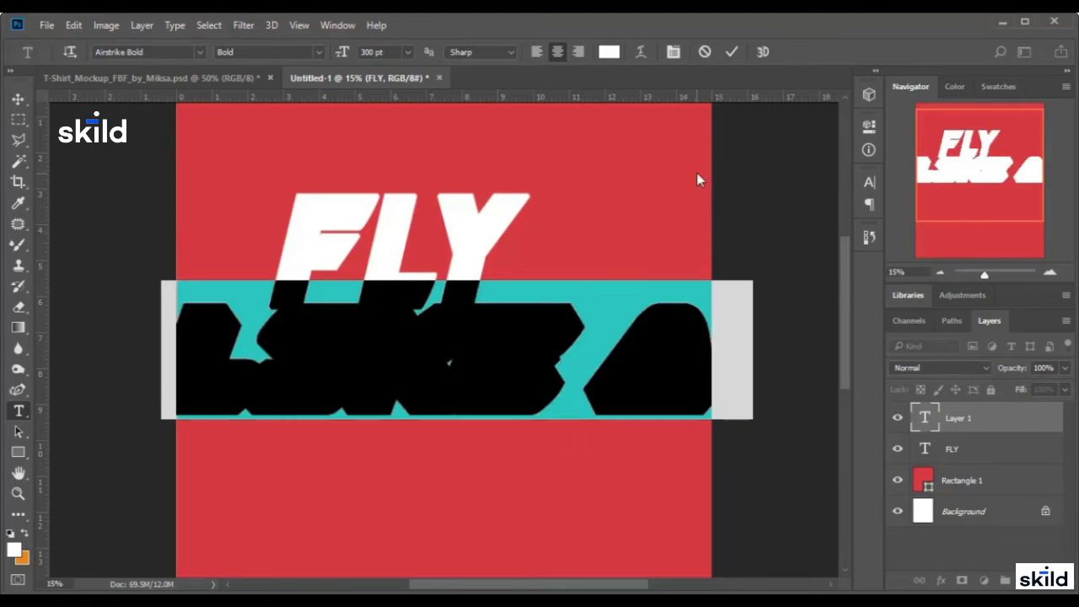
{"action": "left_click", "coordinate": [704, 51]}
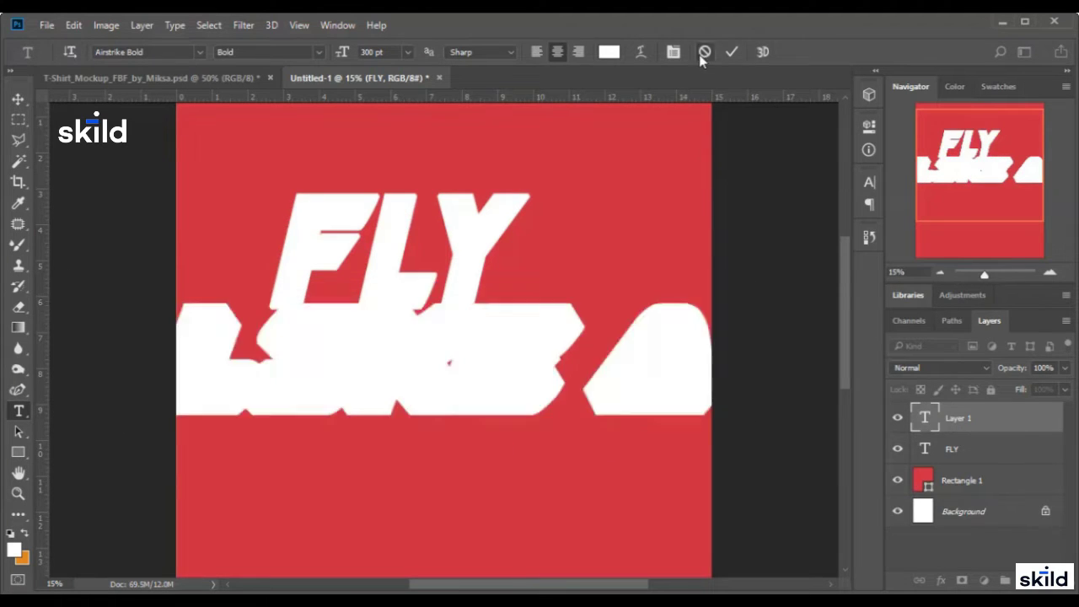
- Cancel the Tahoma font preview to keep Airstrike Bold, and start a new line below FLY
{"action": "left_click", "coordinate": [158, 54]}
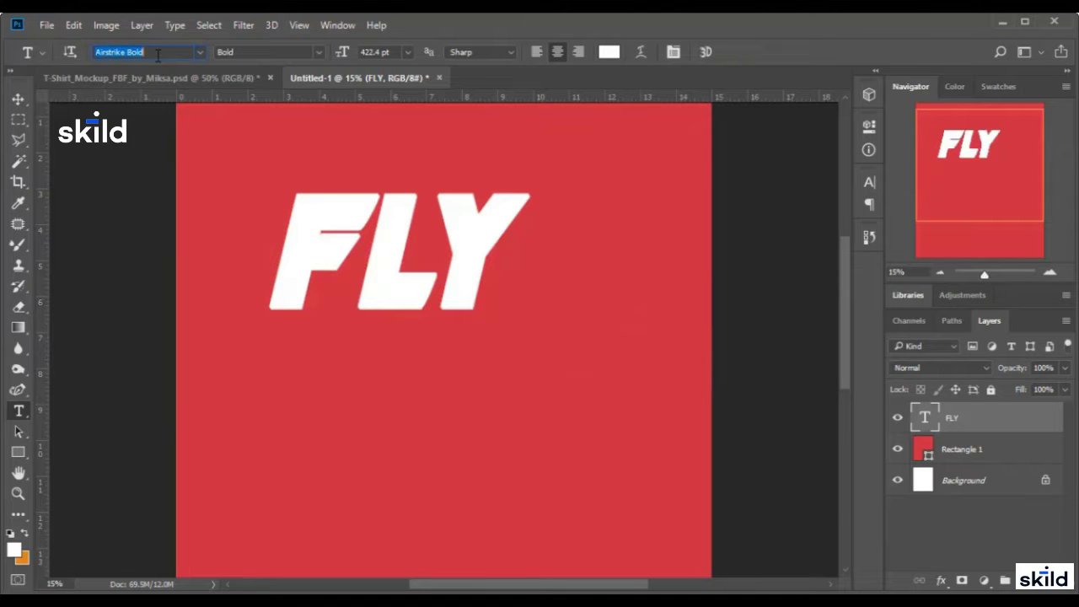
{"action": "type", "text": "TAHO"}
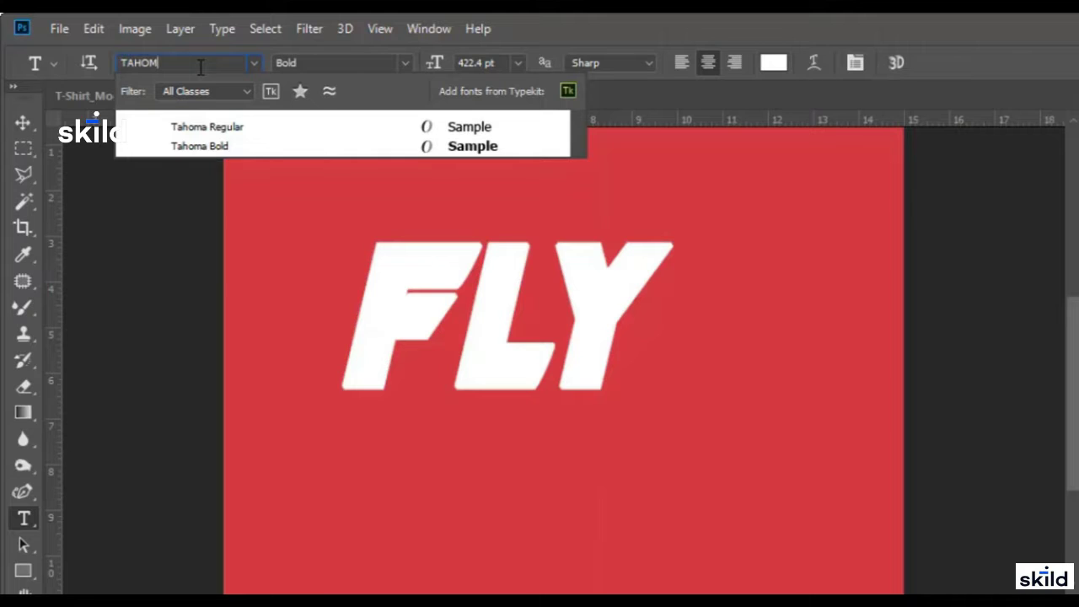
{"action": "type", "text": "M"}
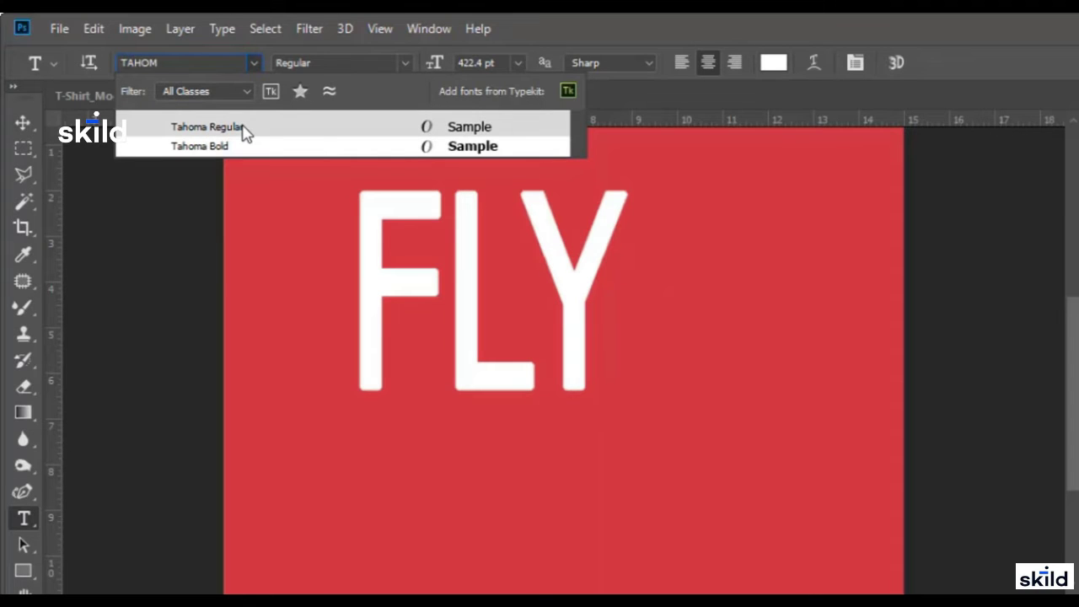
{"action": "key", "text": "Escape"}
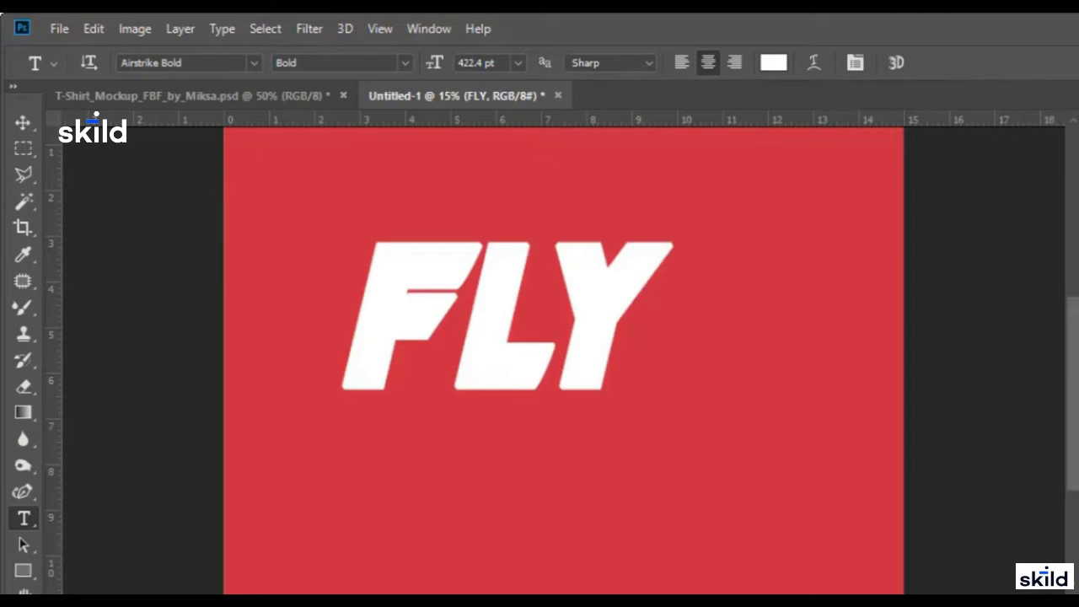
{"action": "left_click", "coordinate": [561, 510]}
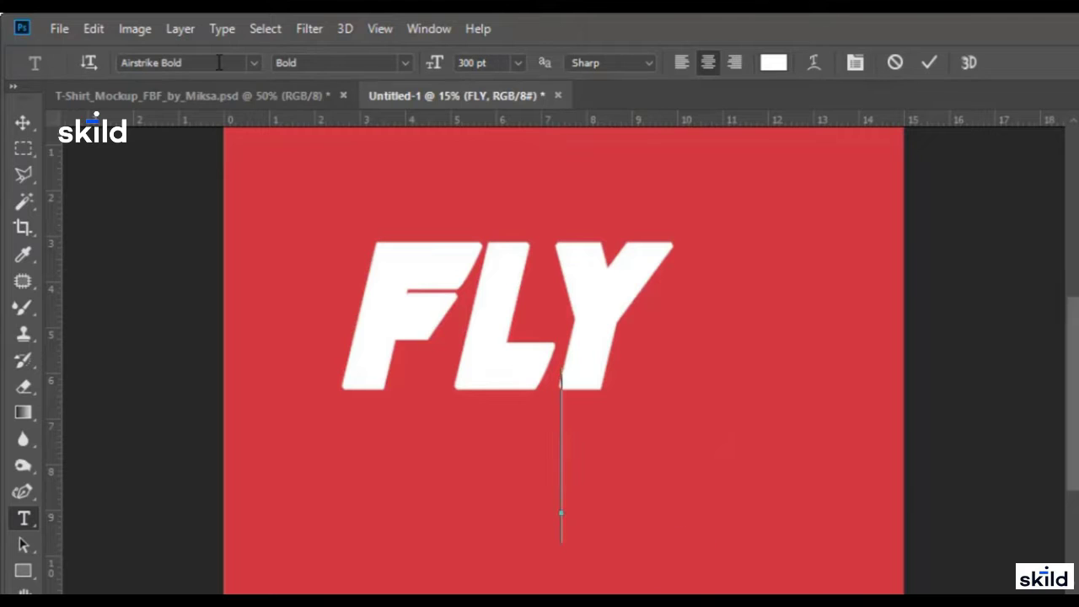
- Type 'LIKE A' in Tahoma below FLY
{"action": "left_click", "coordinate": [219, 62]}
{"action": "type", "text": "T"}
{"action": "type", "text": "AHM"}
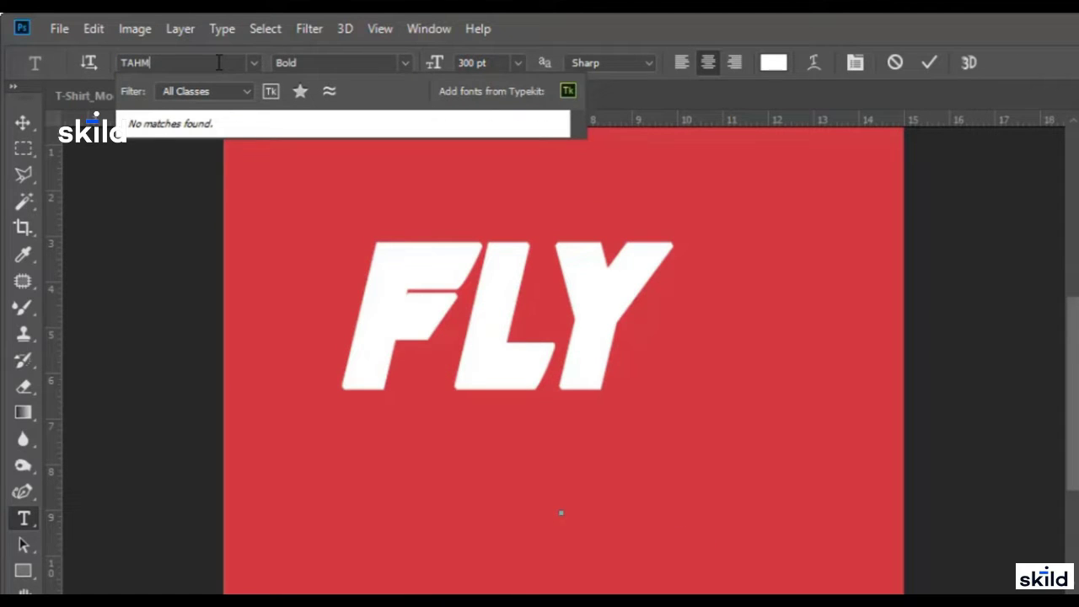
{"action": "key", "text": "BackSpace"}
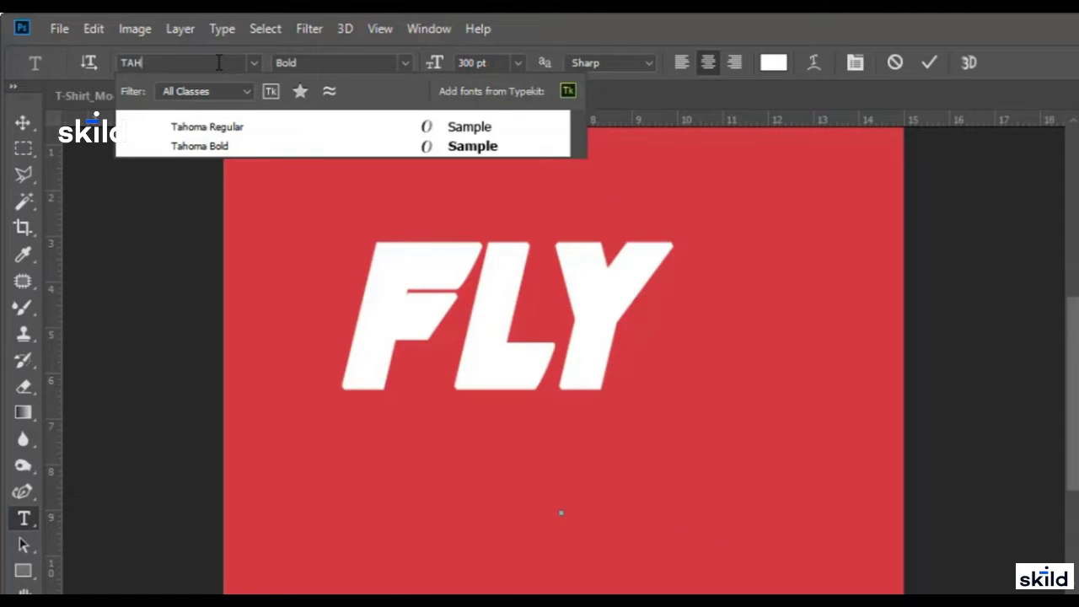
{"action": "left_click", "coordinate": [249, 128]}
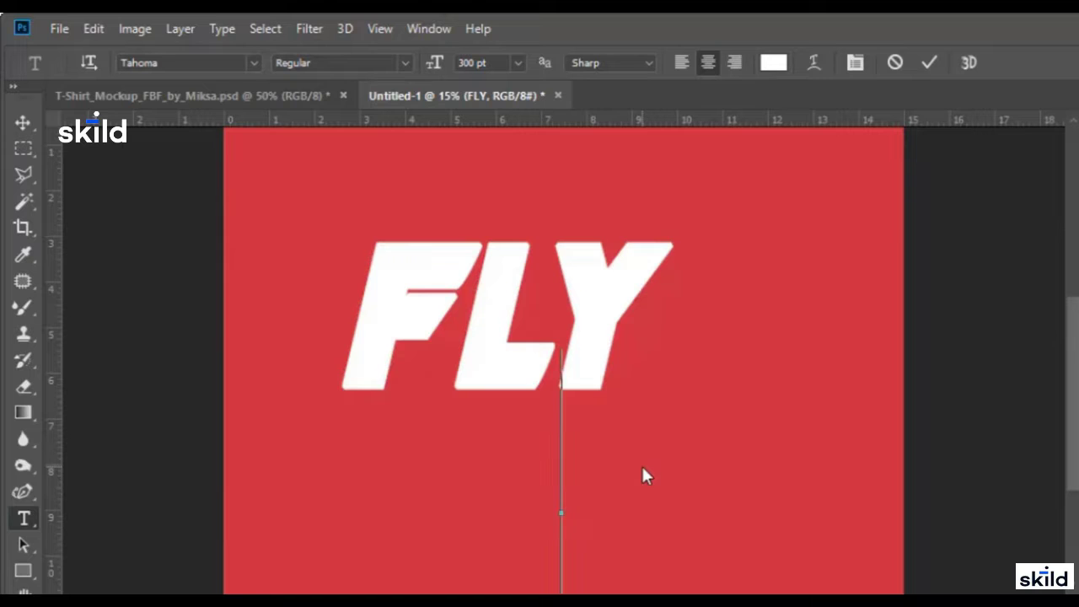
{"action": "type", "text": "LIK"}
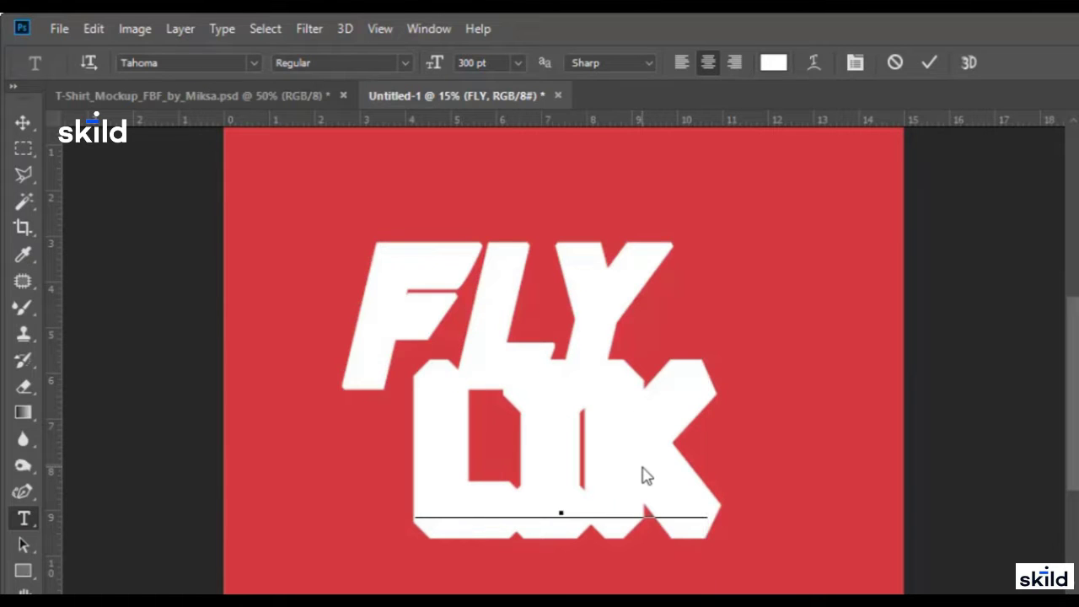
{"action": "type", "text": "E A"}
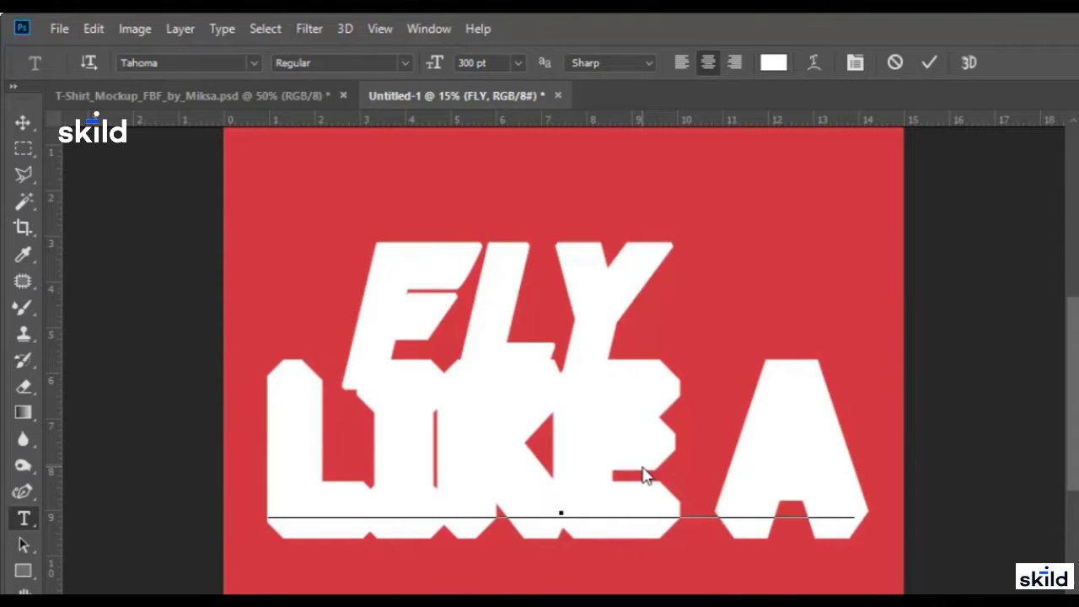
{"action": "key", "text": "ctrl+a"}
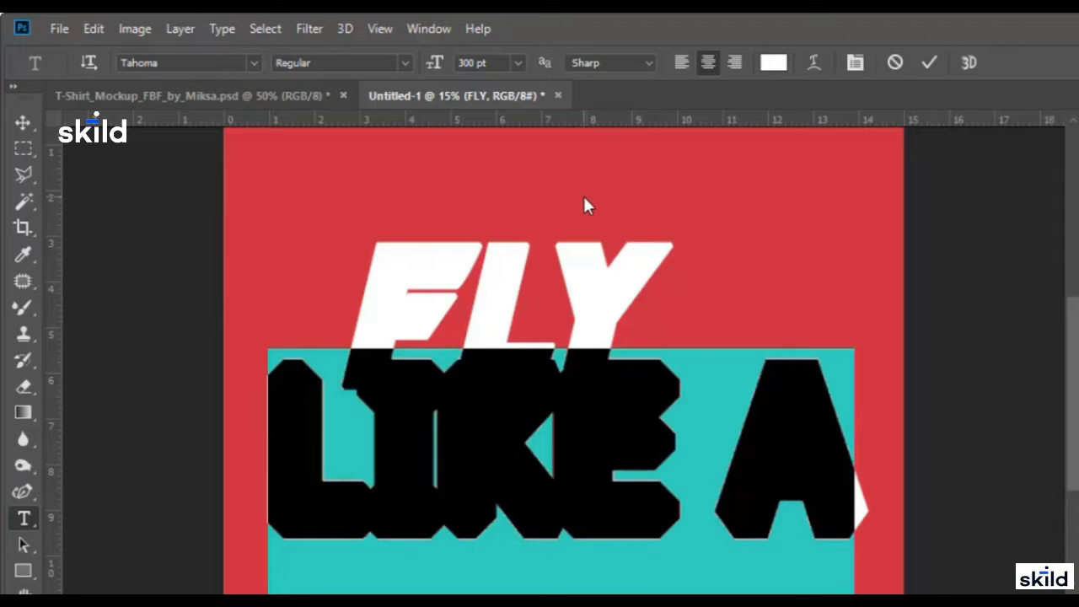
{"action": "left_click", "coordinate": [926, 63]}
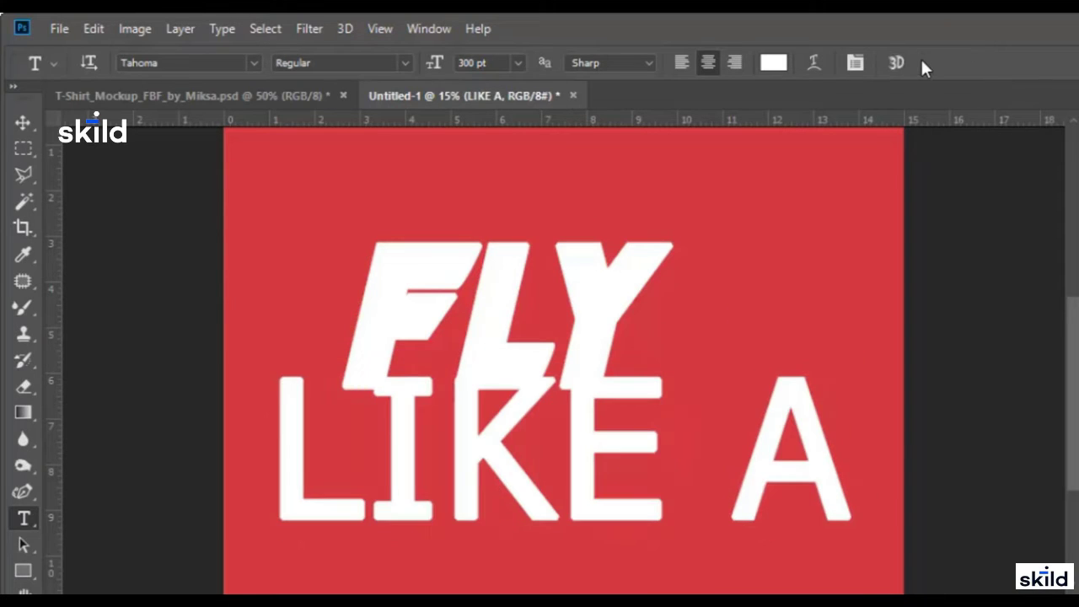
- Resize the LIKE A text to 100 pt
{"action": "left_click_drag", "start_coordinate": [287, 465], "coordinate": [879, 495]}
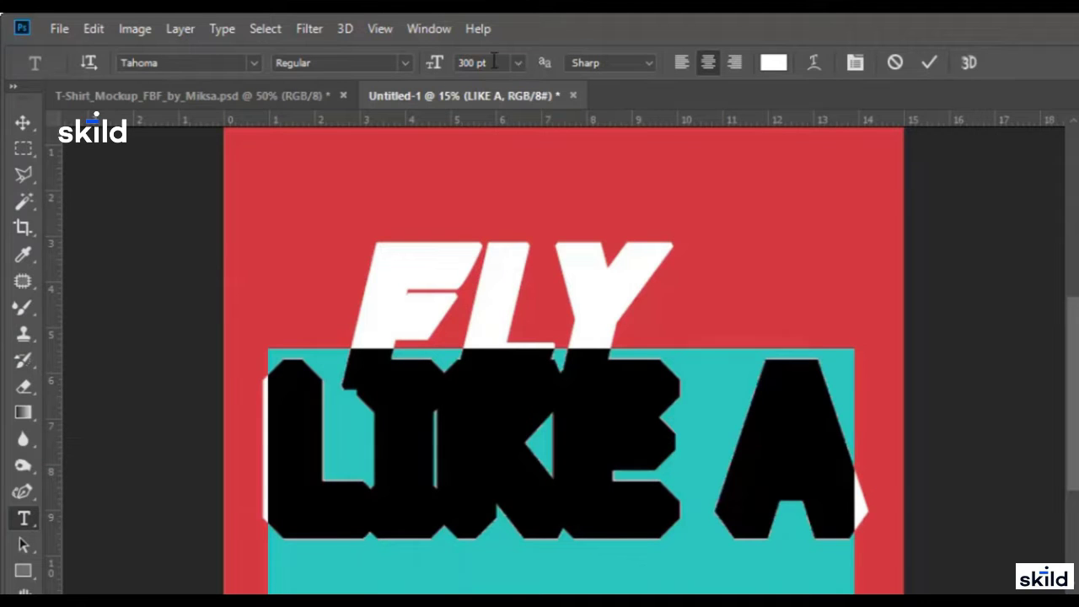
{"action": "left_click", "coordinate": [469, 63]}
{"action": "type", "text": "150"}
{"action": "key", "text": "Return"}
{"action": "left_click", "coordinate": [556, 476]}
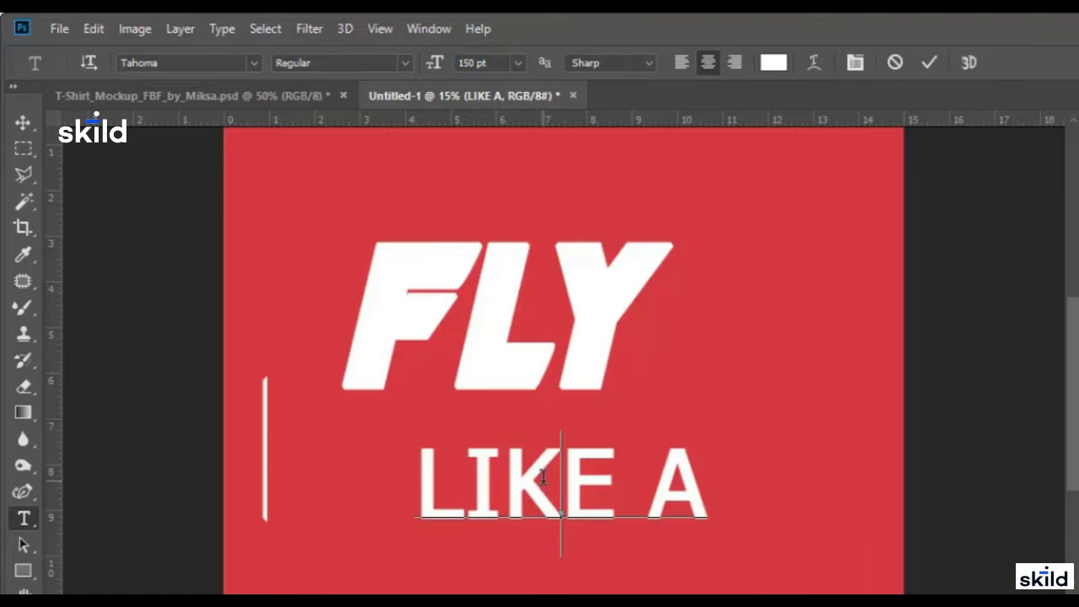
{"action": "scroll", "coordinate": [552, 476], "scroll_direction": "down", "scroll_amount": 1}
{"action": "left_click_drag", "start_coordinate": [423, 433], "coordinate": [698, 432]}
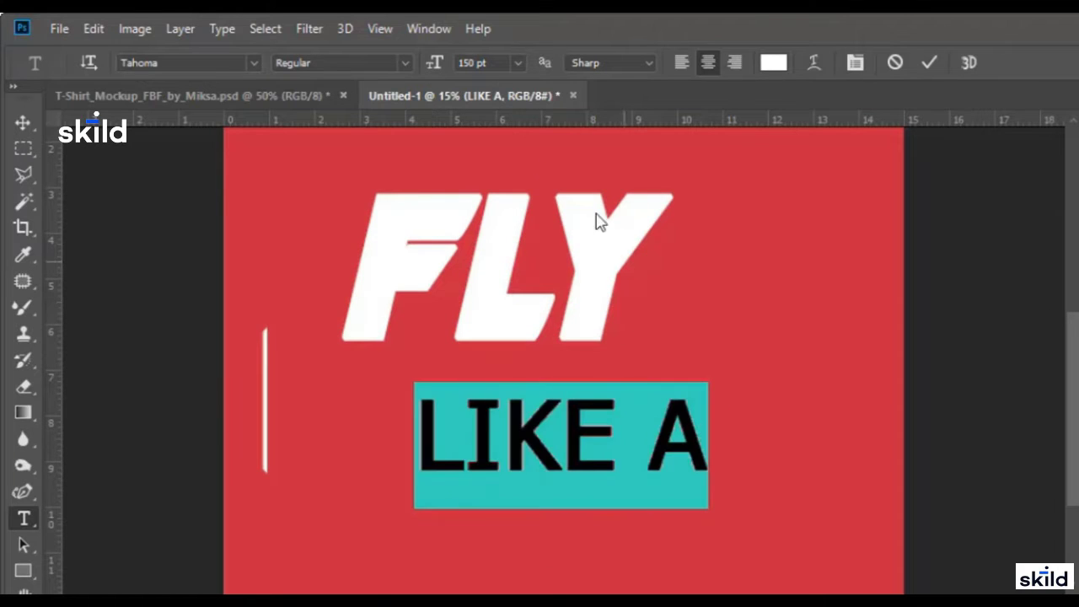
{"action": "left_click", "coordinate": [493, 62]}
{"action": "type", "text": "100"}
{"action": "key", "text": "Return"}
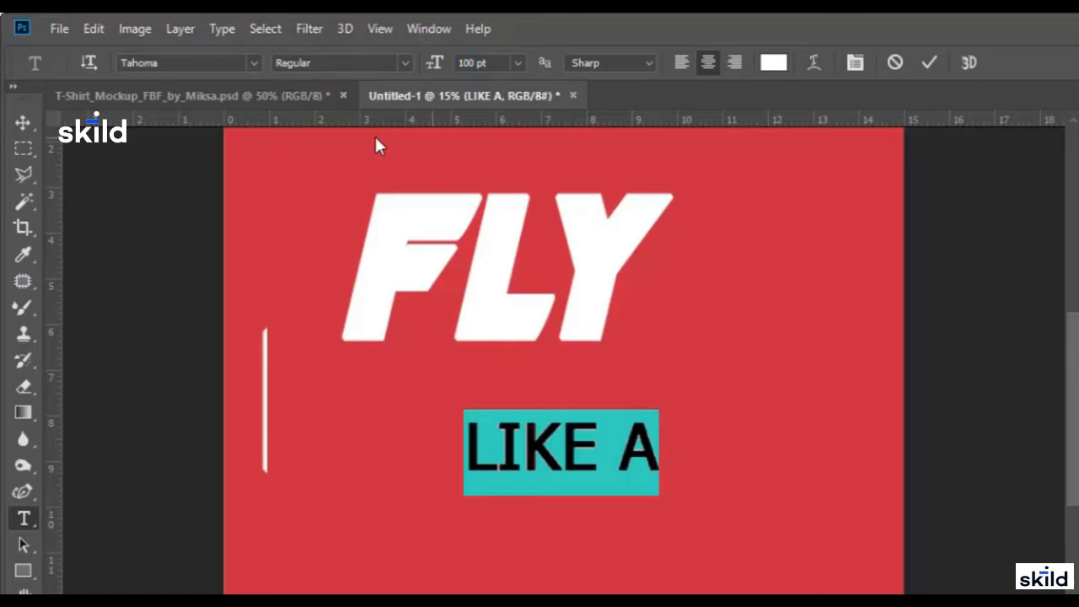
- Make LIKE A bold and move it up under FLY's left side
{"action": "left_click", "coordinate": [404, 62]}
{"action": "left_click", "coordinate": [354, 95]}
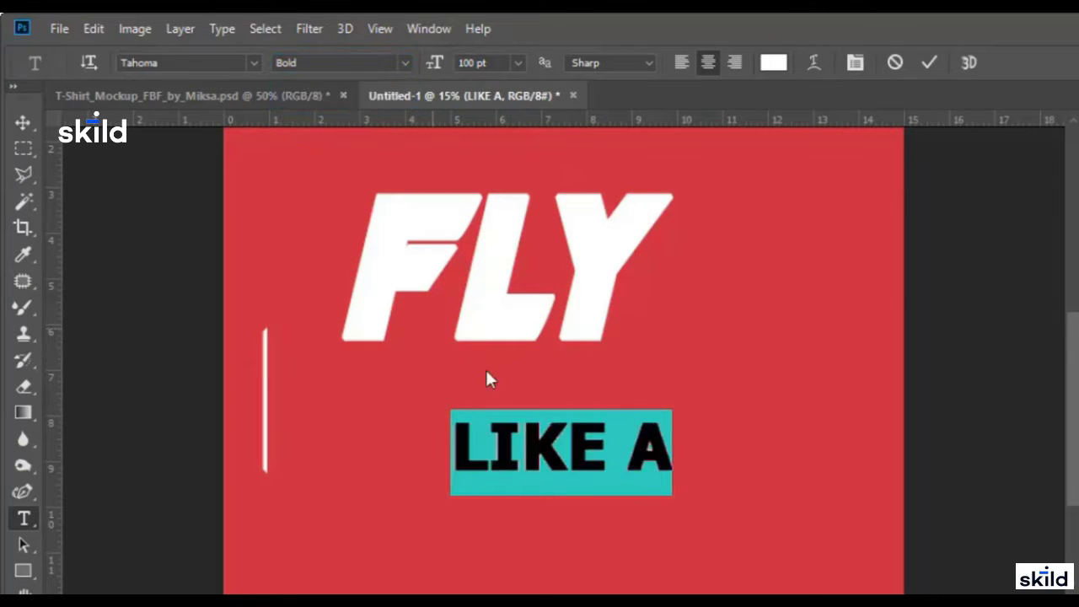
{"action": "left_click", "coordinate": [527, 434]}
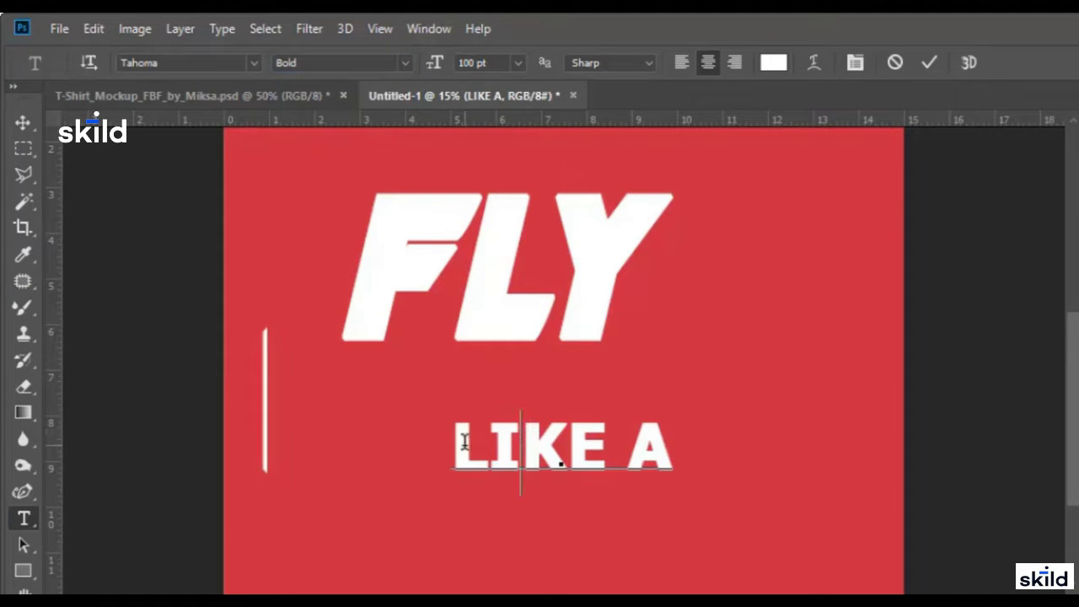
{"action": "left_click", "coordinate": [505, 487]}
{"action": "left_click_drag", "start_coordinate": [506, 487], "coordinate": [532, 458]}
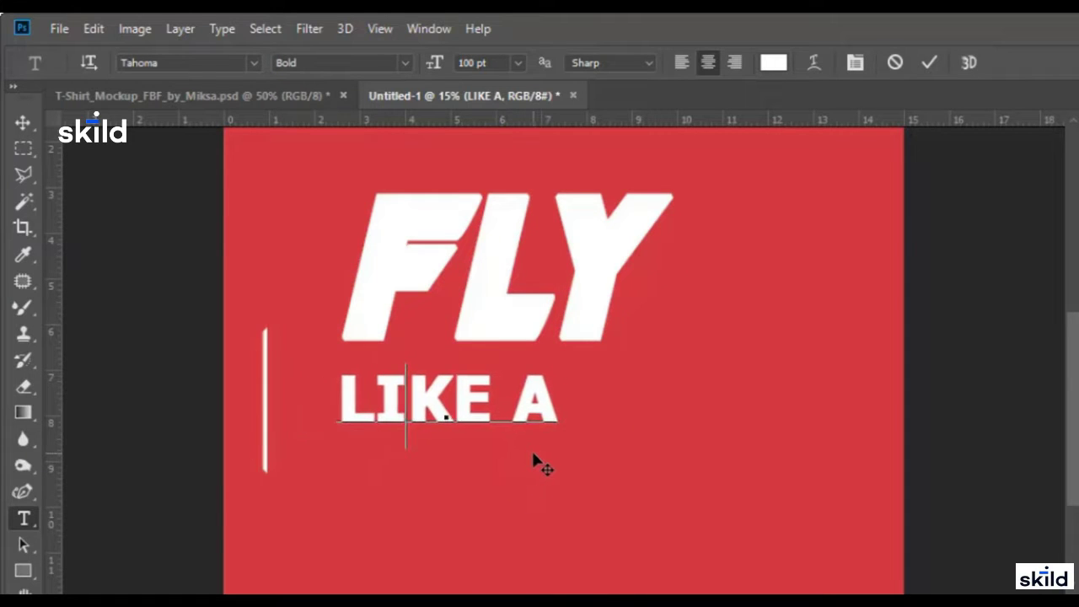
{"action": "left_click", "coordinate": [928, 62]}
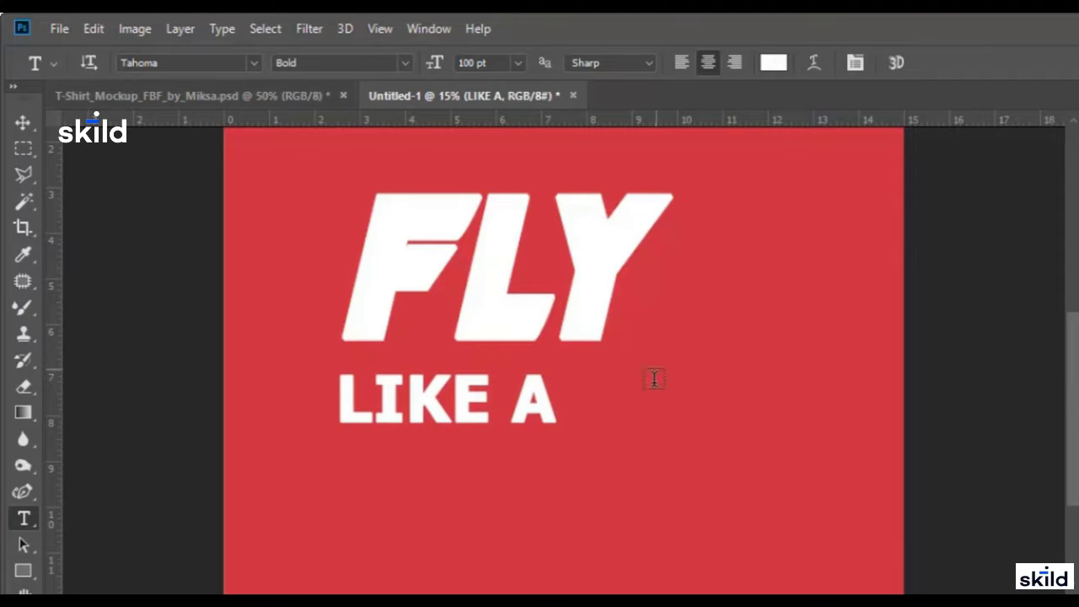
- Free-transform LIKE A to about 125% of its height
{"action": "scroll", "coordinate": [653, 378], "scroll_direction": "up", "scroll_amount": 2}
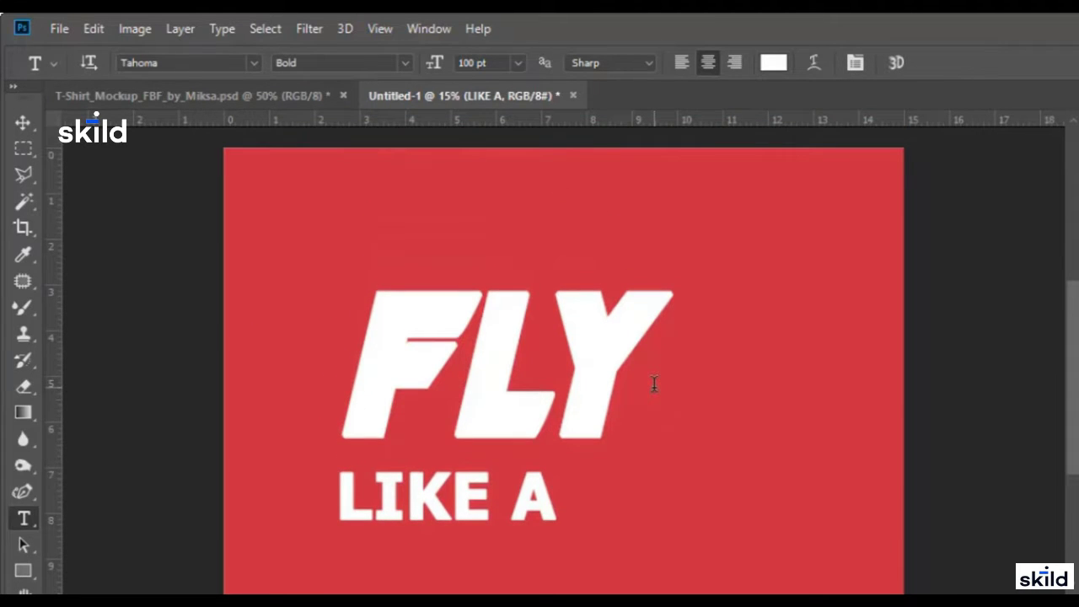
{"action": "scroll", "coordinate": [654, 384], "scroll_direction": "down", "scroll_amount": 2}
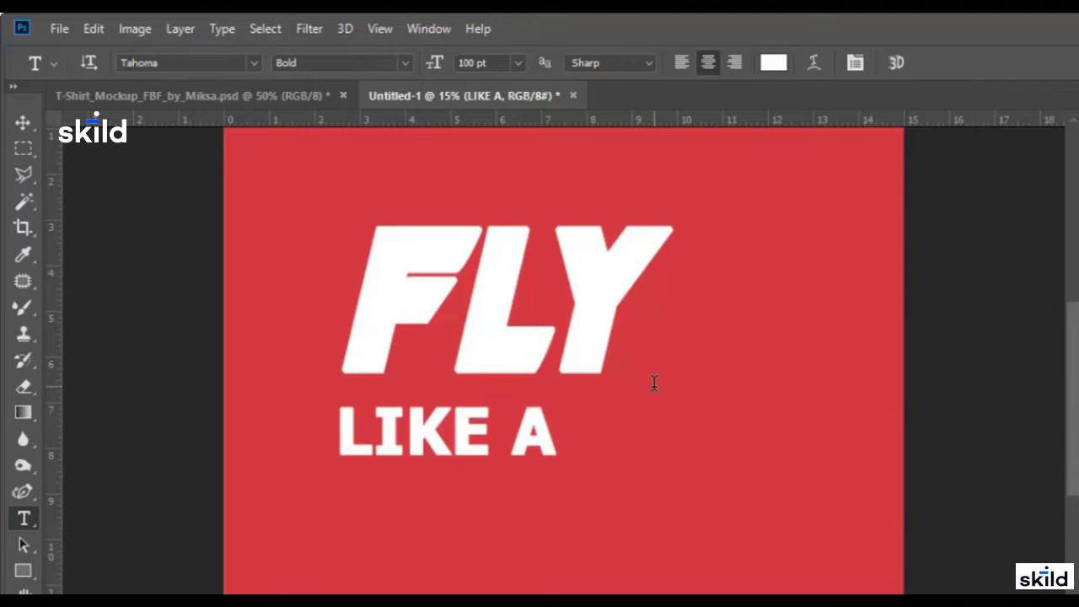
{"action": "scroll", "coordinate": [654, 384], "scroll_direction": "down", "scroll_amount": 2}
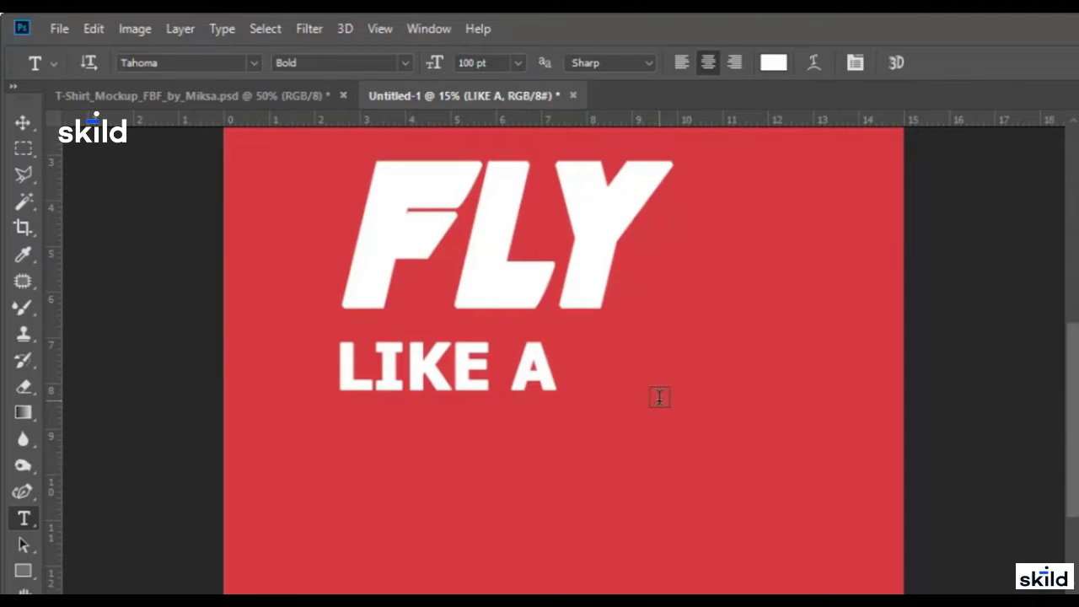
{"action": "scroll", "coordinate": [657, 397], "scroll_direction": "down", "scroll_amount": 2}
{"action": "left_click", "coordinate": [18, 123]}
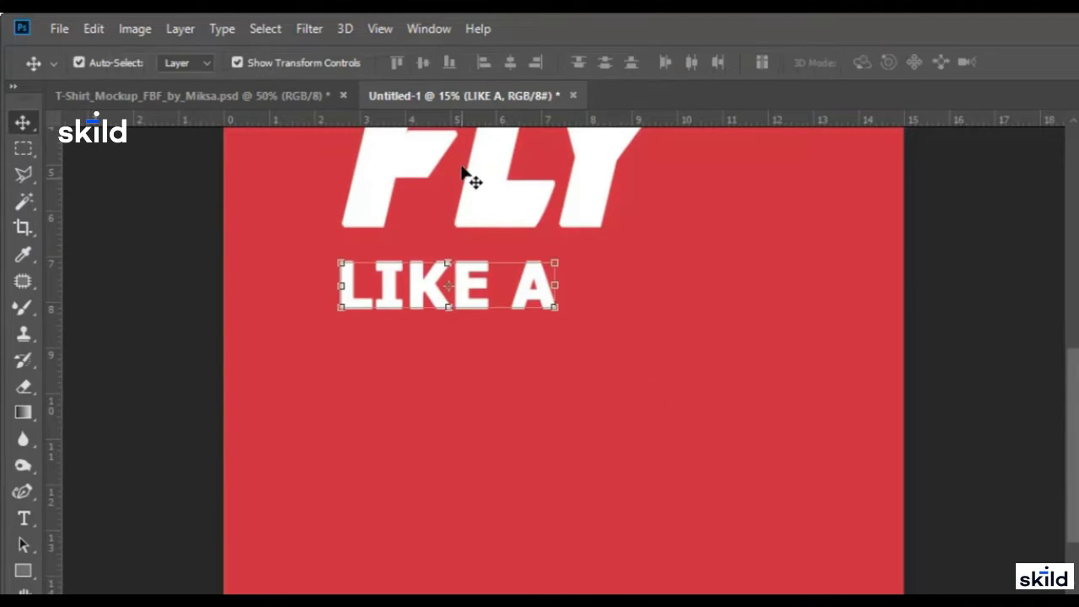
{"action": "scroll", "coordinate": [462, 173], "scroll_direction": "up", "scroll_amount": 1}
{"action": "key", "text": "ctrl+t"}
{"action": "left_click_drag", "start_coordinate": [450, 354], "coordinate": [457, 362]}
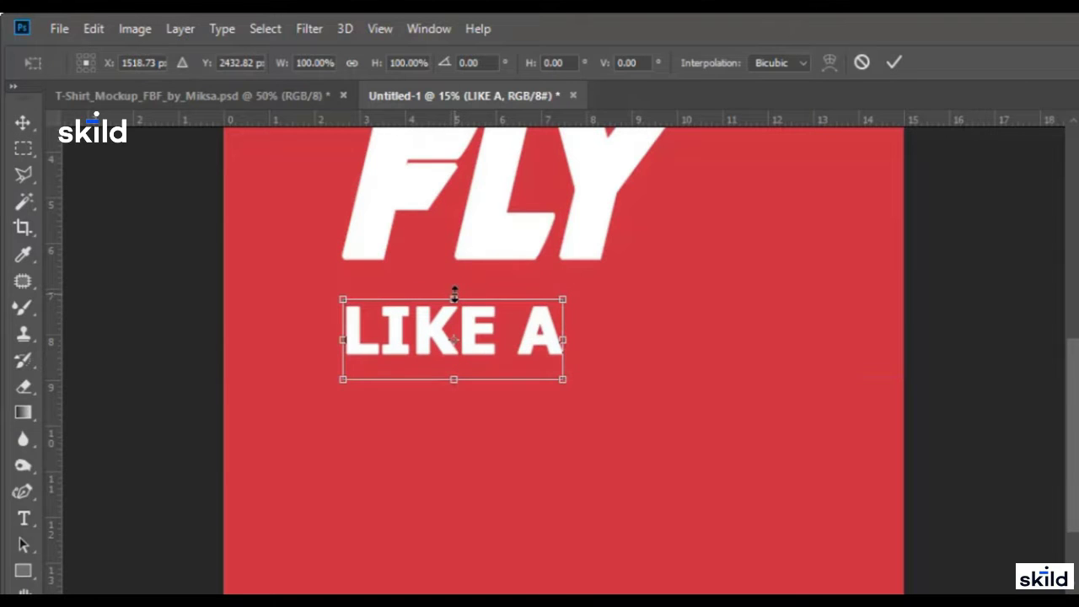
{"action": "left_click_drag", "start_coordinate": [454, 293], "coordinate": [539, 273]}
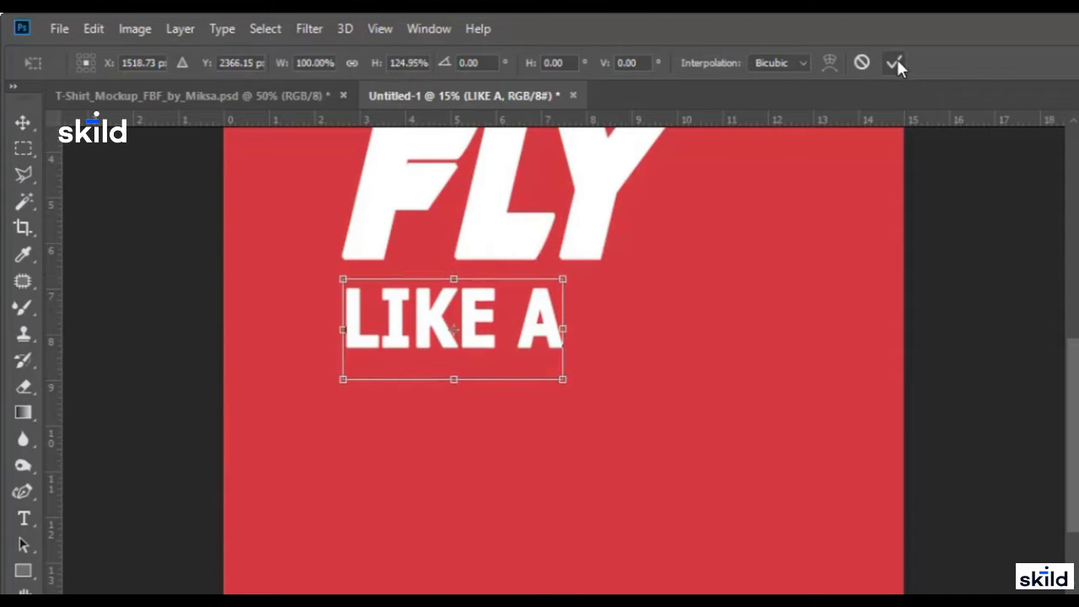
{"action": "left_click", "coordinate": [895, 62]}
- Hide the transform controls and nudge LIKE A slightly left into place
{"action": "left_click", "coordinate": [351, 63]}
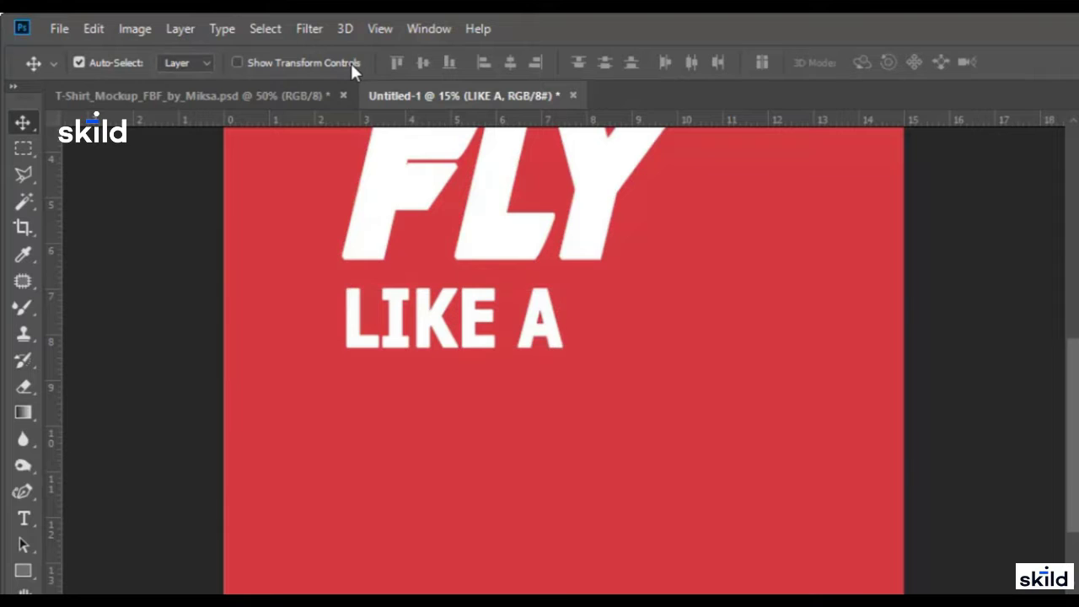
{"action": "scroll", "coordinate": [761, 301], "scroll_direction": "up", "scroll_amount": 4}
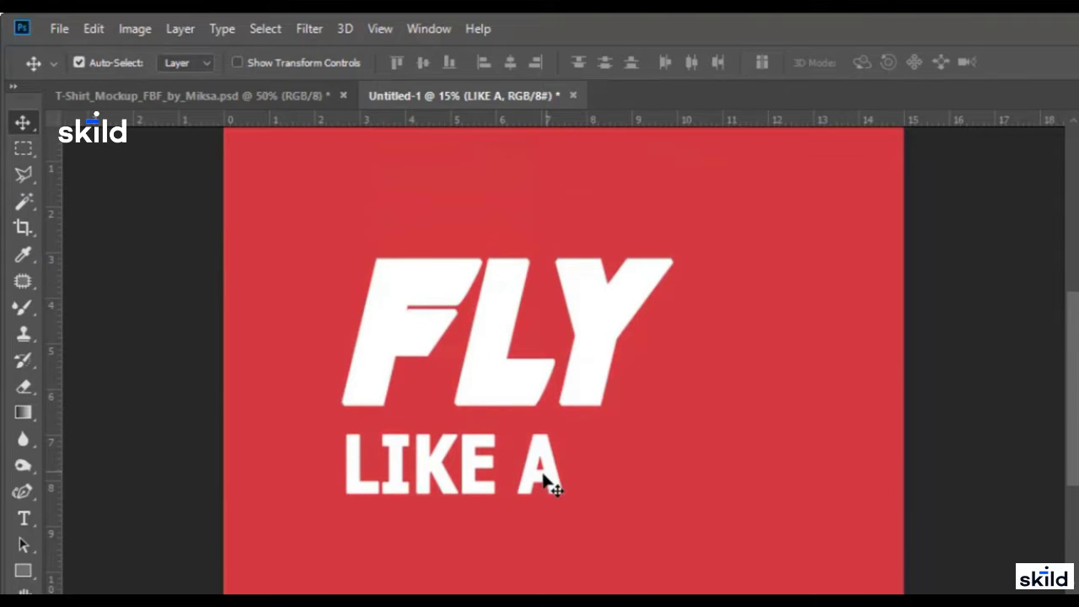
{"action": "left_click_drag", "start_coordinate": [548, 480], "coordinate": [540, 479]}
{"action": "scroll", "coordinate": [547, 397], "scroll_direction": "down", "scroll_amount": 1}
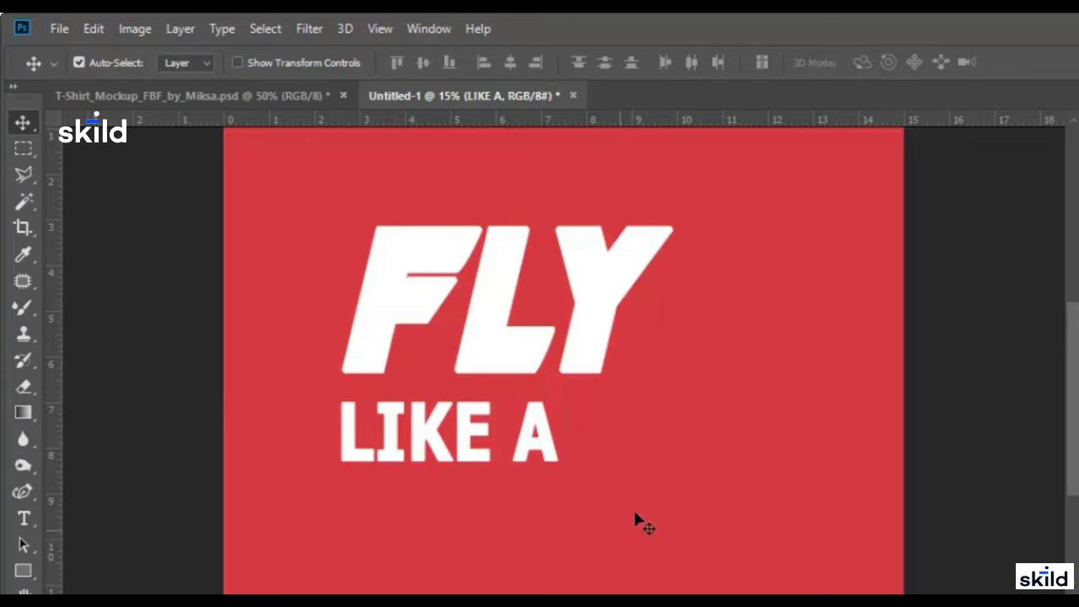
{"action": "key", "text": "alt+Tab"}
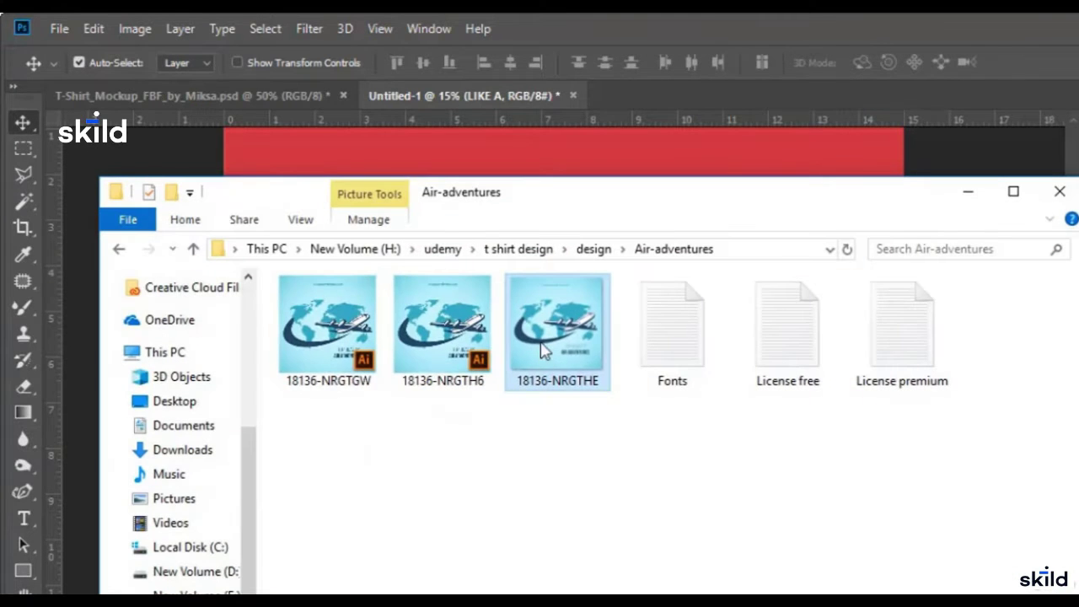
- Open 18136-NRGTHE.jpg from File Explorer in Adobe Photoshop CC 2018
{"action": "right_click", "coordinate": [550, 350]}
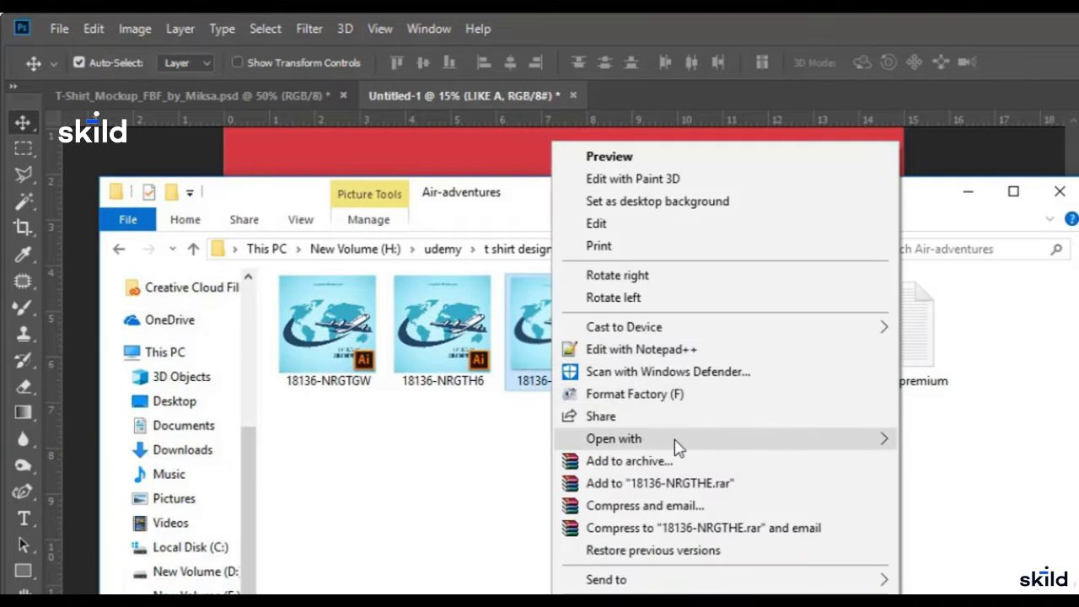
{"action": "mouse_move", "coordinate": [797, 443]}
{"action": "left_click", "coordinate": [914, 471]}
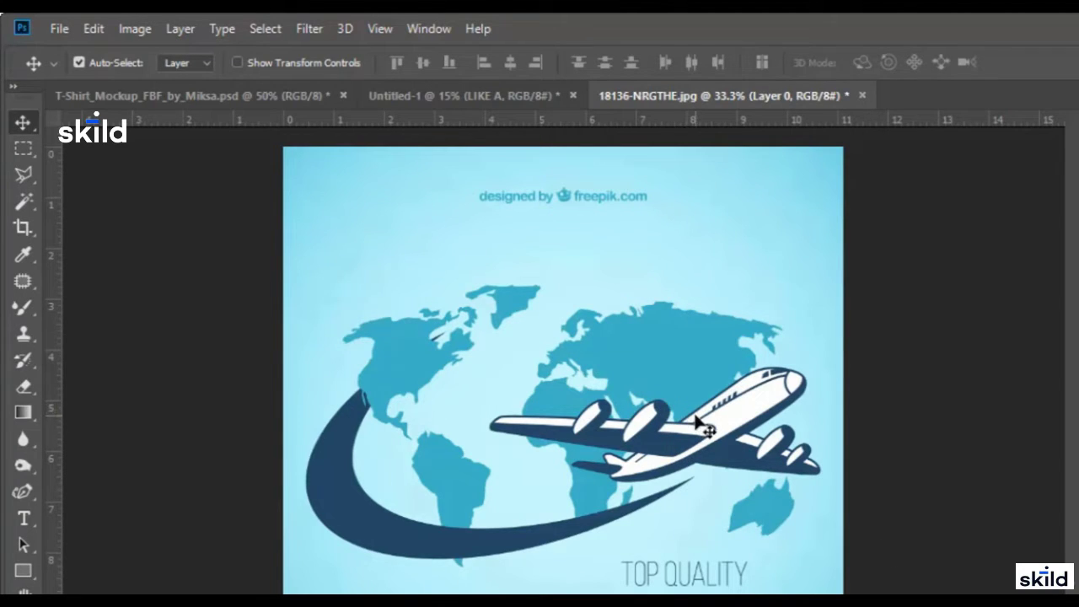
- Delete Eurasia, the light circle, Africa and Australia with the Magic Wand
{"action": "left_click", "coordinate": [25, 202]}
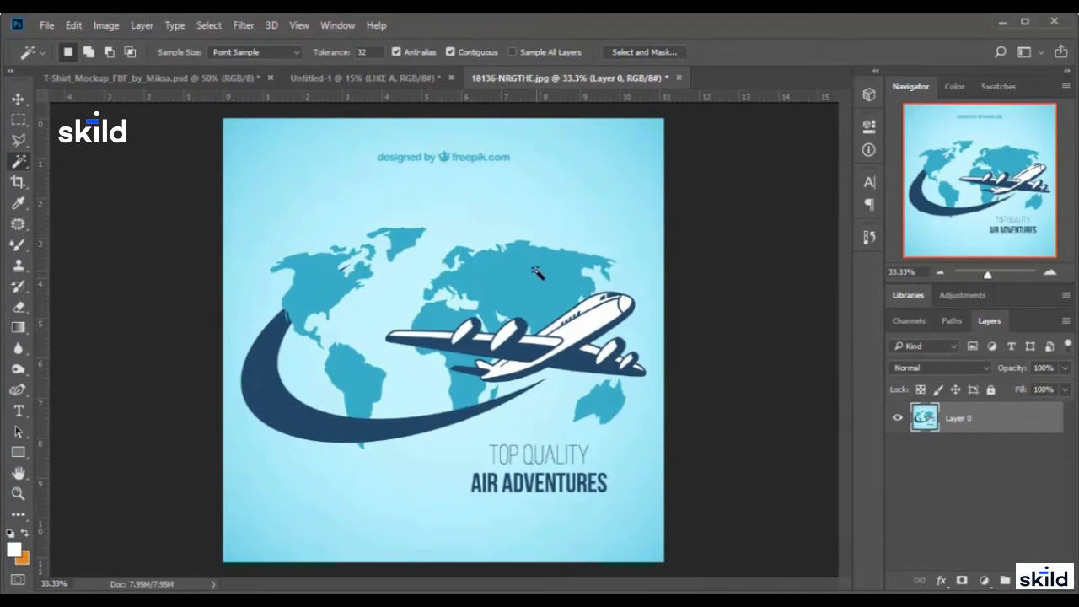
{"action": "left_click", "coordinate": [584, 297]}
{"action": "key", "text": "Delete"}
{"action": "left_click", "coordinate": [548, 404]}
{"action": "key", "text": "Delete"}
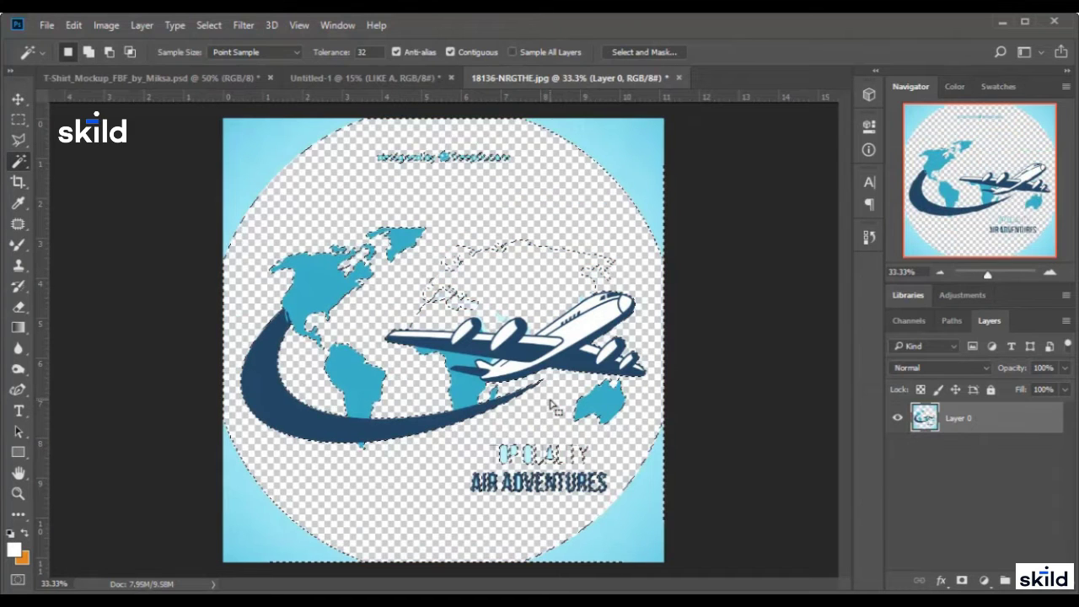
{"action": "left_click", "coordinate": [477, 385]}
{"action": "key", "text": "Delete"}
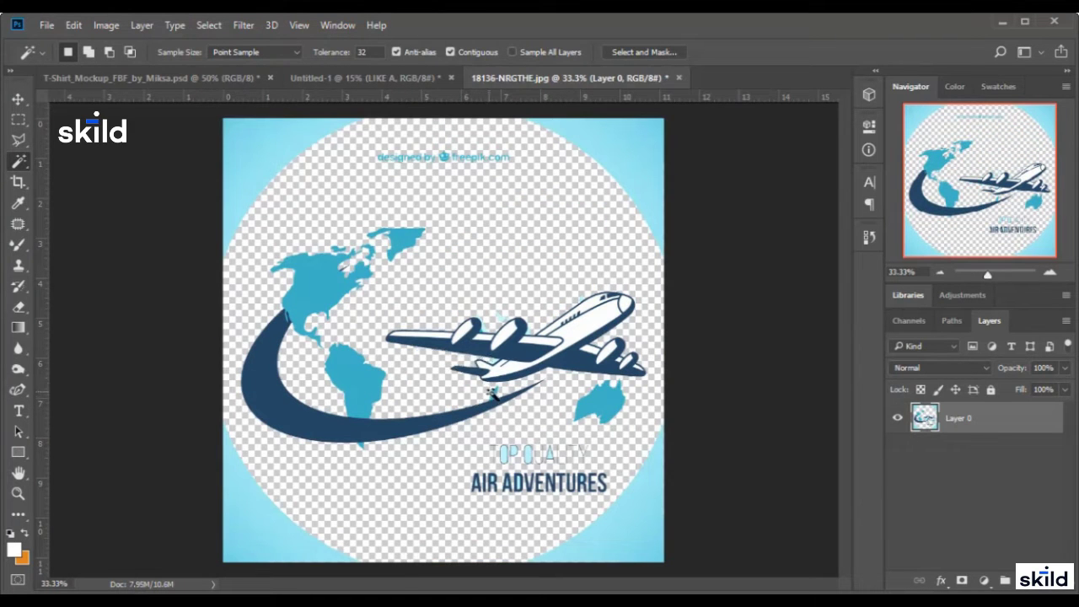
{"action": "left_click", "coordinate": [600, 410]}
{"action": "key", "text": "Delete"}
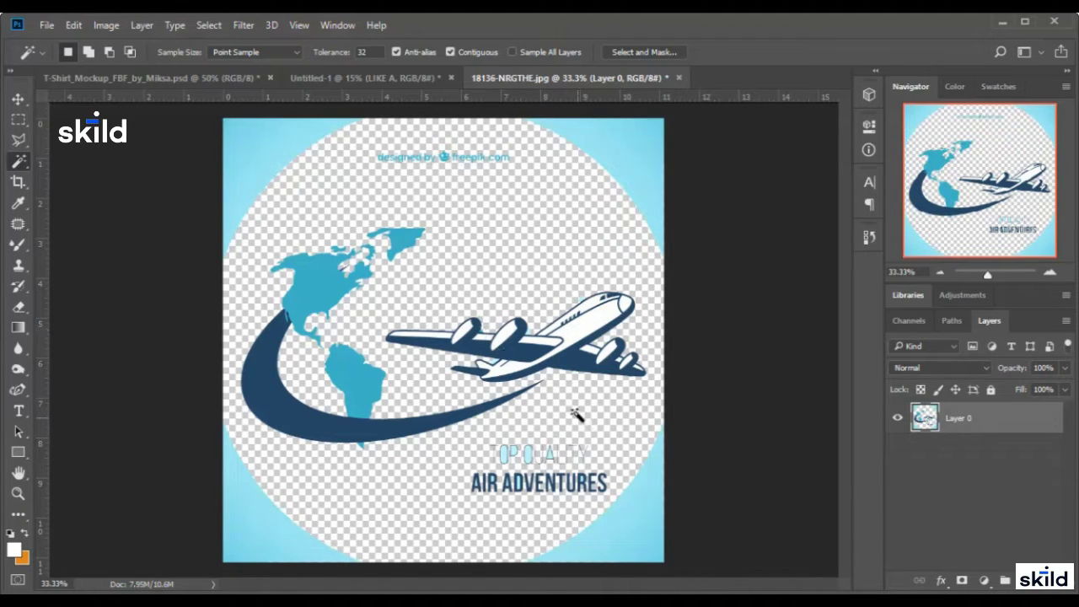
- Begin a Polygonal Lasso outline around the top and nose of the airplane
{"action": "left_click", "coordinate": [18, 140]}
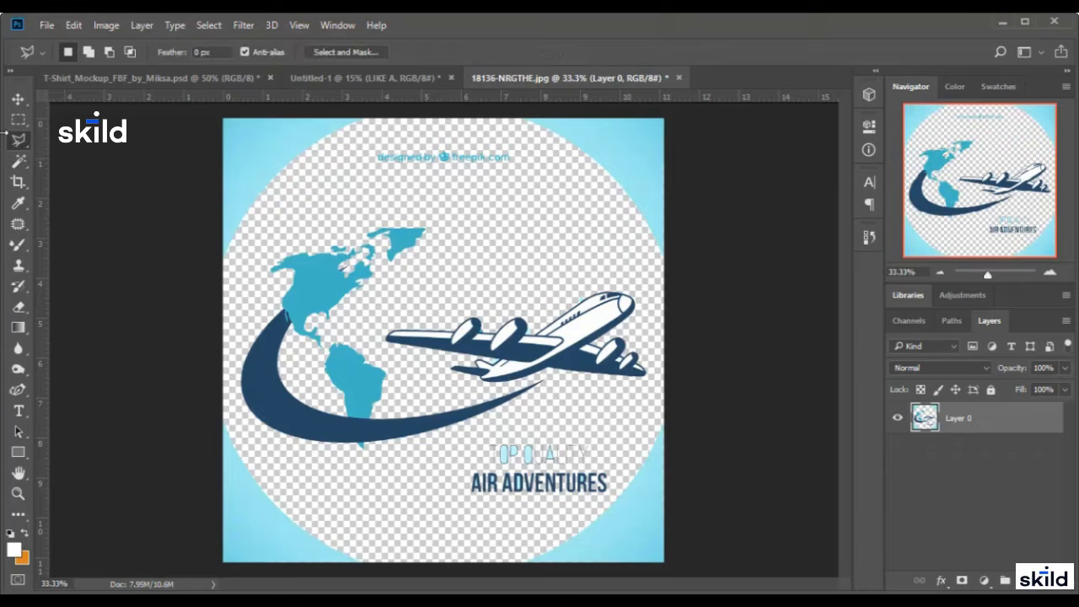
{"action": "left_click", "coordinate": [651, 348]}
{"action": "left_click", "coordinate": [645, 285]}
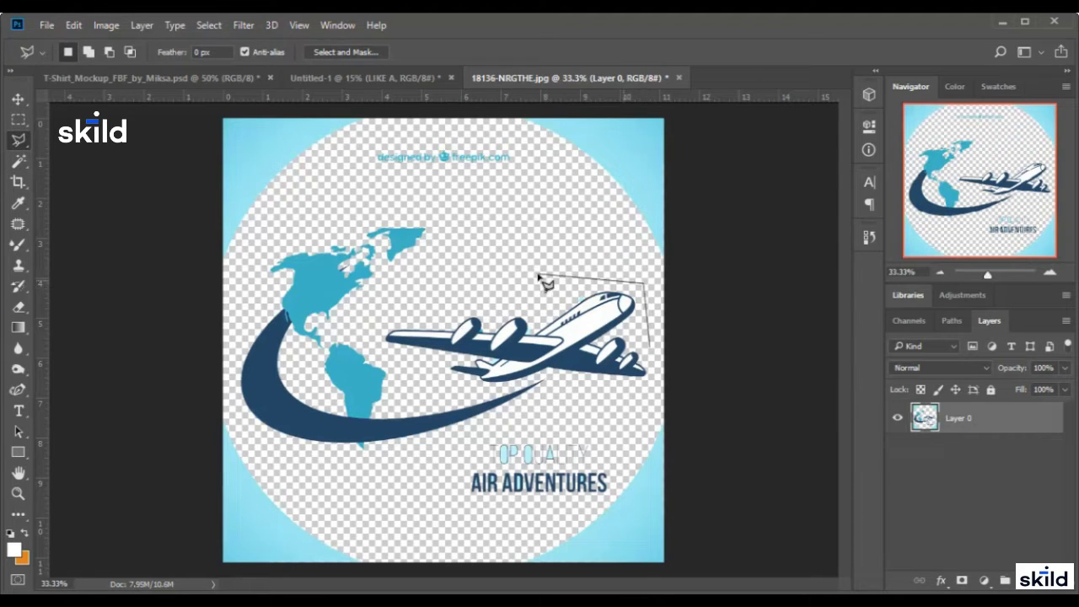
{"action": "left_click", "coordinate": [537, 274]}
{"action": "left_click", "coordinate": [396, 305]}
{"action": "left_click", "coordinate": [383, 339]}
- Close the lasso around the plane and cut it to its own layer with Layer Via Cut
{"action": "left_click", "coordinate": [438, 383]}
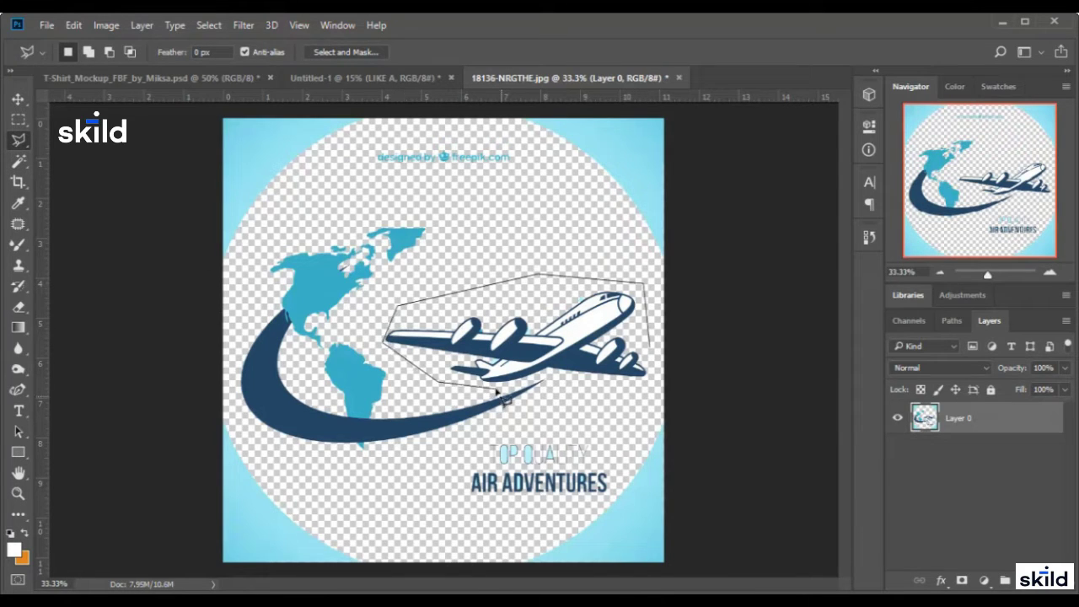
{"action": "left_click", "coordinate": [553, 381]}
{"action": "left_click", "coordinate": [649, 395]}
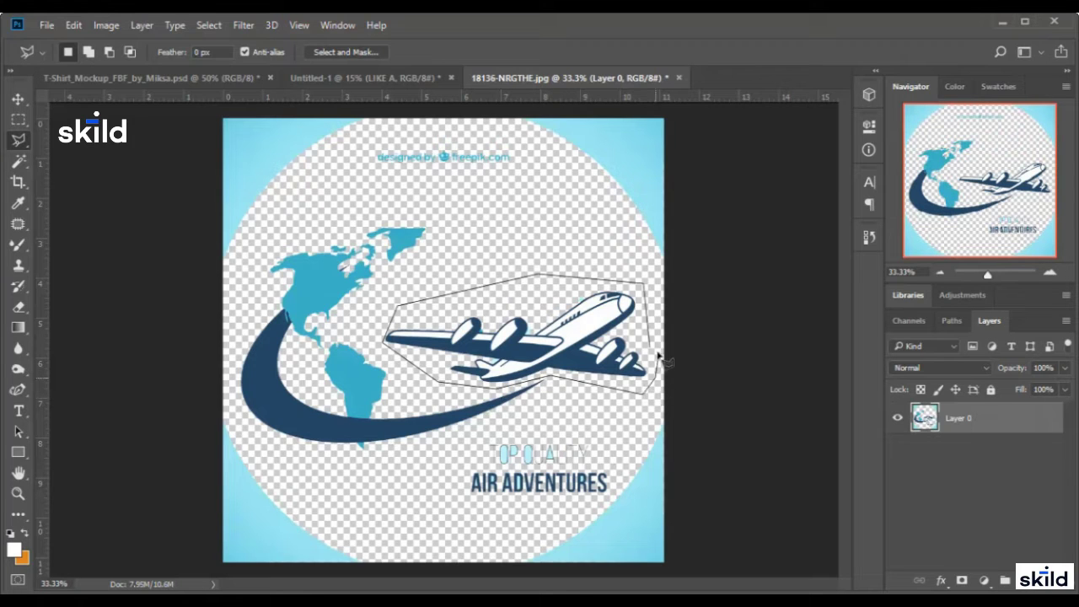
{"action": "left_click", "coordinate": [651, 349]}
{"action": "right_click", "coordinate": [581, 337]}
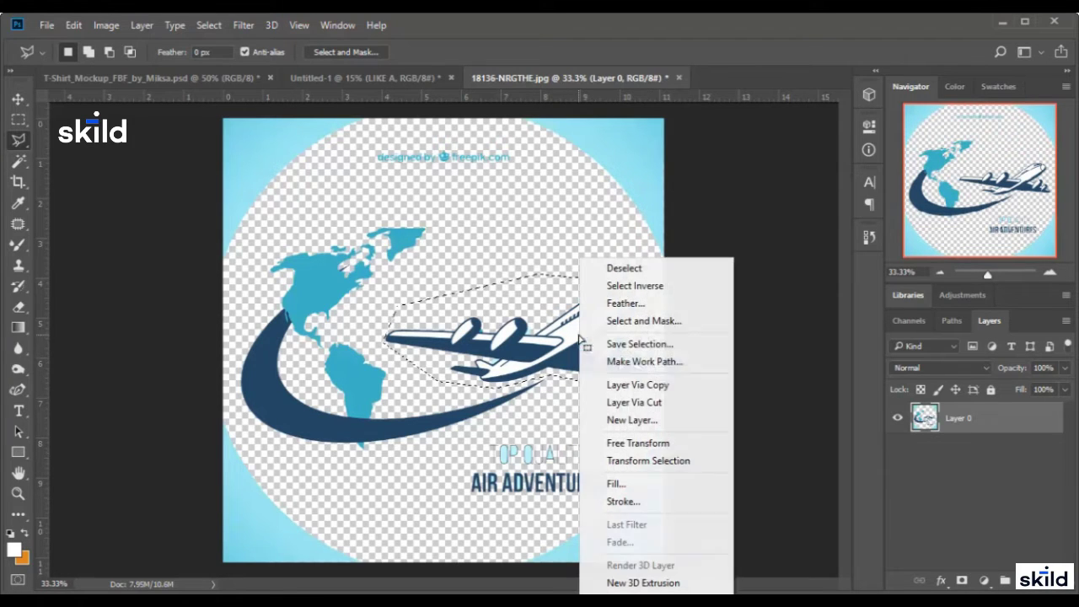
{"action": "left_click", "coordinate": [650, 401]}
- Drag the plane layer into the Untitled-1 red FLY design
{"action": "left_click", "coordinate": [18, 99]}
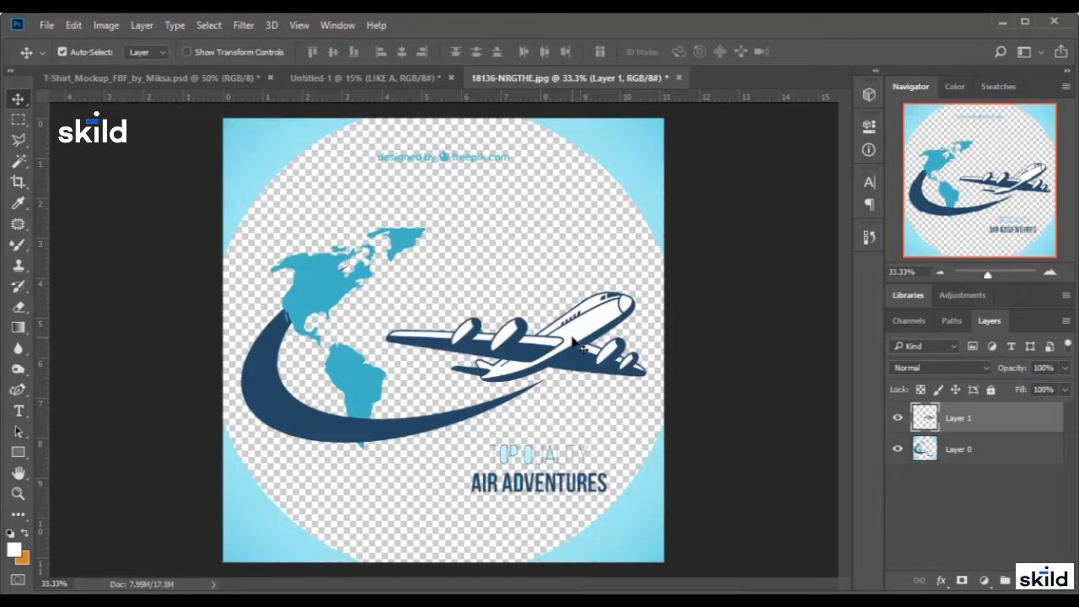
{"action": "left_click_drag", "start_coordinate": [579, 345], "coordinate": [456, 96]}
{"action": "left_click_drag", "start_coordinate": [360, 77], "coordinate": [563, 410]}
{"action": "scroll", "coordinate": [561, 409], "scroll_direction": "down", "scroll_amount": 2}
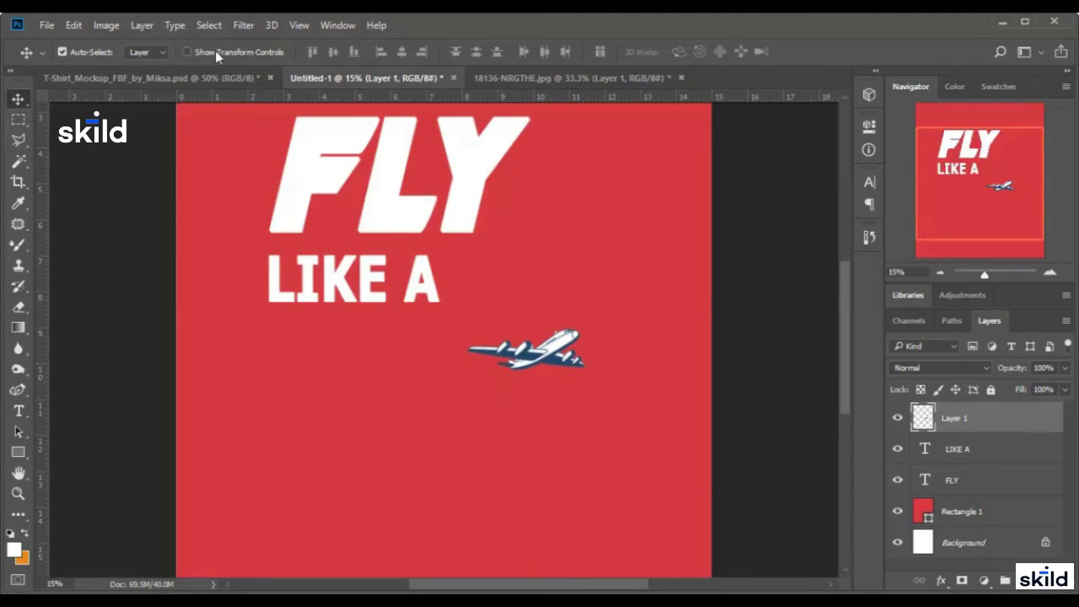
- Scale the plane up beneath LIKE A using transform controls and commit
{"action": "left_click", "coordinate": [187, 52]}
{"action": "left_click_drag", "start_coordinate": [469, 376], "coordinate": [271, 485]}
{"action": "left_click_drag", "start_coordinate": [585, 324], "coordinate": [636, 262]}
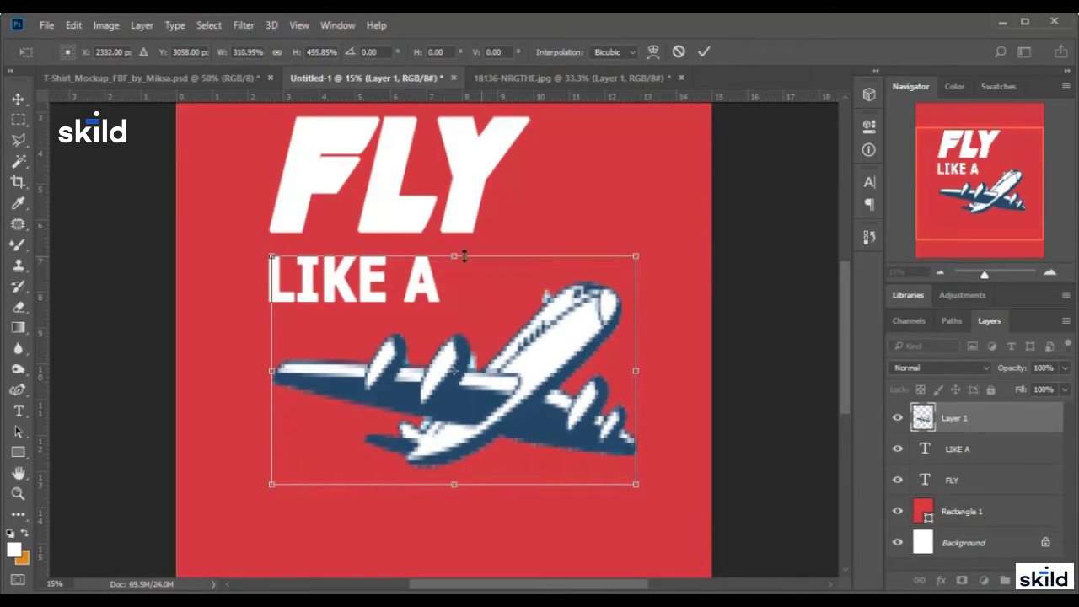
{"action": "left_click_drag", "start_coordinate": [455, 255], "coordinate": [456, 249]}
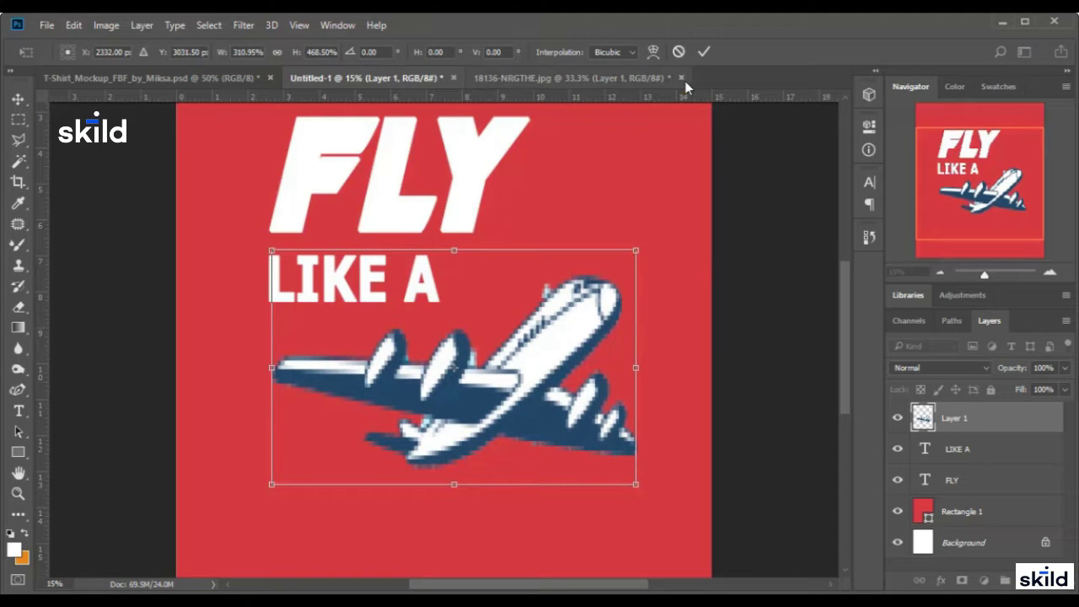
{"action": "left_click", "coordinate": [703, 51]}
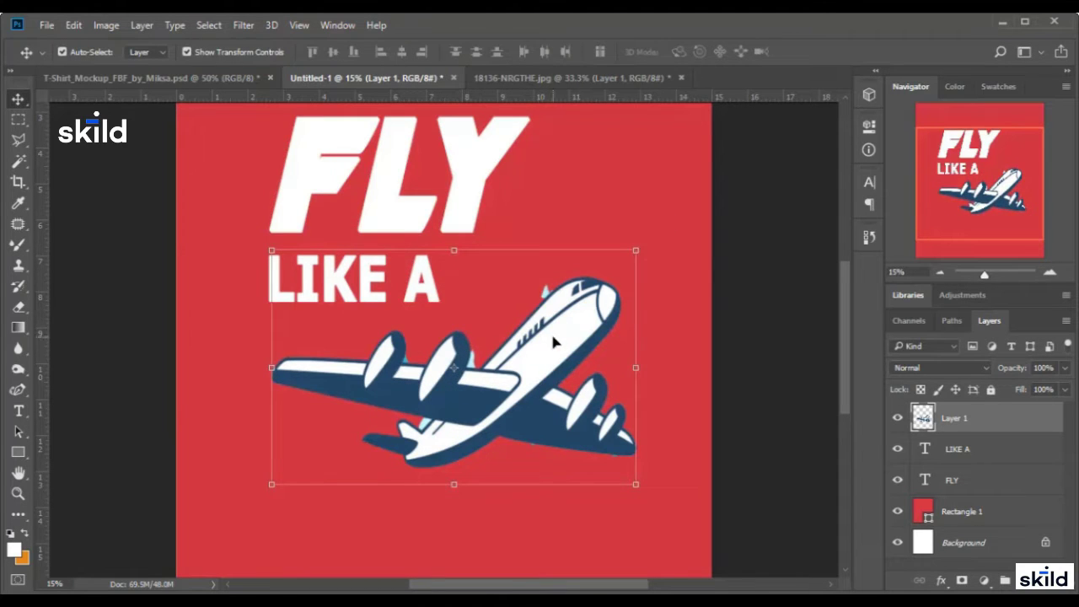
{"action": "left_click", "coordinate": [18, 161]}
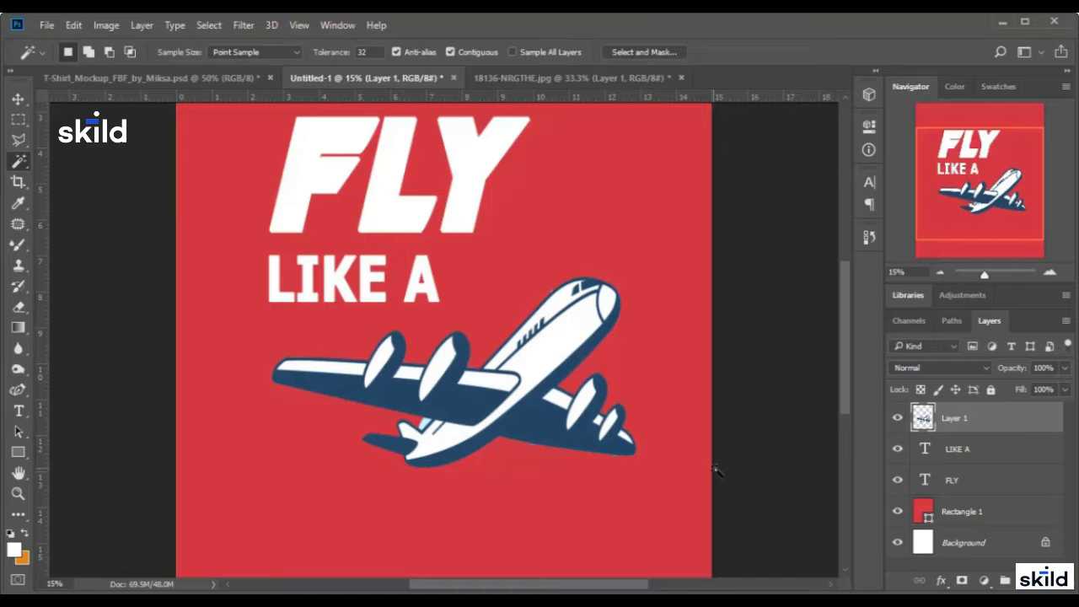
- Zoom in on the plane's engines and lasso the stray pixels along the engine edge
{"action": "left_click", "coordinate": [995, 273]}
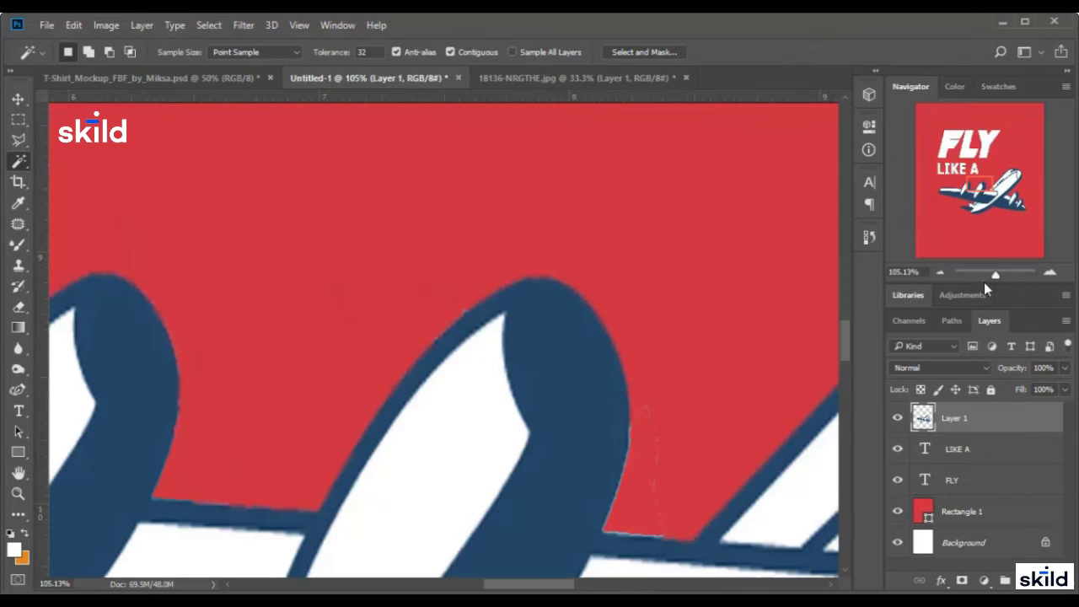
{"action": "scroll", "coordinate": [727, 374], "scroll_direction": "down", "scroll_amount": 3}
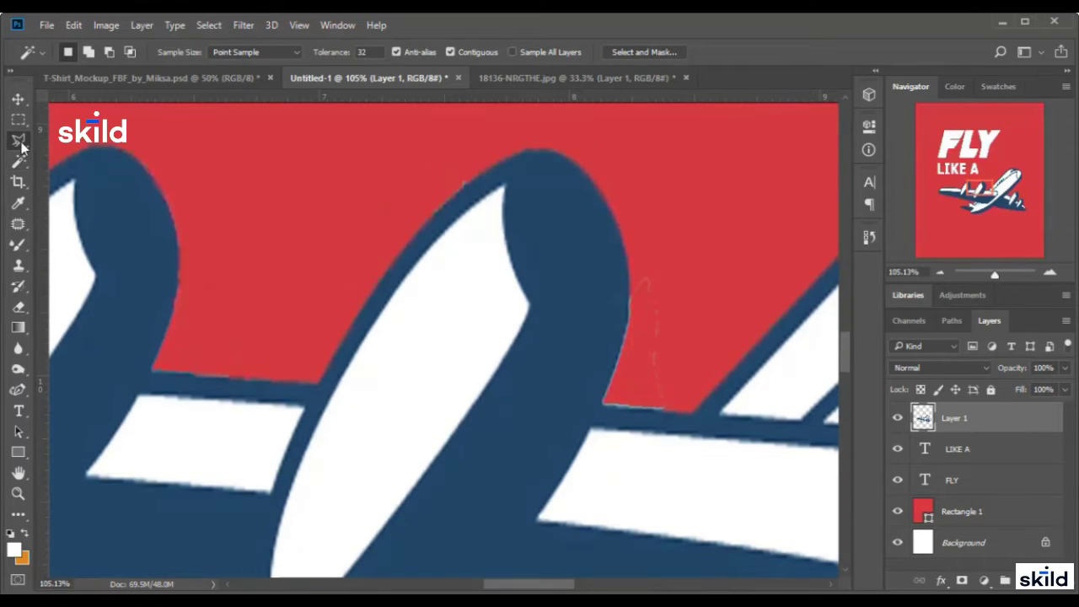
{"action": "left_click", "coordinate": [18, 139]}
{"action": "mouse_move", "coordinate": [691, 417]}
{"action": "left_mouse_down"}
{"action": "mouse_move", "coordinate": [599, 404]}
{"action": "mouse_move", "coordinate": [631, 319]}
{"action": "mouse_move", "coordinate": [639, 166]}
{"action": "mouse_move", "coordinate": [720, 212]}
{"action": "mouse_move", "coordinate": [757, 259]}
{"action": "mouse_move", "coordinate": [689, 411]}
{"action": "left_mouse_up"}
{"action": "key", "text": "ctrl+d"}
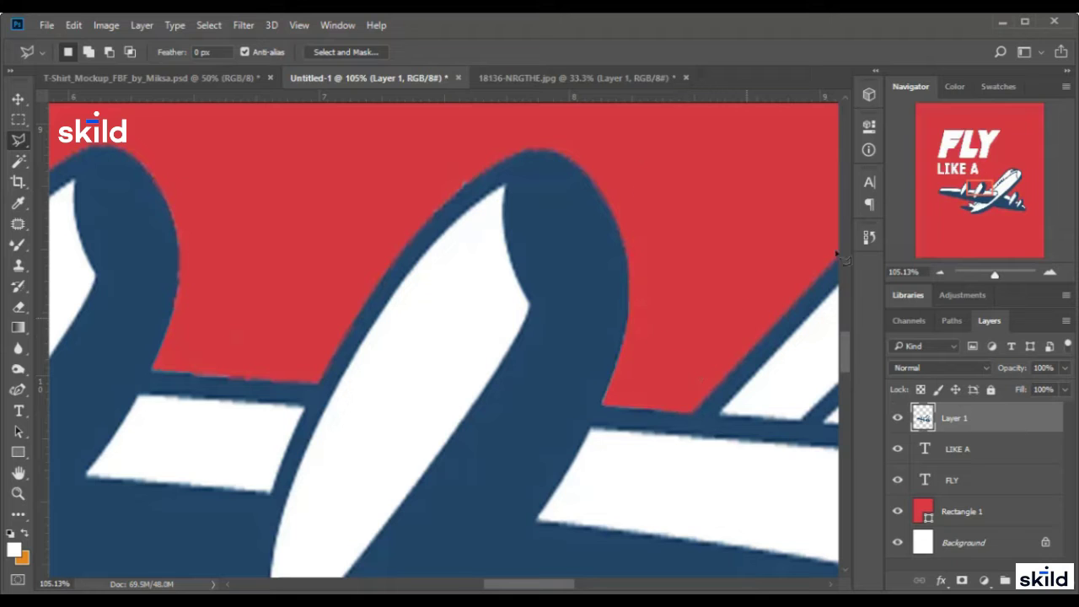
- Outline the stray blue patches under the plane and delete them
{"action": "scroll", "coordinate": [556, 389], "scroll_direction": "down", "scroll_amount": 5}
{"action": "scroll", "coordinate": [557, 392], "scroll_direction": "down", "scroll_amount": 3}
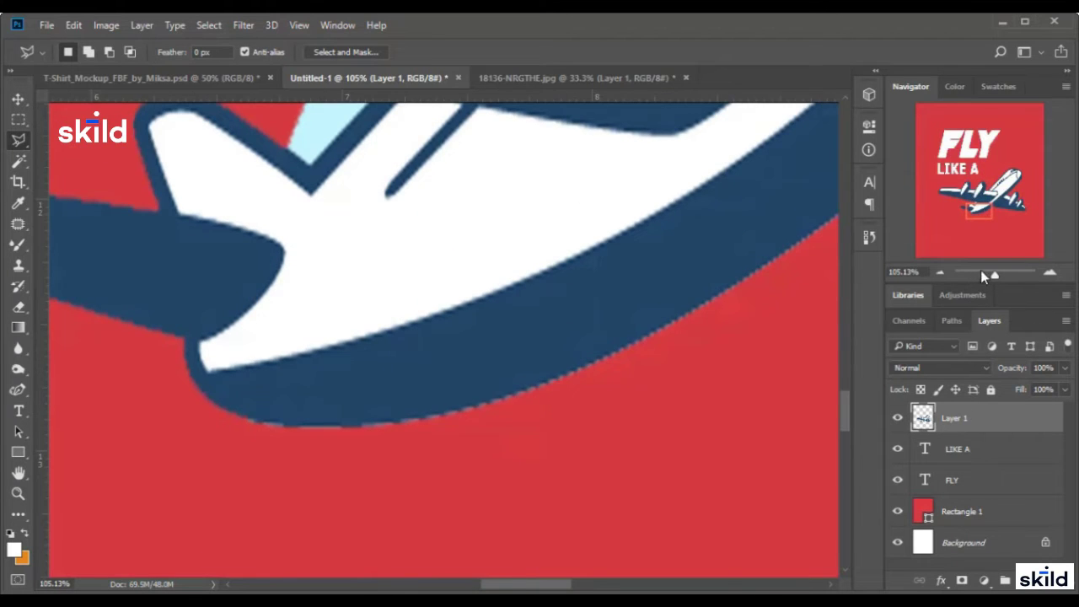
{"action": "left_click_drag", "start_coordinate": [981, 277], "coordinate": [987, 276]}
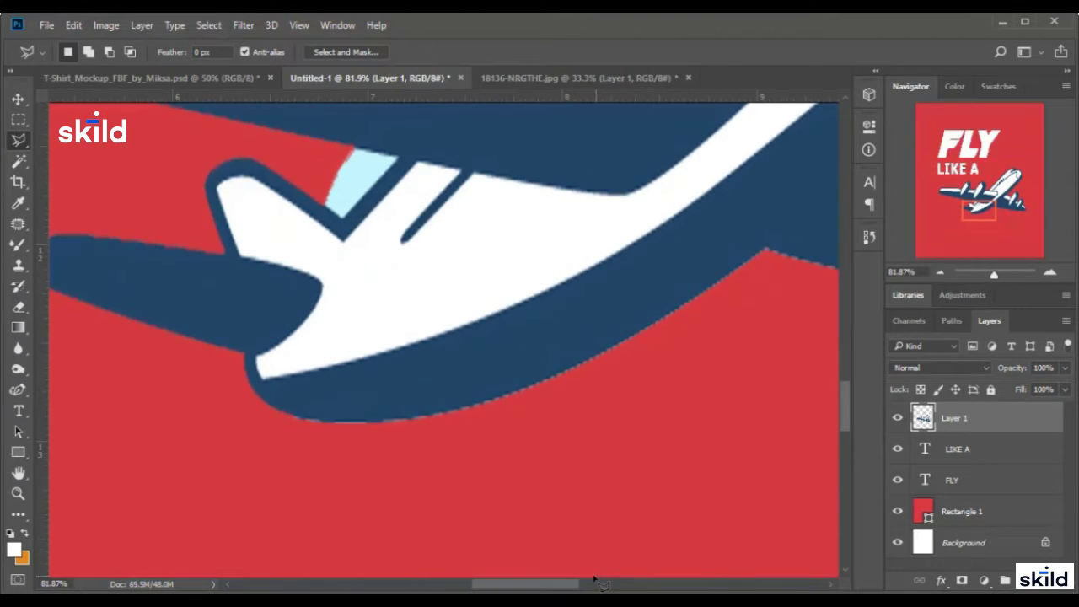
{"action": "left_click_drag", "start_coordinate": [564, 584], "coordinate": [662, 584]}
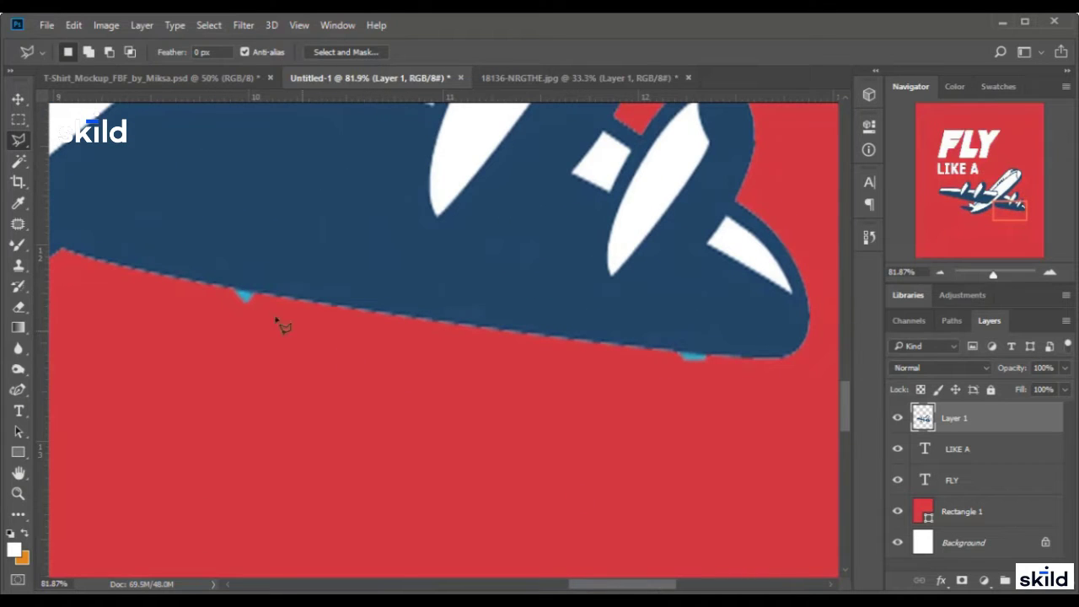
{"action": "left_click", "coordinate": [213, 288]}
{"action": "left_click", "coordinate": [287, 298]}
{"action": "left_click", "coordinate": [237, 324]}
{"action": "left_click", "coordinate": [216, 289]}
{"action": "left_click", "coordinate": [728, 357]}
{"action": "left_click", "coordinate": [672, 376]}
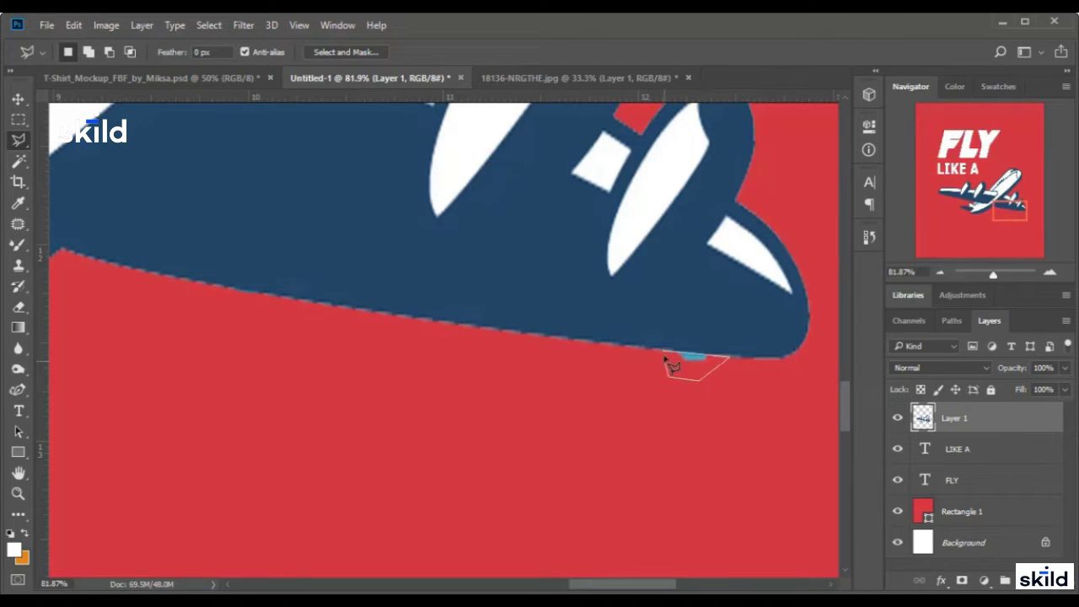
{"action": "double_click", "coordinate": [672, 362]}
{"action": "key", "text": "Delete"}
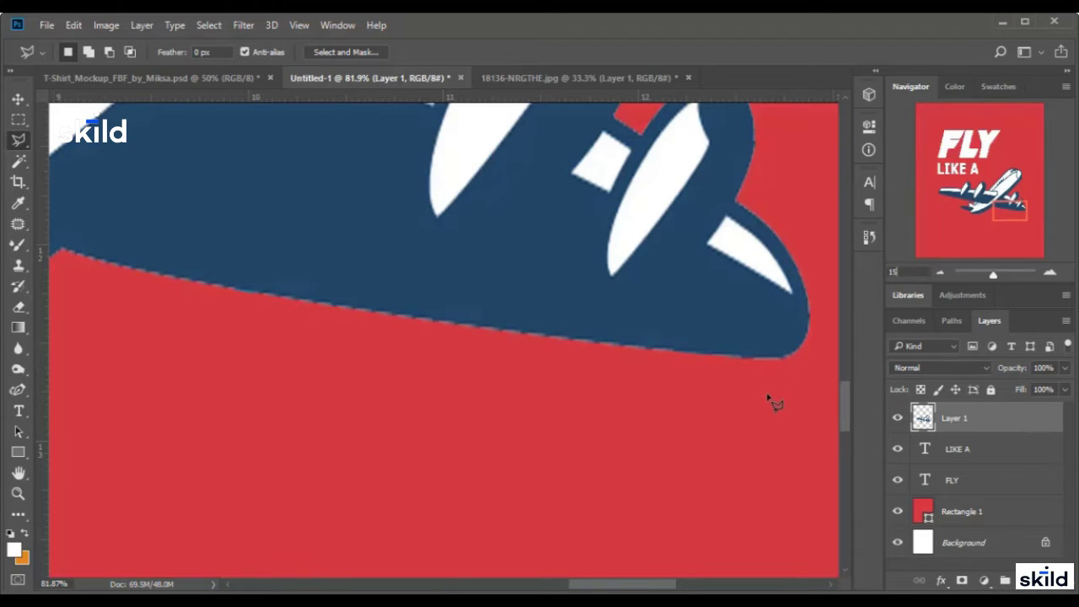
- Zoom back out and nudge the plane up and left beneath LIKE A
{"action": "key", "text": "Return"}
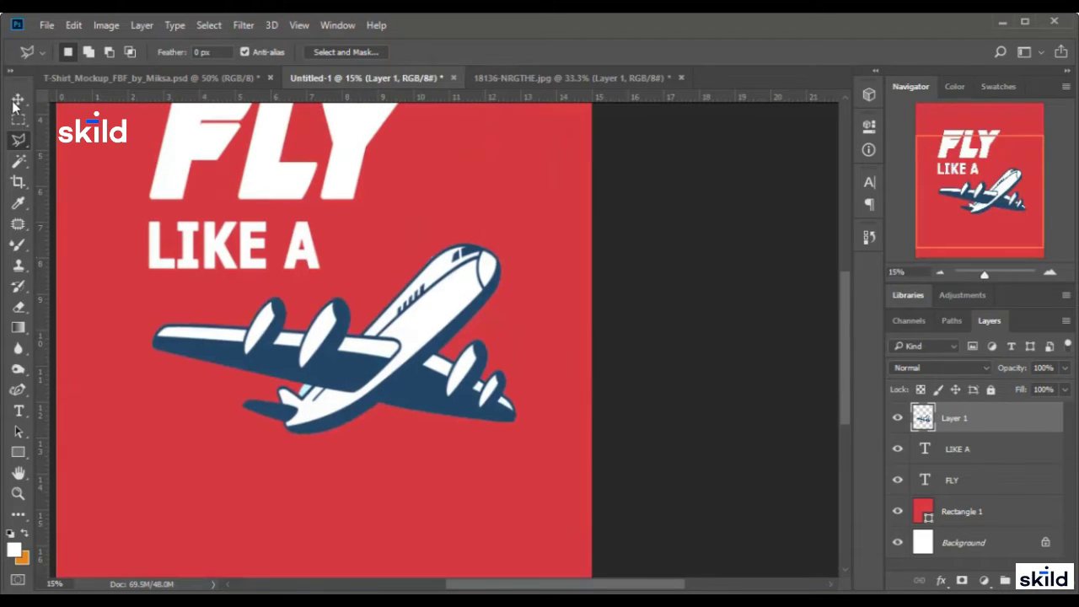
{"action": "left_click", "coordinate": [16, 101]}
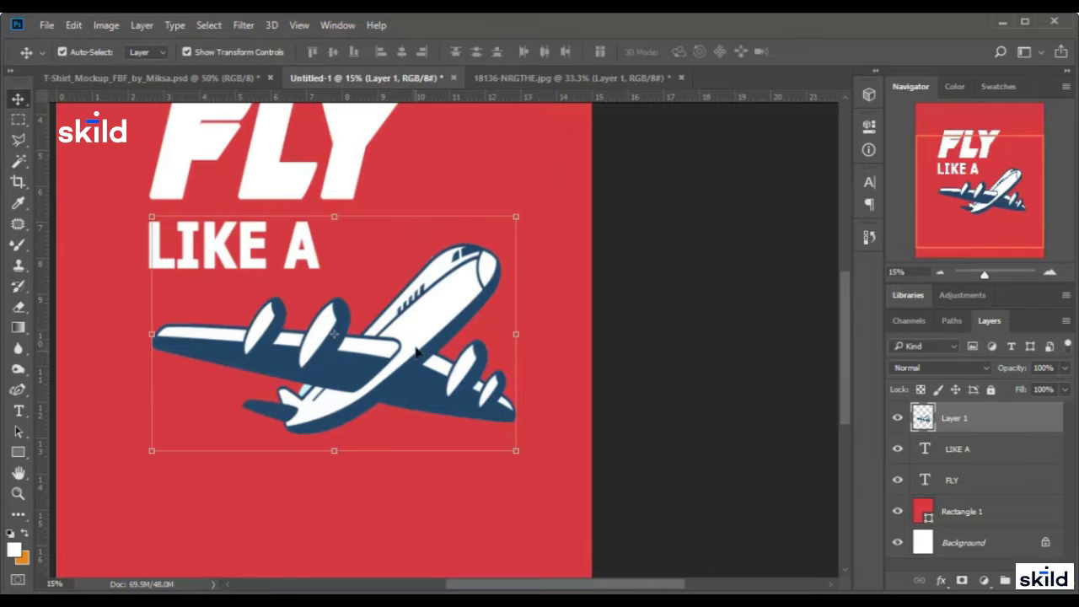
{"action": "left_click_drag", "start_coordinate": [408, 328], "coordinate": [401, 303]}
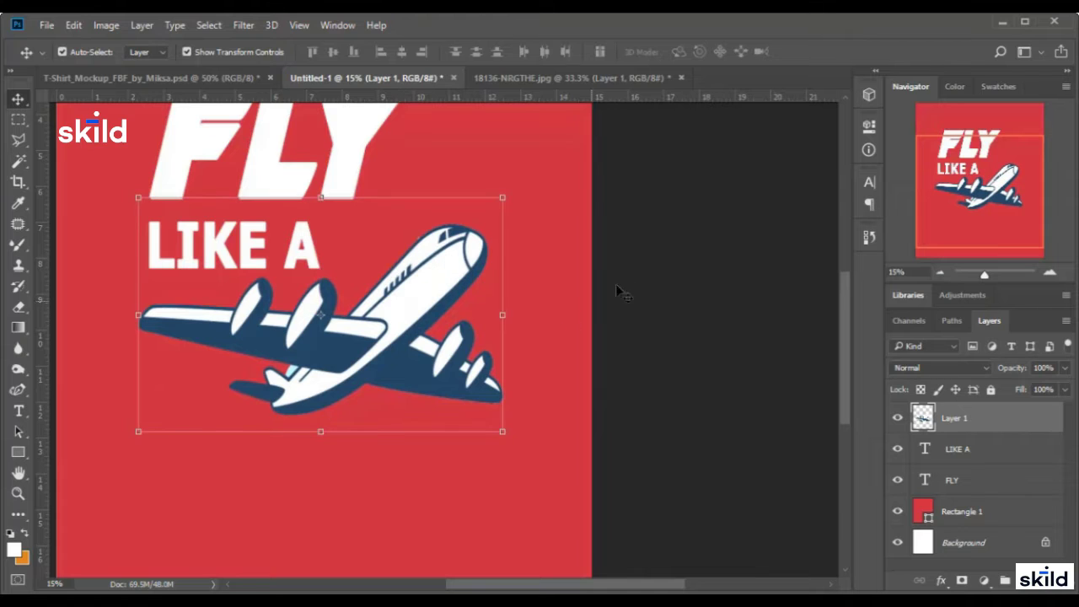
{"action": "left_click", "coordinate": [642, 271]}
{"action": "scroll", "coordinate": [465, 366], "scroll_direction": "up", "scroll_amount": 2}
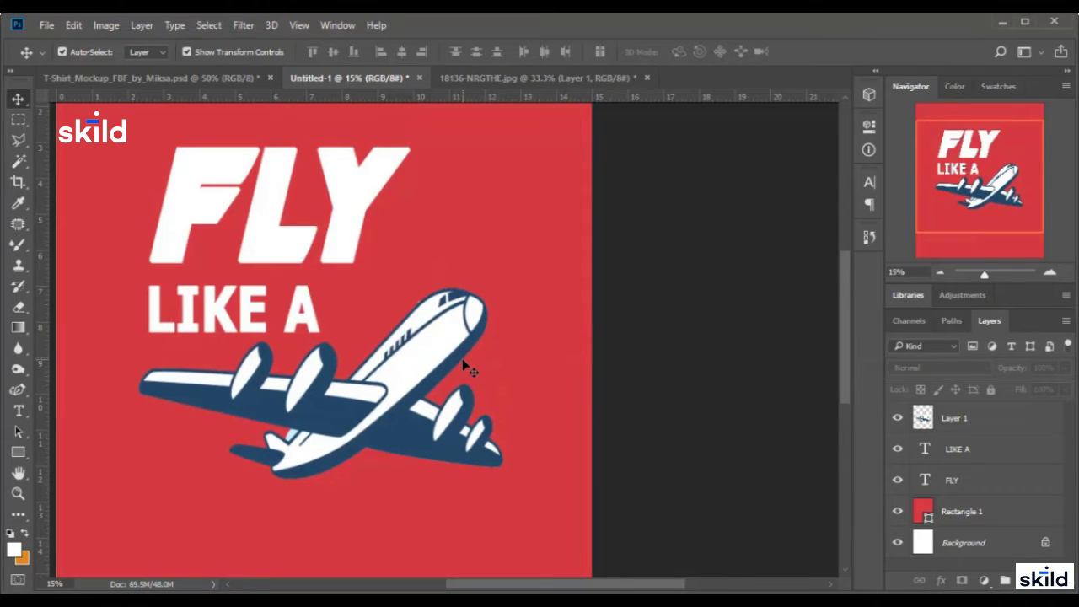
{"action": "scroll", "coordinate": [463, 365], "scroll_direction": "down", "scroll_amount": 4}
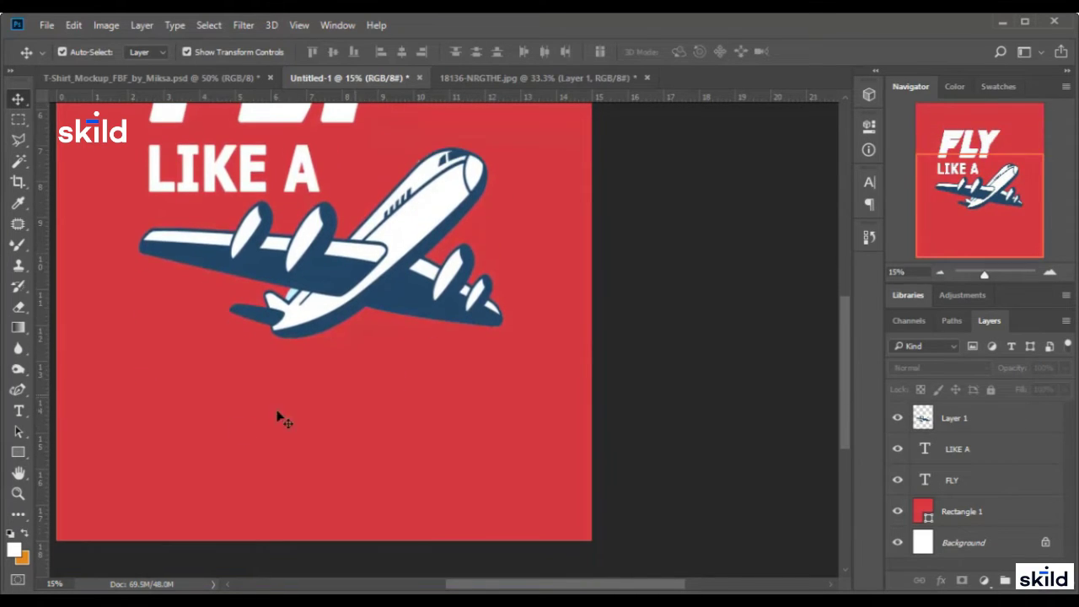
- Type BOSS below the plane and set it in Airstrike Bold
{"action": "left_click", "coordinate": [19, 412]}
{"action": "left_click", "coordinate": [207, 409]}
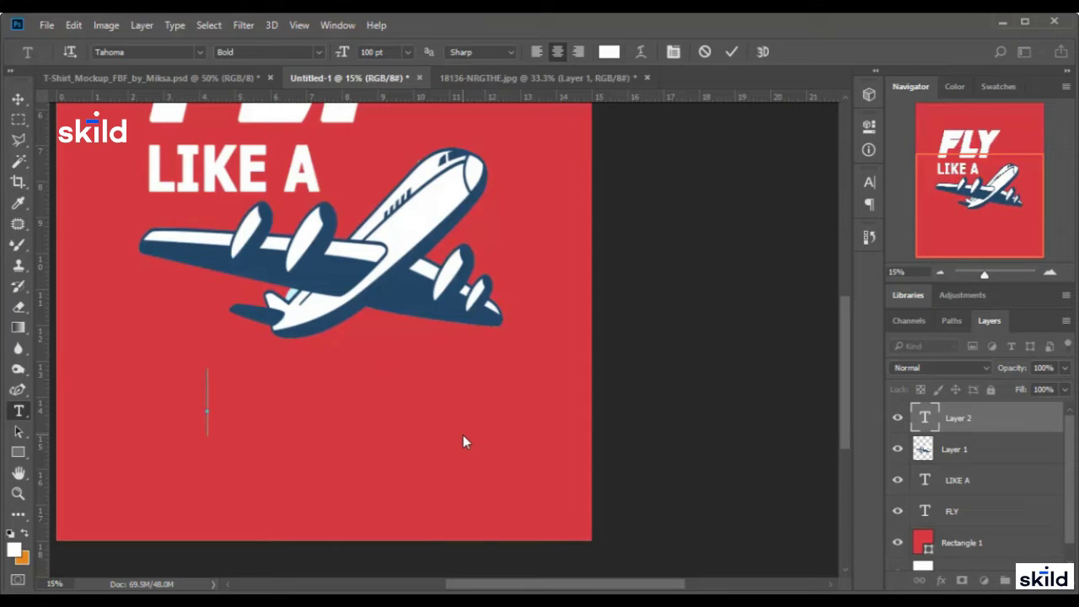
{"action": "type", "text": "b"}
{"action": "key", "text": "BackSpace"}
{"action": "type", "text": "BOS"}
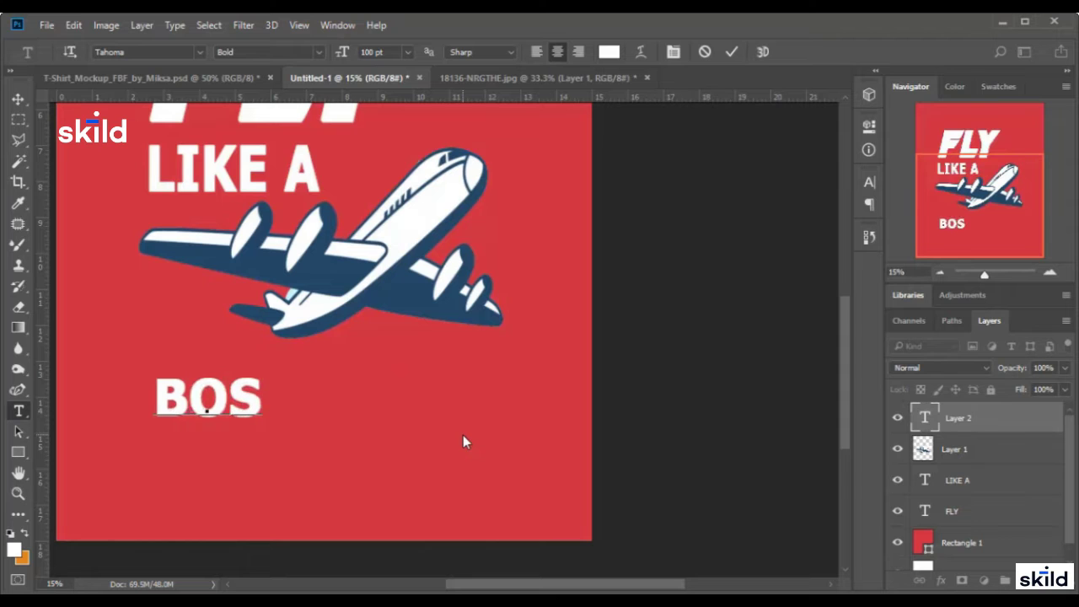
{"action": "type", "text": "S"}
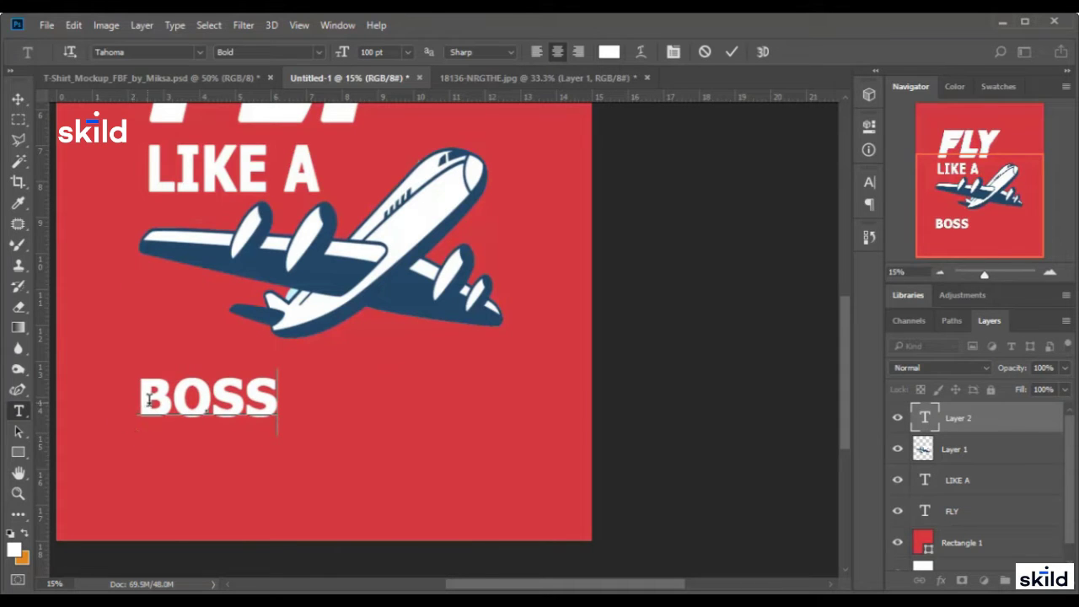
{"action": "left_click_drag", "start_coordinate": [152, 398], "coordinate": [300, 398]}
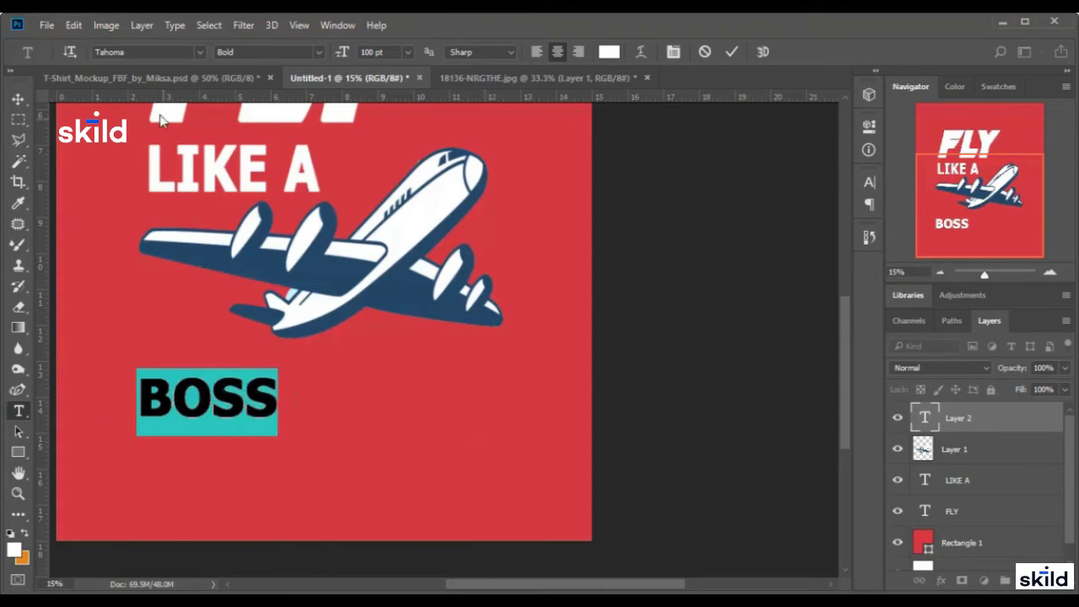
{"action": "left_click", "coordinate": [200, 52]}
{"action": "left_click", "coordinate": [168, 118]}
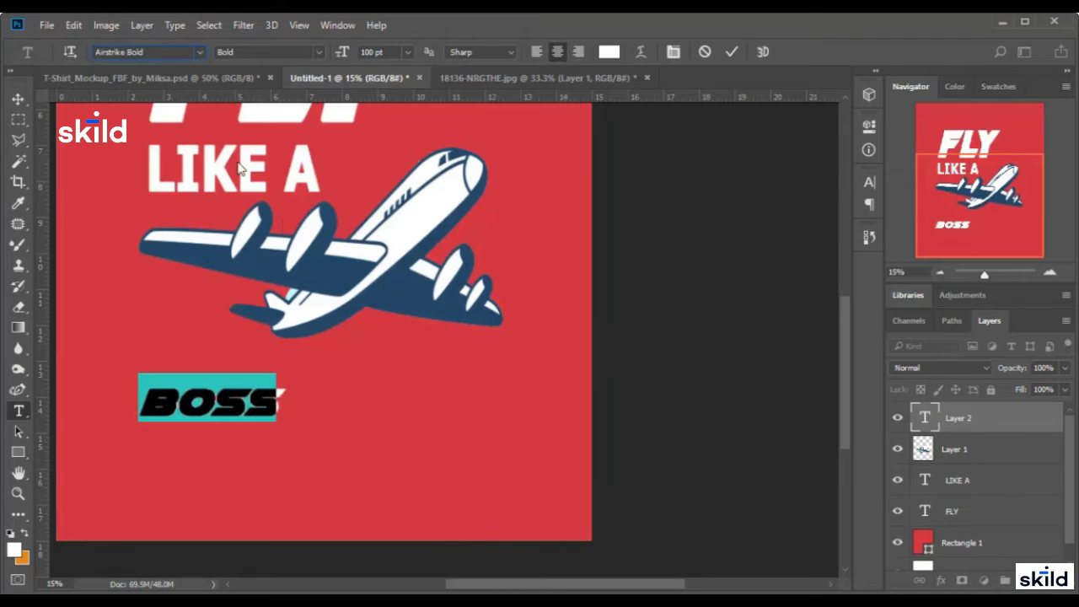
- Stretch BOSS to about 260% width and 481% height and move it under the airplane
{"action": "left_click", "coordinate": [18, 98]}
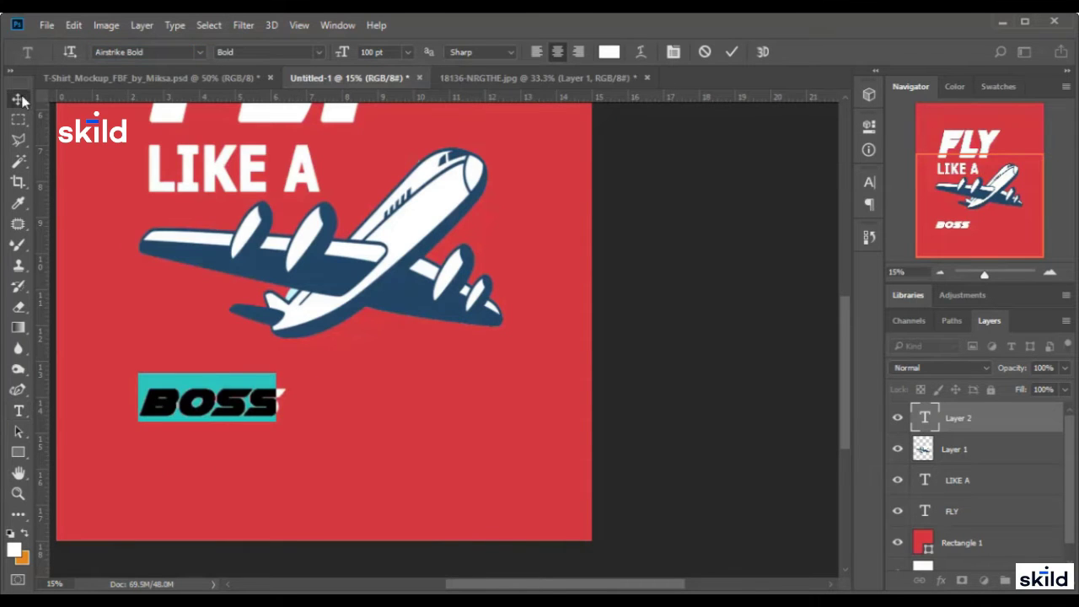
{"action": "left_click_drag", "start_coordinate": [287, 416], "coordinate": [385, 513]}
{"action": "left_click_drag", "start_coordinate": [390, 384], "coordinate": [509, 299]}
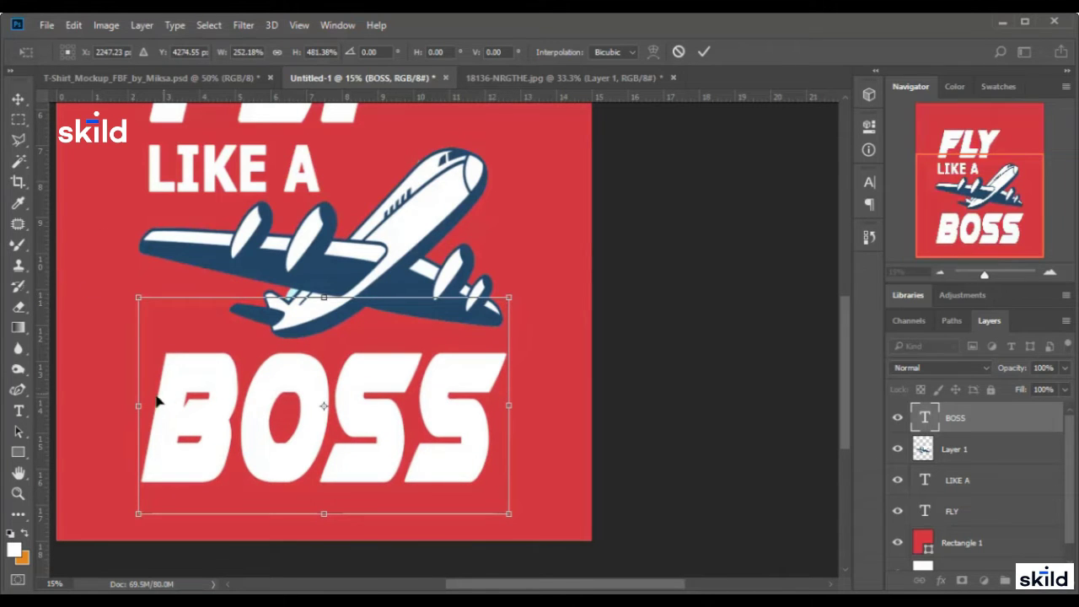
{"action": "left_click_drag", "start_coordinate": [139, 403], "coordinate": [127, 403]}
{"action": "left_click_drag", "start_coordinate": [369, 365], "coordinate": [354, 347]}
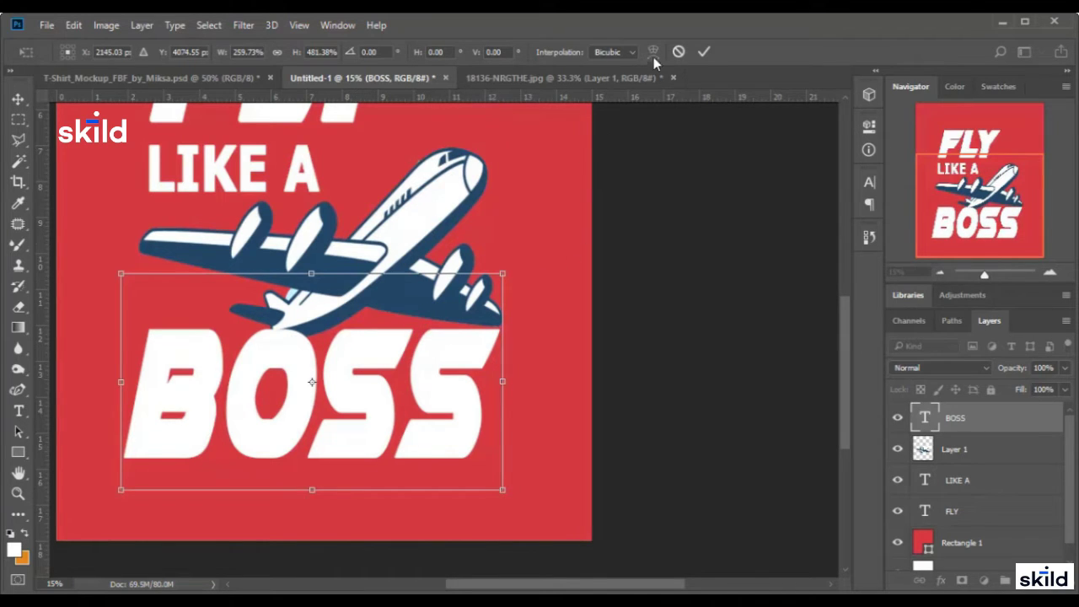
- Commit the stretched BOSS lettering and reselect the BOSS layer
{"action": "left_click", "coordinate": [703, 52]}
{"action": "scroll", "coordinate": [288, 376], "scroll_direction": "up", "scroll_amount": 1}
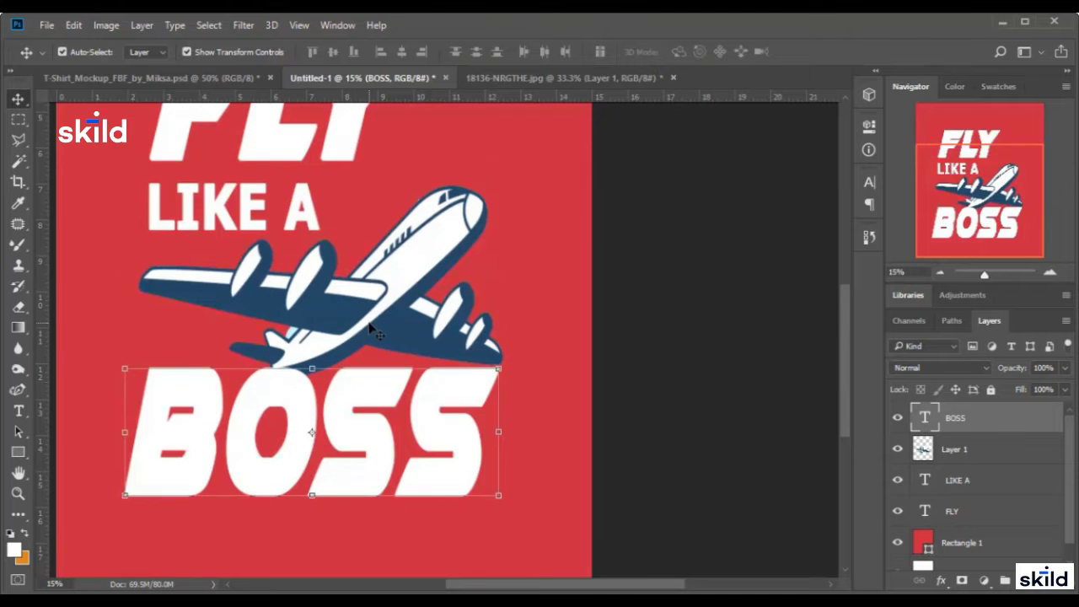
{"action": "left_click", "coordinate": [698, 332]}
{"action": "scroll", "coordinate": [362, 456], "scroll_direction": "up", "scroll_amount": 3}
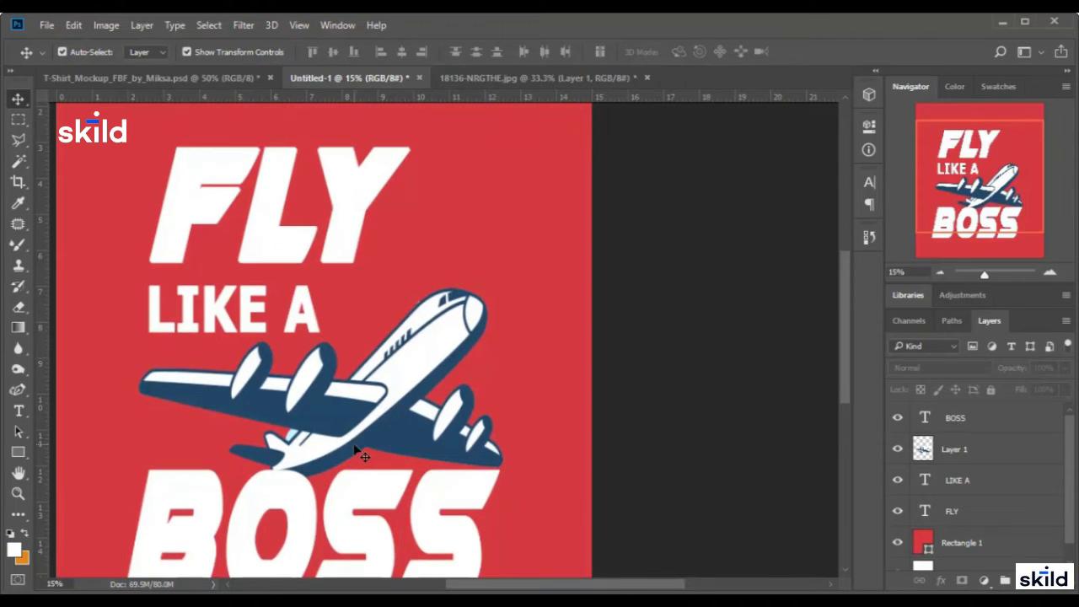
{"action": "scroll", "coordinate": [360, 456], "scroll_direction": "down", "scroll_amount": 3}
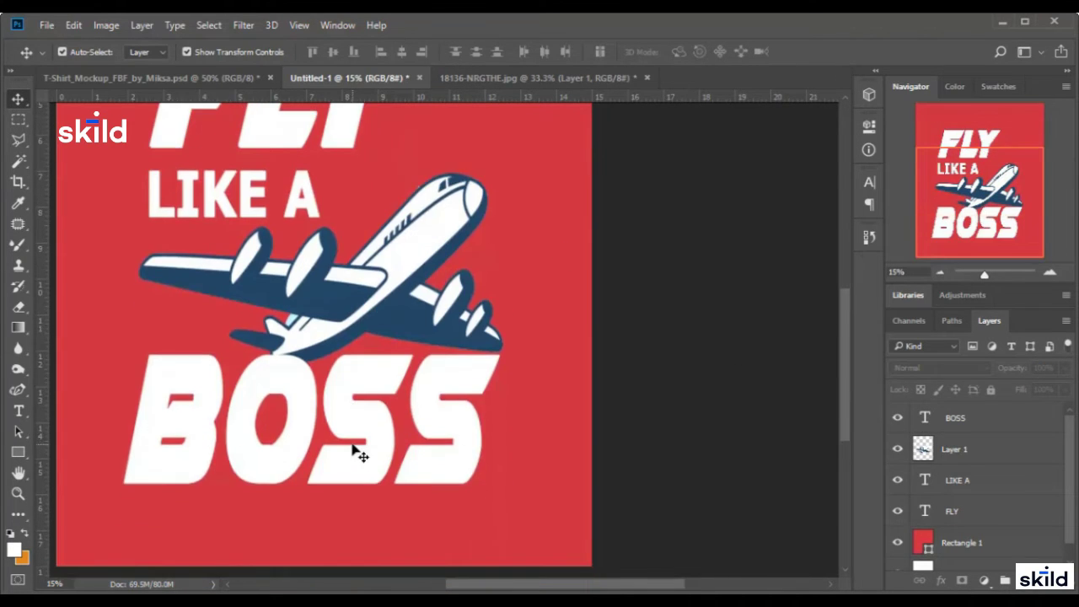
{"action": "left_click_drag", "start_coordinate": [538, 591], "coordinate": [496, 592]}
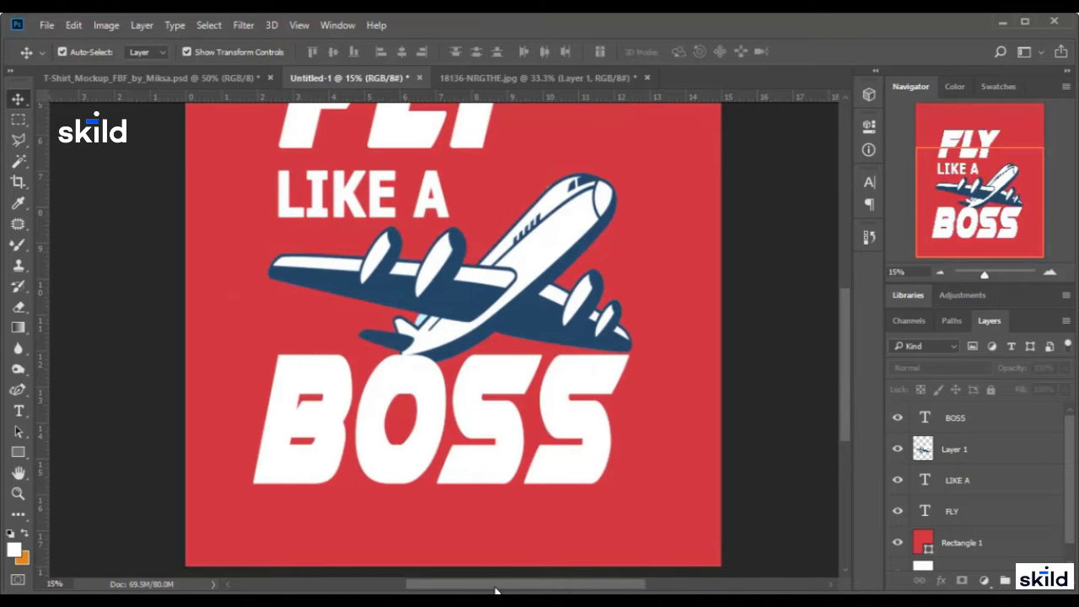
{"action": "scroll", "coordinate": [594, 461], "scroll_direction": "up", "scroll_amount": 1}
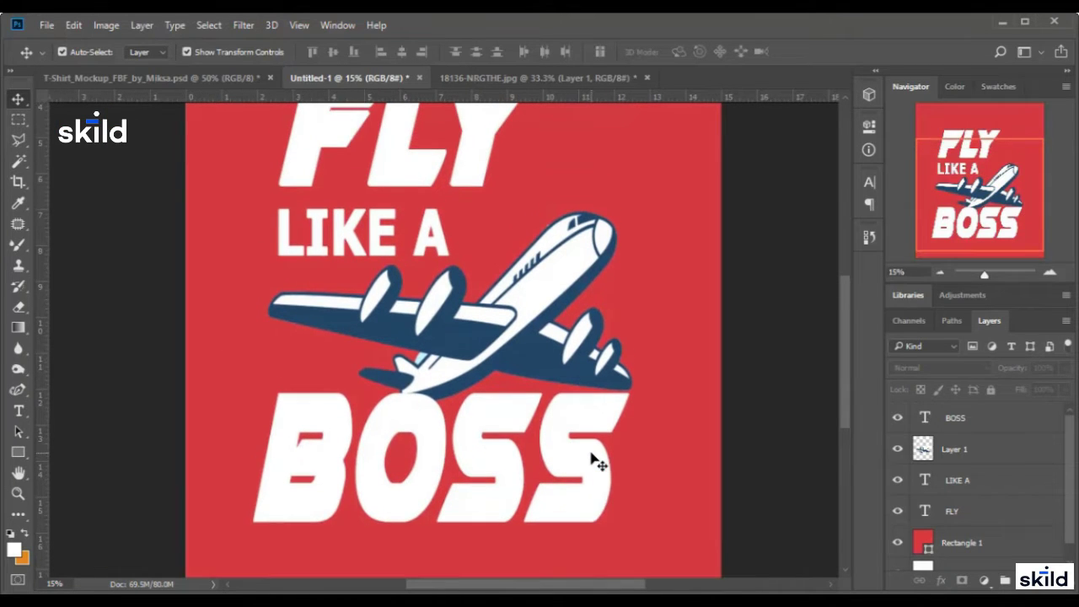
{"action": "scroll", "coordinate": [592, 460], "scroll_direction": "up", "scroll_amount": 3}
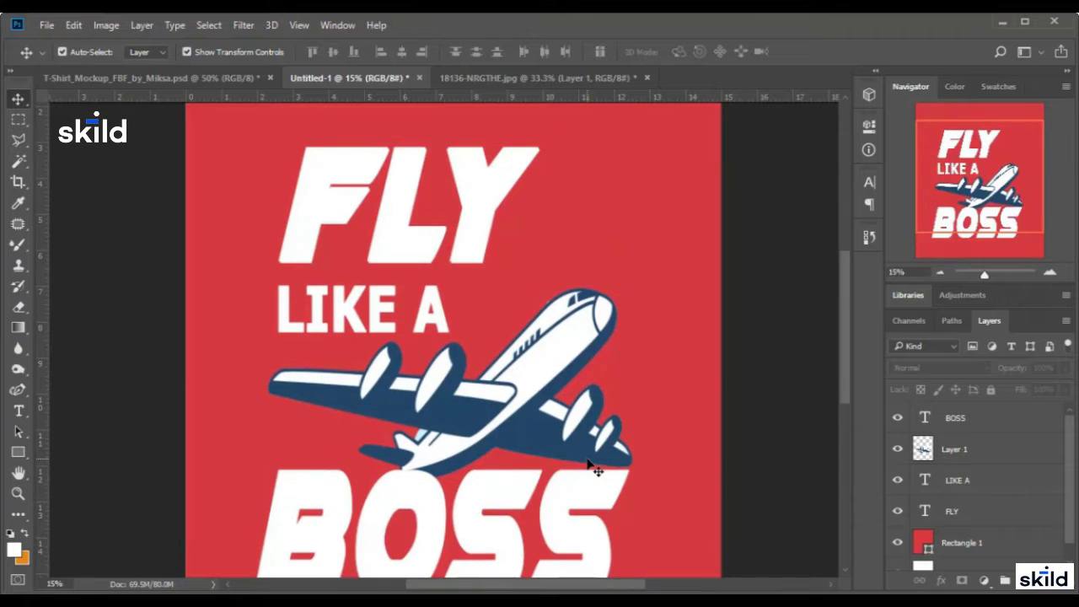
{"action": "scroll", "coordinate": [591, 307], "scroll_direction": "up", "scroll_amount": 1}
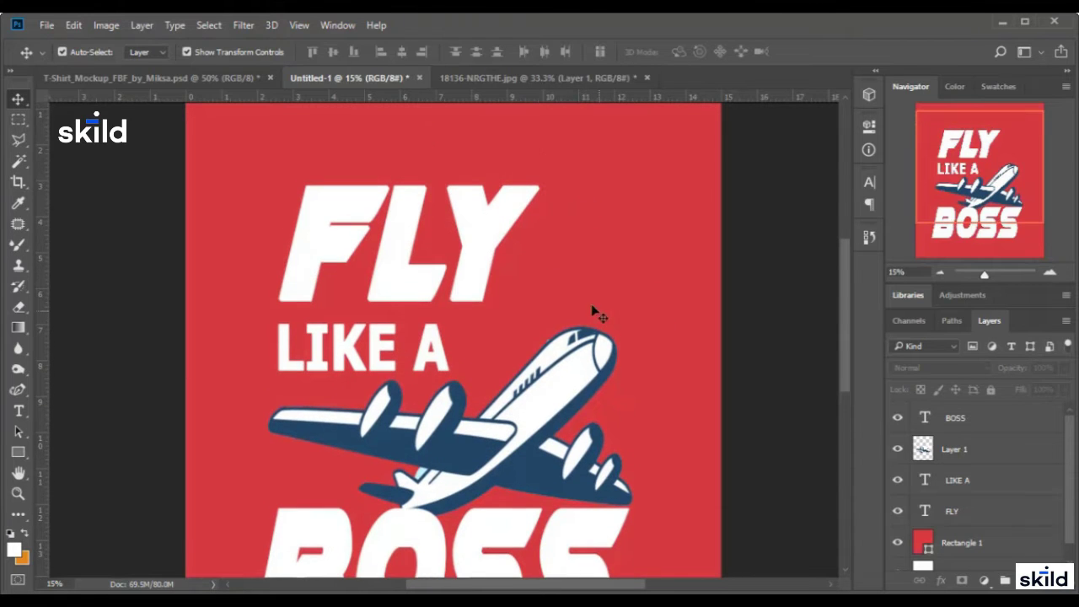
{"action": "left_click", "coordinate": [1019, 414]}
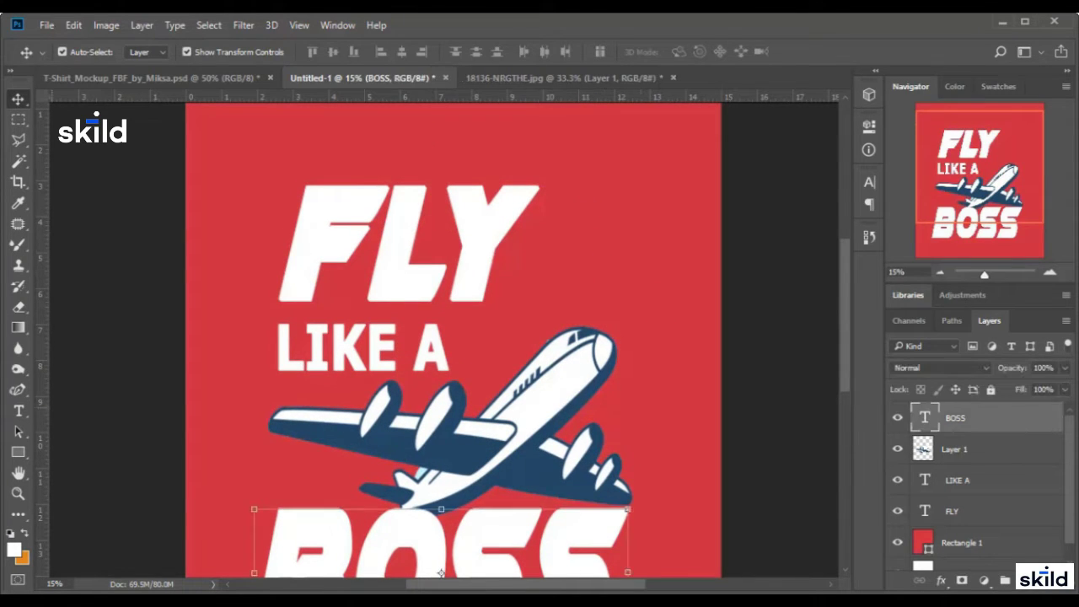
{"action": "left_click_drag", "start_coordinate": [18, 390], "coordinate": [80, 393]}
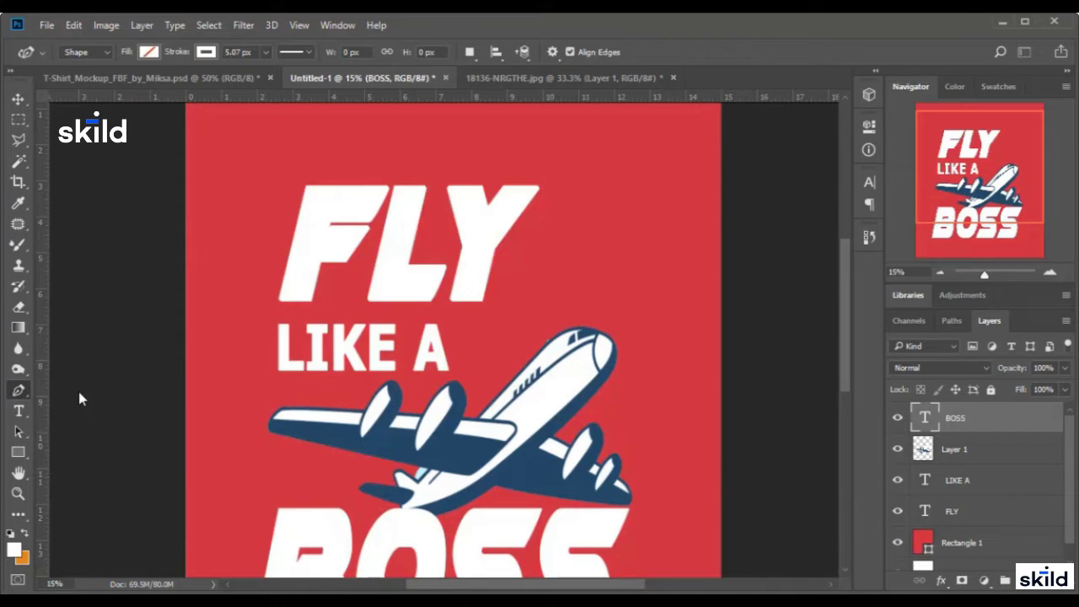
- Draw a closed crescent path right of FLY with the Pen and fill it white
{"action": "left_click", "coordinate": [578, 187]}
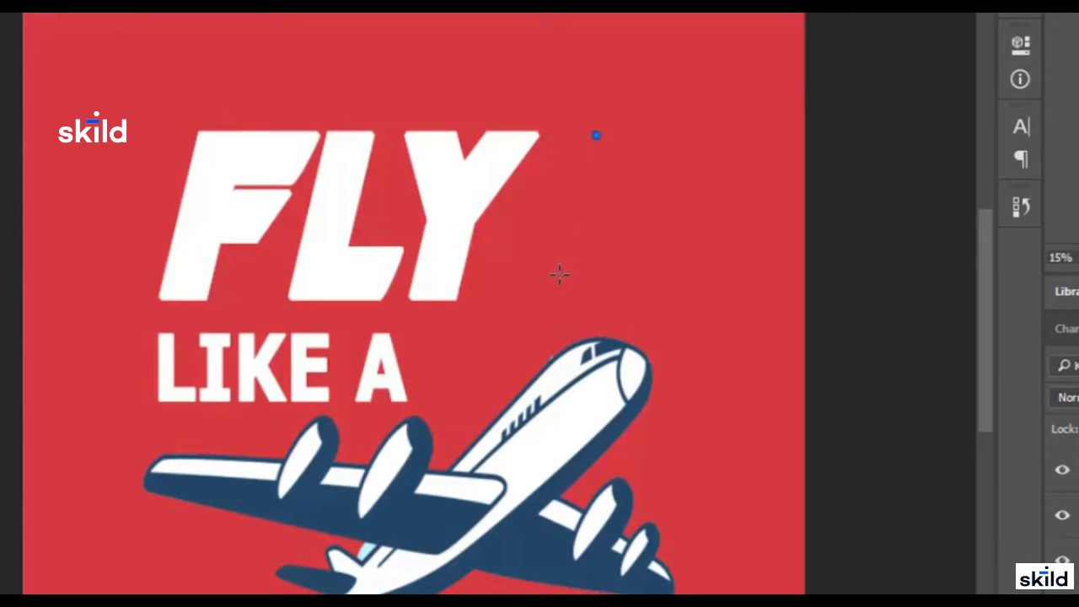
{"action": "left_click_drag", "start_coordinate": [570, 309], "coordinate": [604, 338]}
{"action": "left_click_drag", "start_coordinate": [758, 221], "coordinate": [758, 218]}
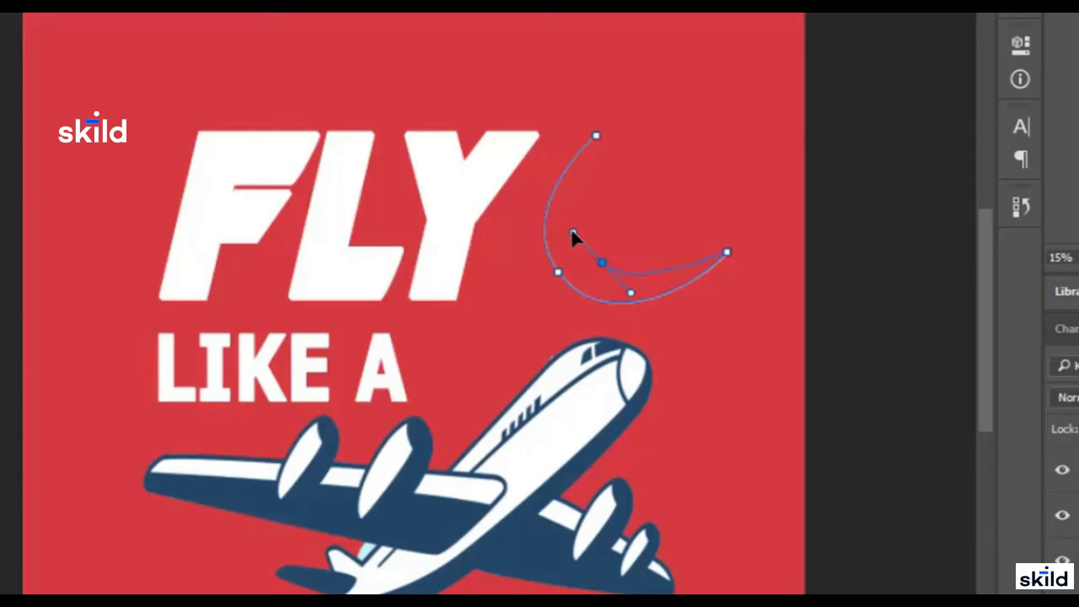
{"action": "left_click_drag", "start_coordinate": [570, 231], "coordinate": [572, 232]}
{"action": "left_click", "coordinate": [596, 137]}
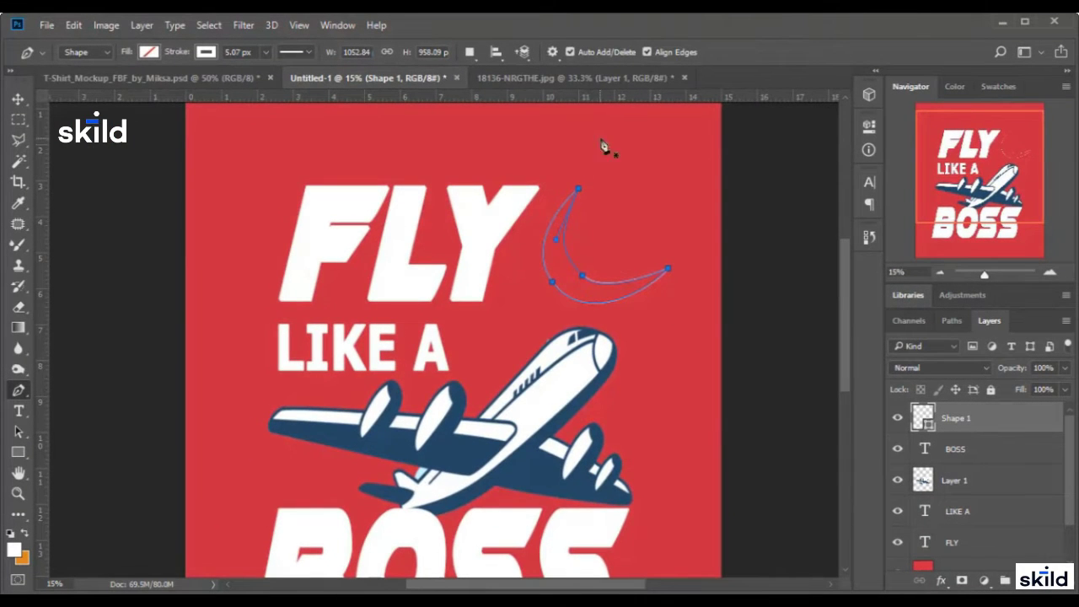
{"action": "left_click", "coordinate": [149, 52]}
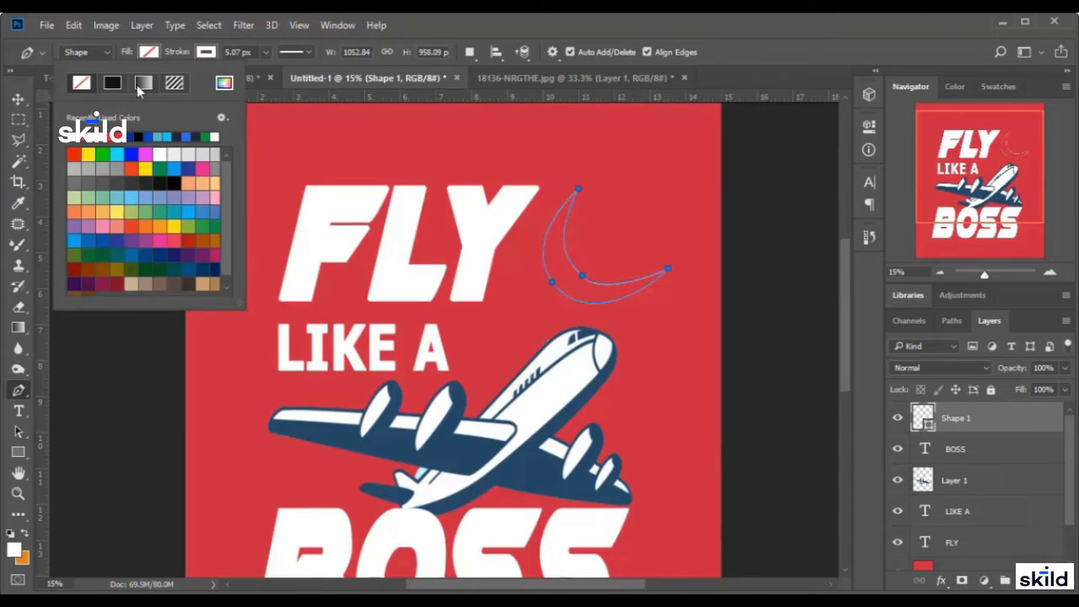
{"action": "left_click", "coordinate": [113, 86]}
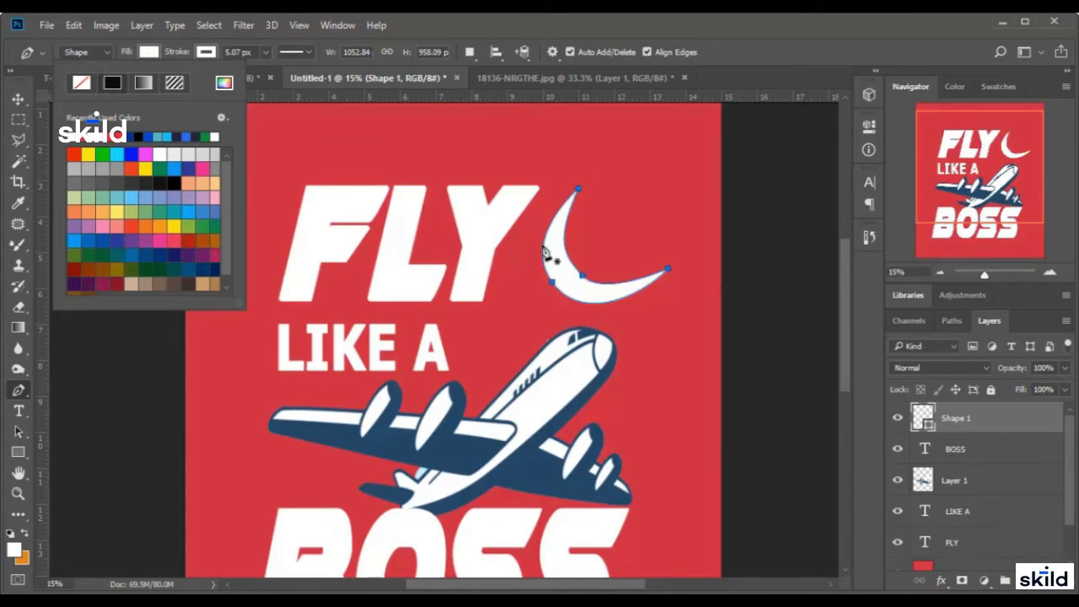
{"action": "left_click", "coordinate": [203, 52]}
- Zoom to 100% and pull the crescent's inner curve with the Curvature Pen to thin it
{"action": "left_click", "coordinate": [18, 100]}
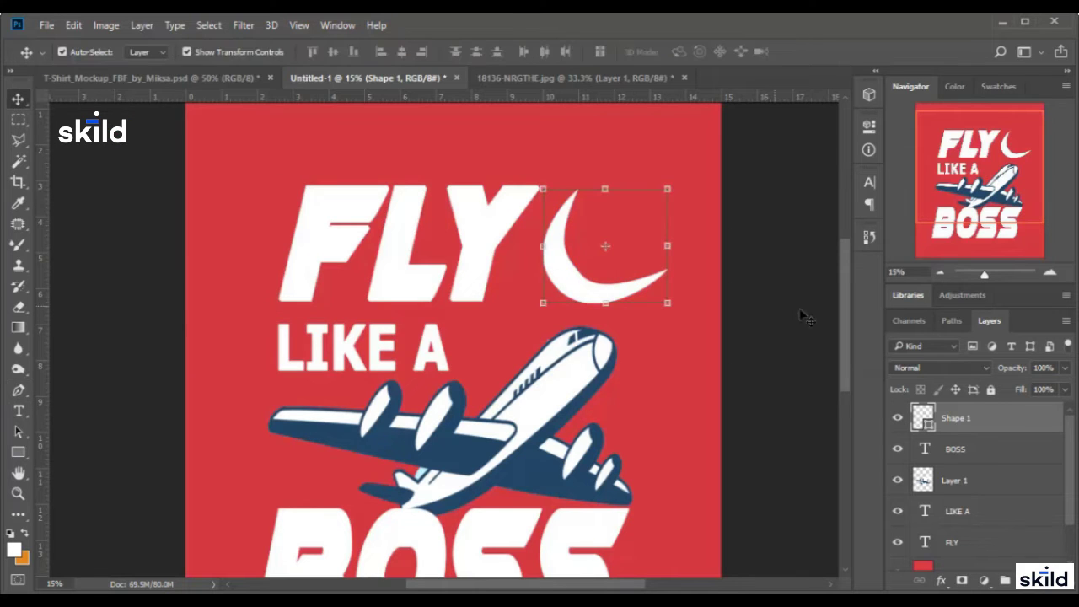
{"action": "left_click_drag", "start_coordinate": [977, 282], "coordinate": [992, 280]}
{"action": "left_click", "coordinate": [1022, 147]}
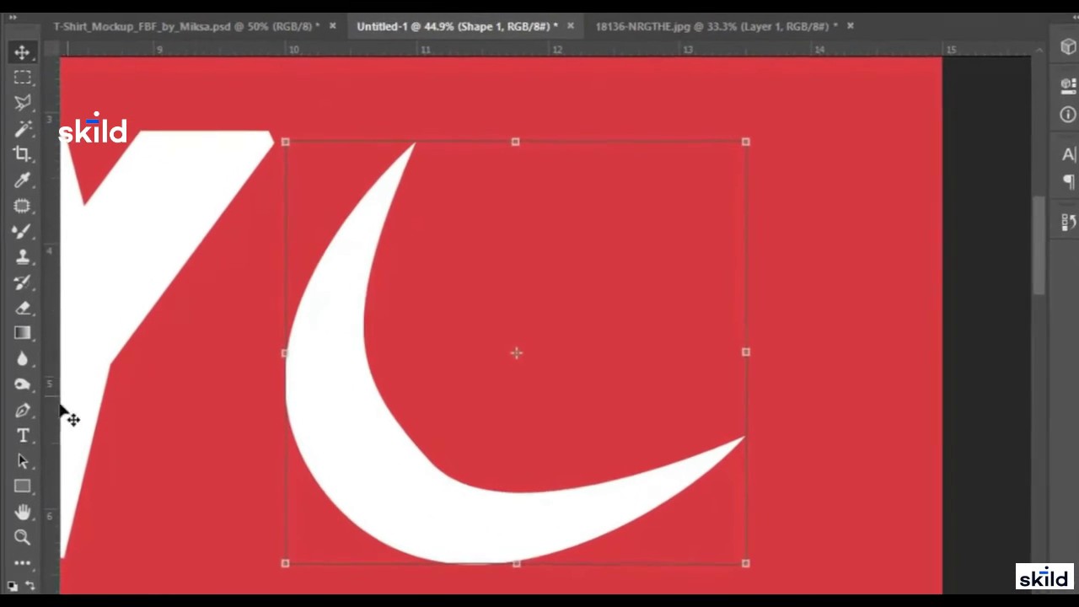
{"action": "left_click", "coordinate": [19, 390]}
{"action": "right_click", "coordinate": [23, 416]}
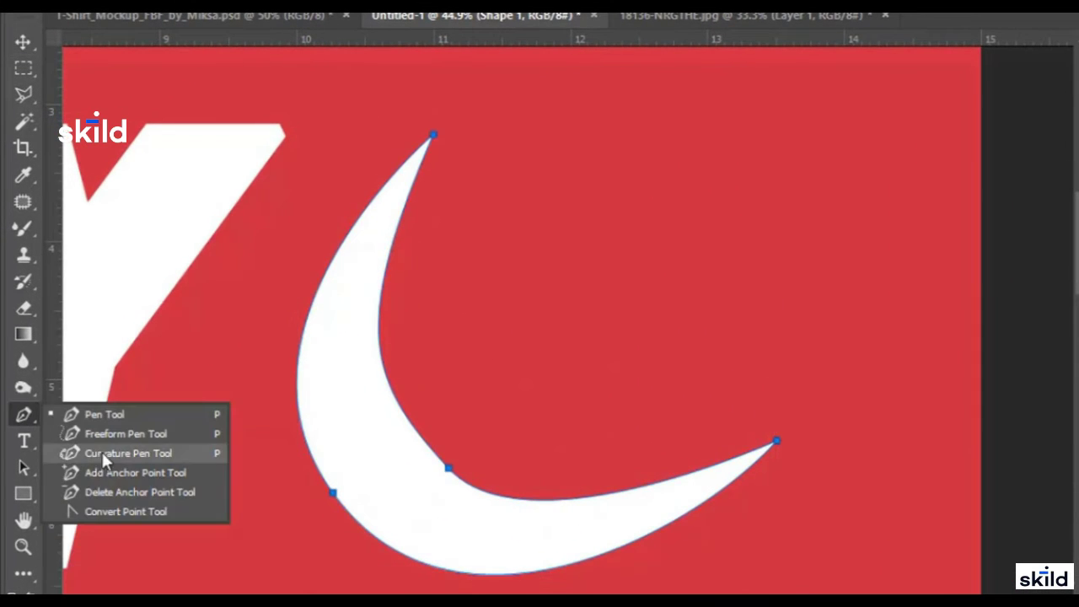
{"action": "left_click", "coordinate": [105, 456]}
{"action": "scroll", "coordinate": [462, 458], "scroll_direction": "down", "scroll_amount": 3}
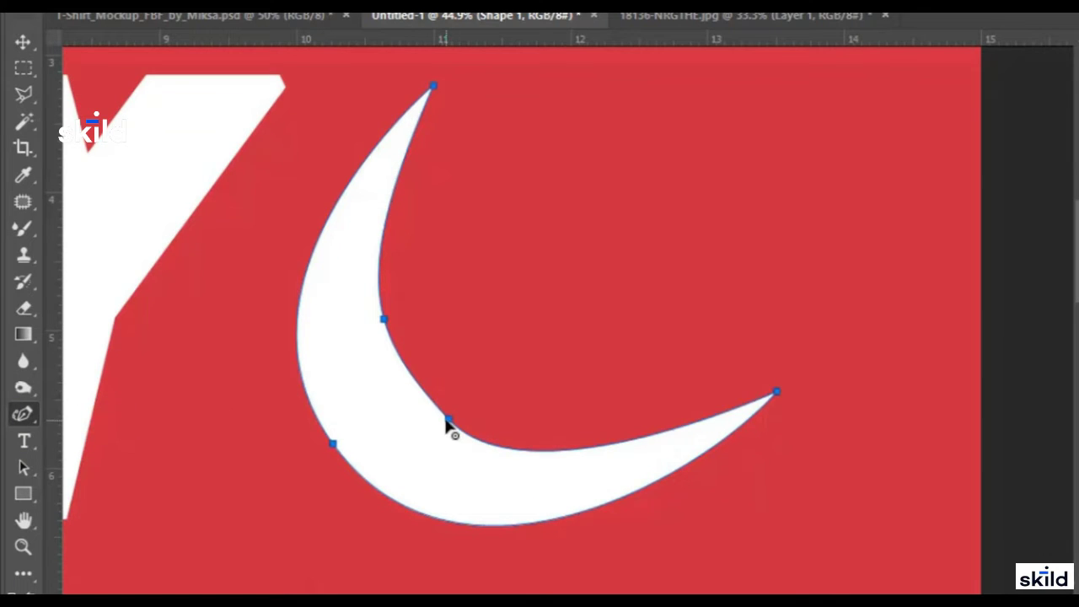
{"action": "left_click_drag", "start_coordinate": [447, 420], "coordinate": [431, 424]}
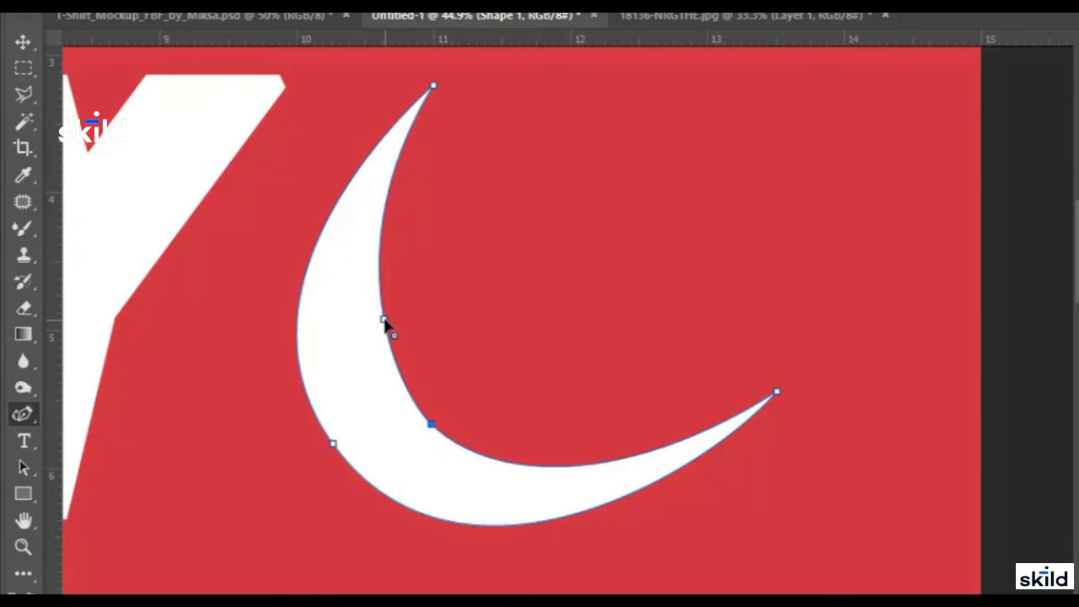
{"action": "left_click_drag", "start_coordinate": [383, 321], "coordinate": [367, 327]}
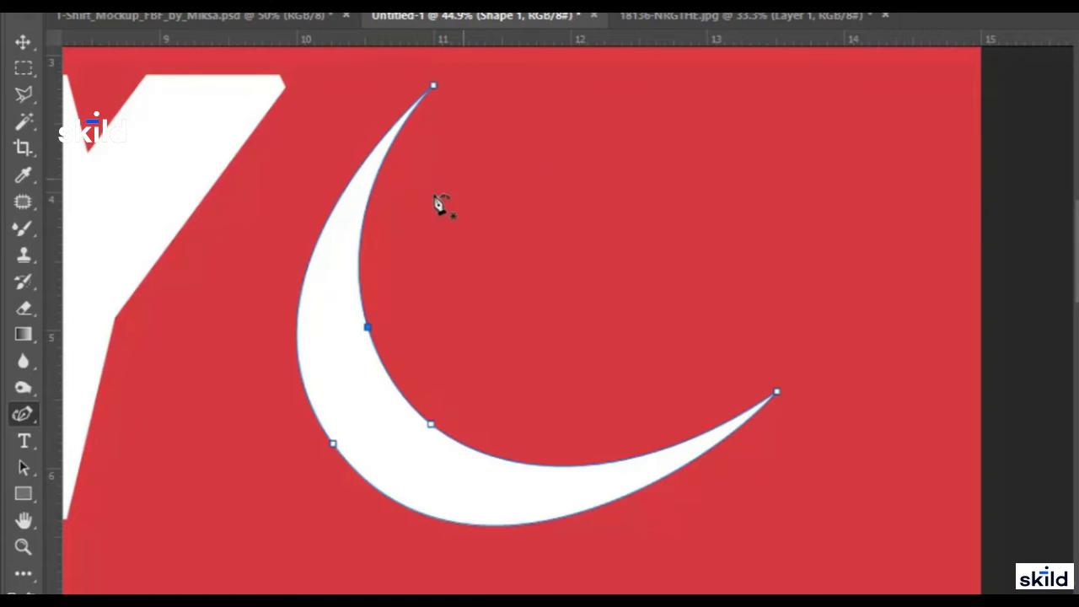
- Add anchors and move the top tip to smooth the crescent's curves, then zoom out
{"action": "scroll", "coordinate": [445, 185], "scroll_direction": "up", "scroll_amount": 2}
{"action": "left_click_drag", "start_coordinate": [434, 133], "coordinate": [447, 133]}
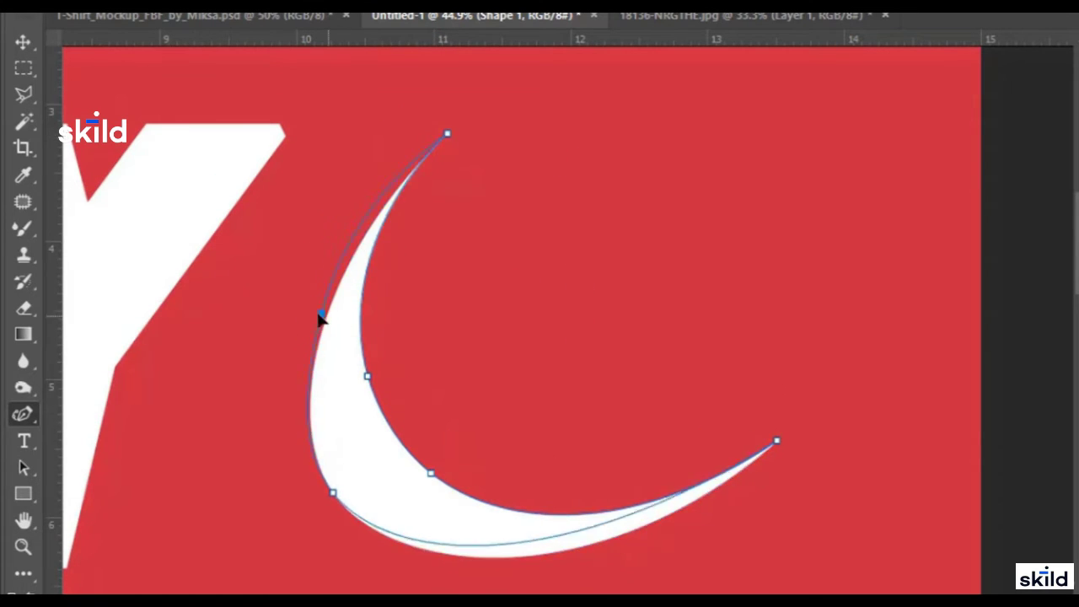
{"action": "left_click", "coordinate": [304, 308]}
{"action": "left_click_drag", "start_coordinate": [334, 494], "coordinate": [348, 493]}
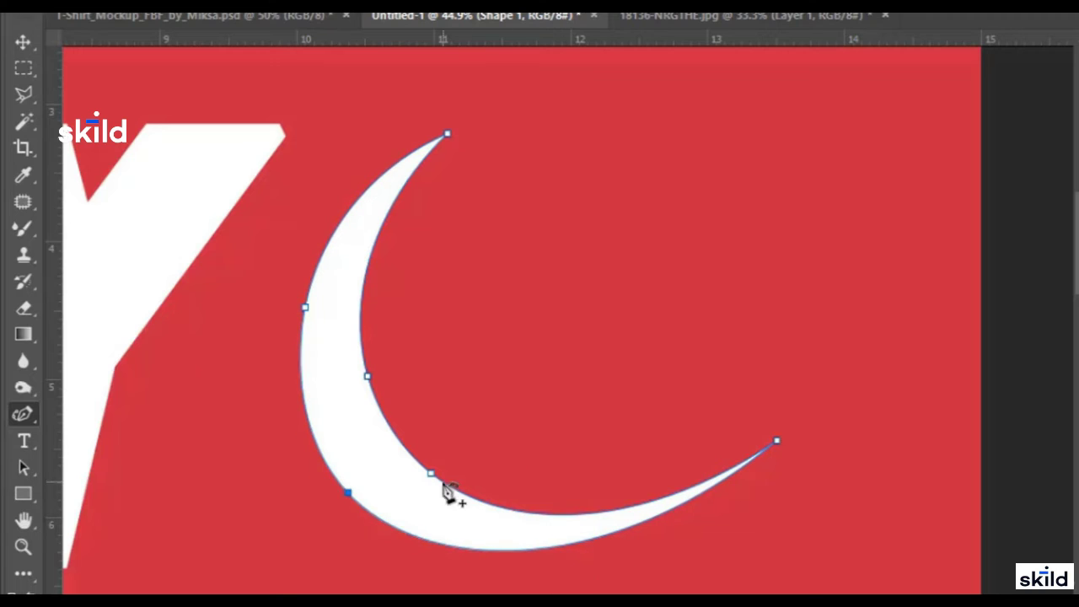
{"action": "left_click_drag", "start_coordinate": [558, 512], "coordinate": [552, 500]}
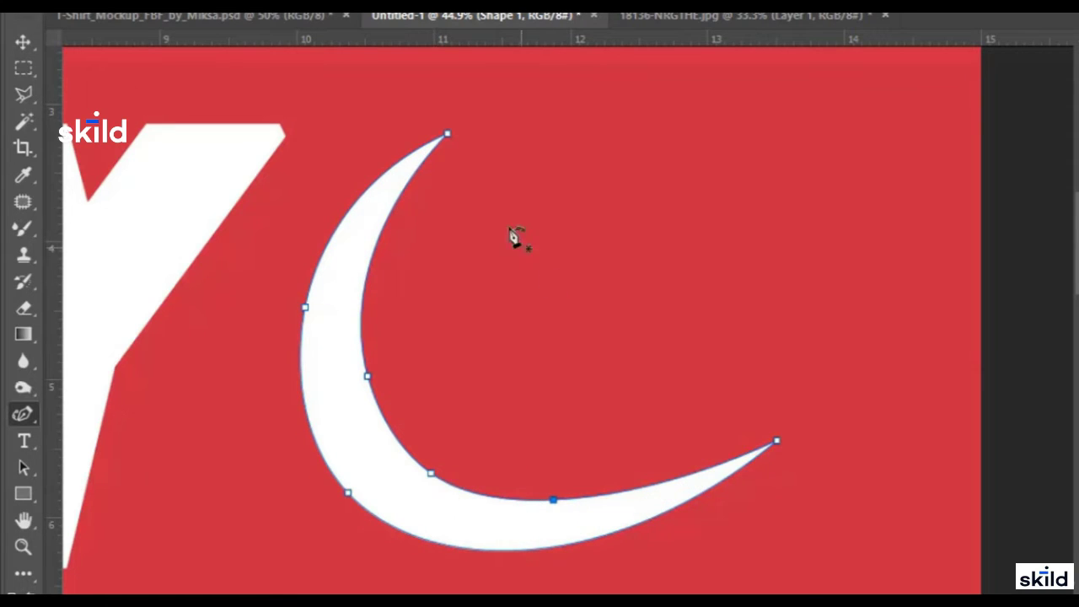
{"action": "left_click_drag", "start_coordinate": [447, 133], "coordinate": [473, 124]}
{"action": "left_click", "coordinate": [363, 377]}
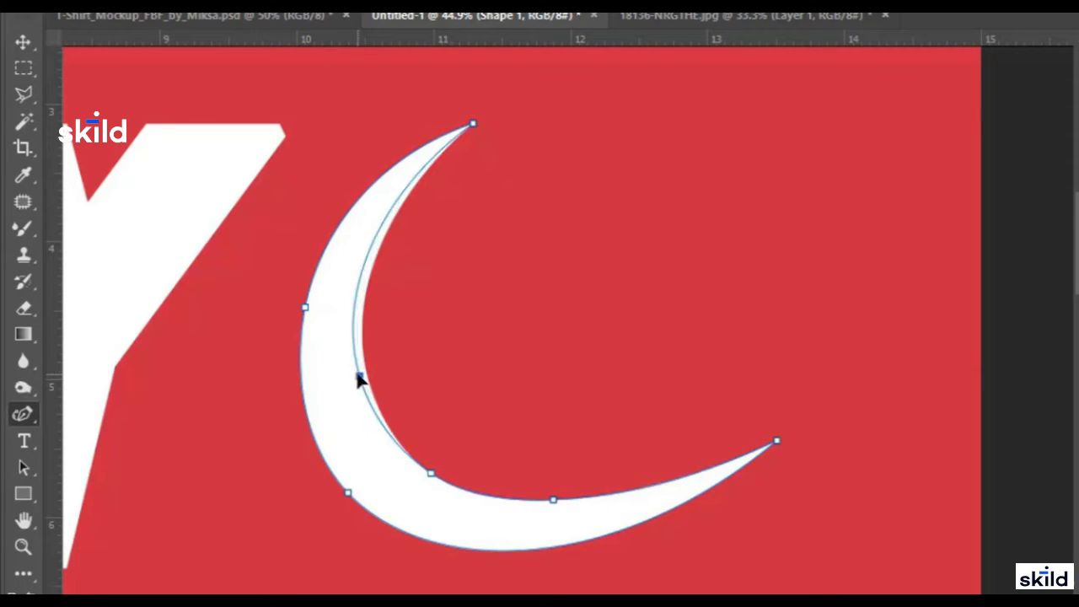
{"action": "left_click_drag", "start_coordinate": [431, 475], "coordinate": [426, 477]}
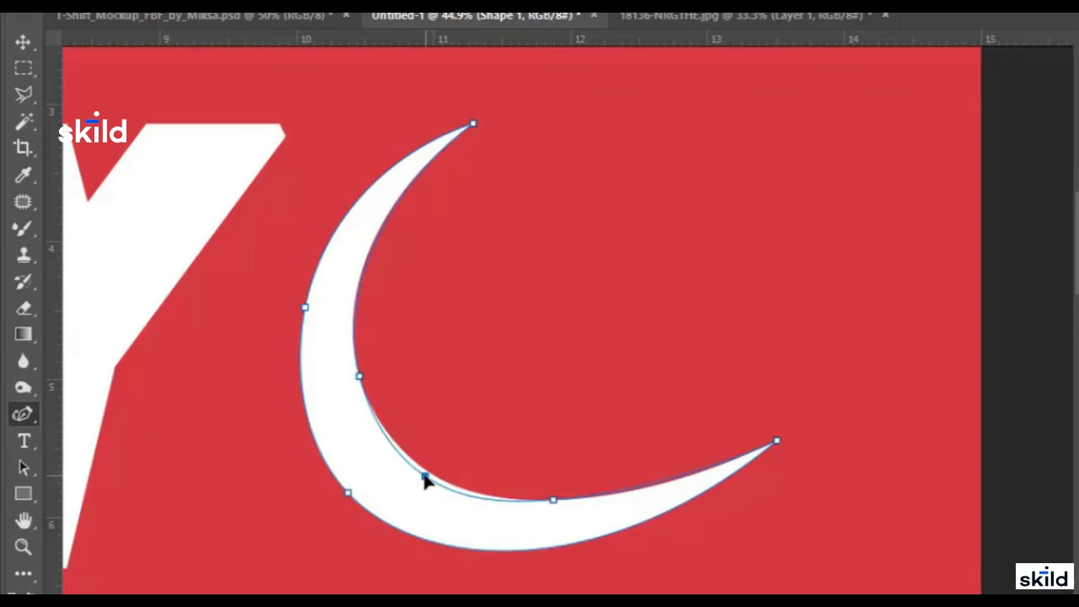
{"action": "left_click_drag", "start_coordinate": [557, 504], "coordinate": [558, 509]}
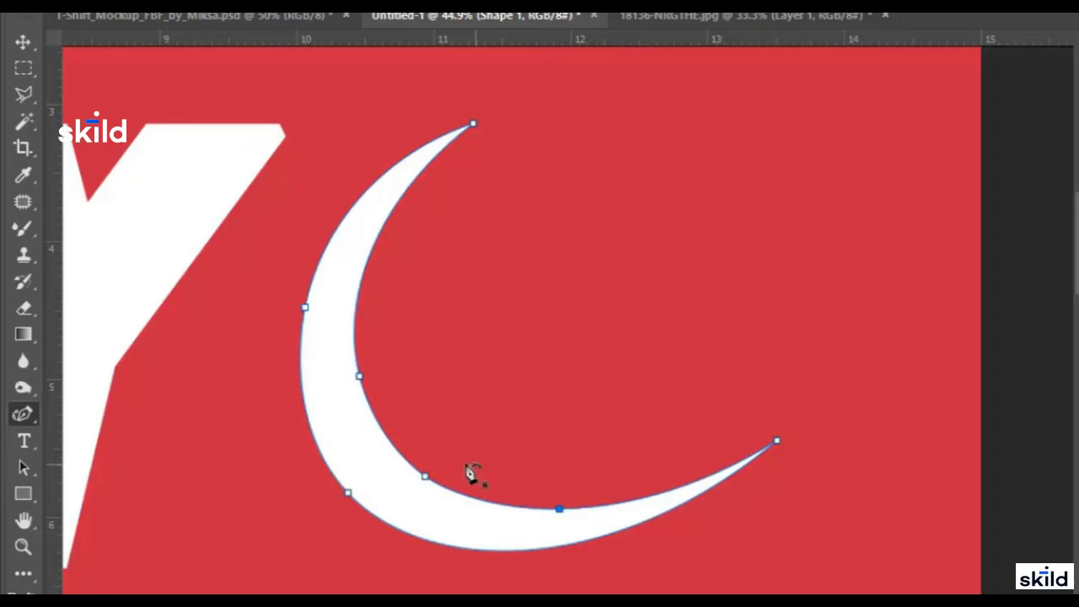
{"action": "left_click", "coordinate": [424, 477], "text": "ctrl"}
{"action": "key", "text": "ctrl+minus"}
{"action": "key", "text": "ctrl+minus"}
{"action": "key", "text": "ctrl+minus"}
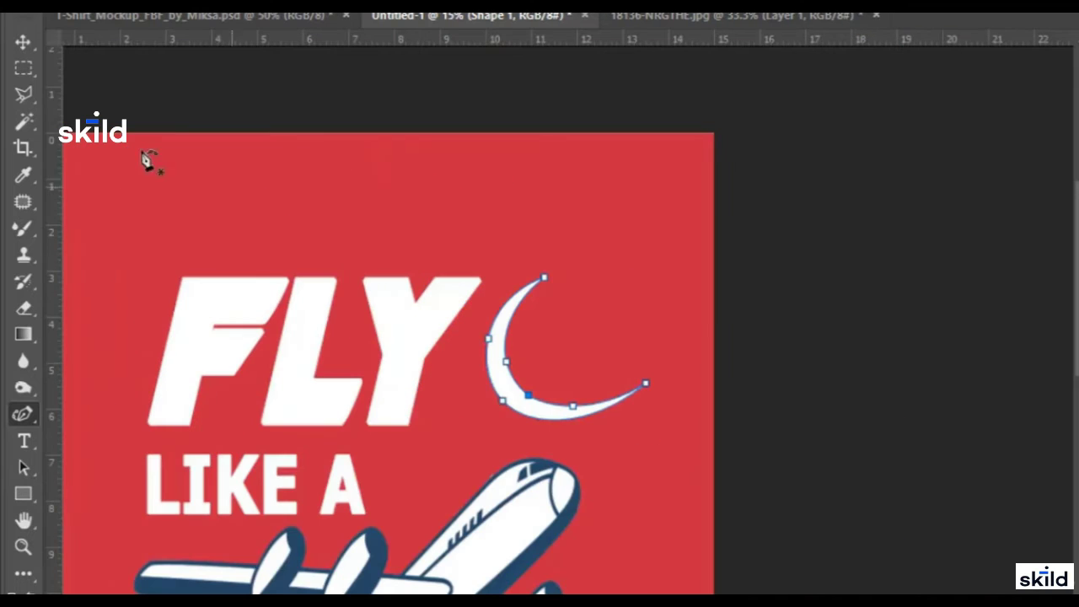
- Deselect the crescent and select the red background Rectangle 1 layer
{"action": "key", "text": "v"}
{"action": "left_click", "coordinate": [739, 424]}
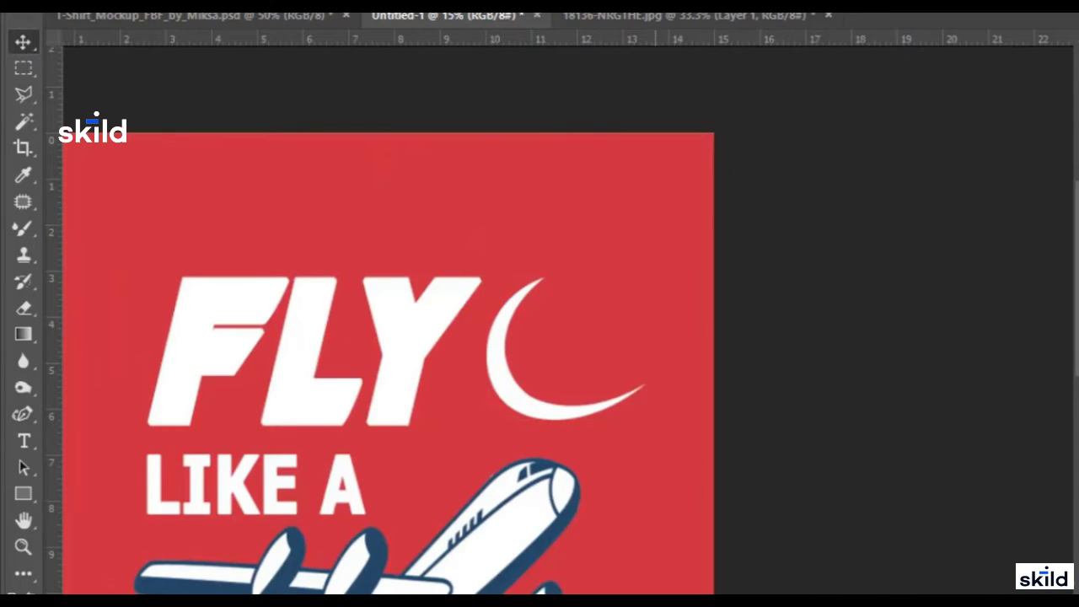
{"action": "scroll", "coordinate": [600, 386], "scroll_direction": "left", "scroll_amount": 3}
{"action": "scroll", "coordinate": [600, 387], "scroll_direction": "down", "scroll_amount": 4}
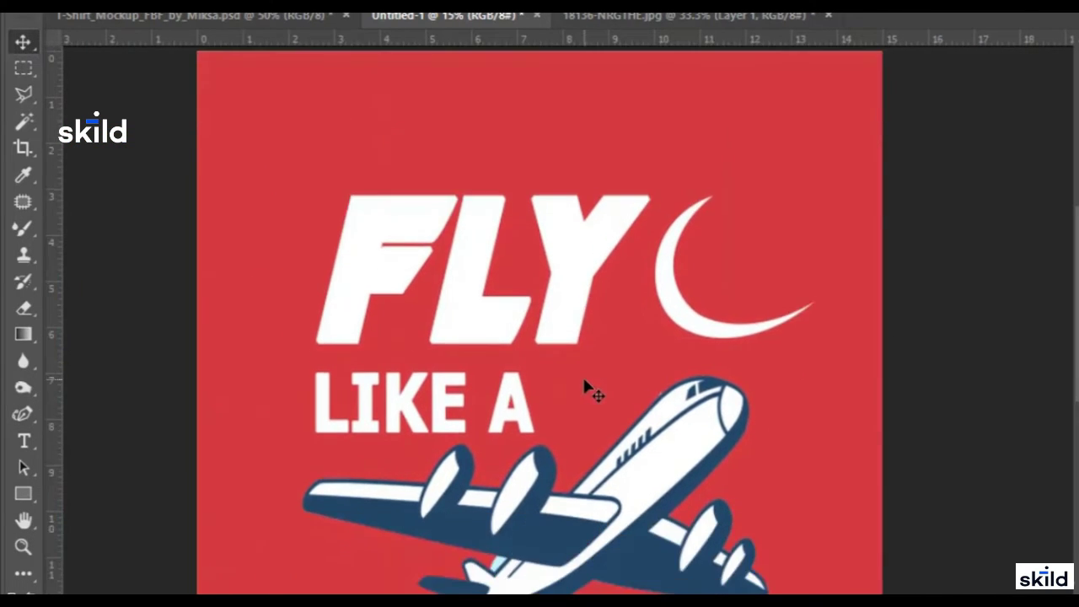
{"action": "scroll", "coordinate": [584, 385], "scroll_direction": "down", "scroll_amount": 6}
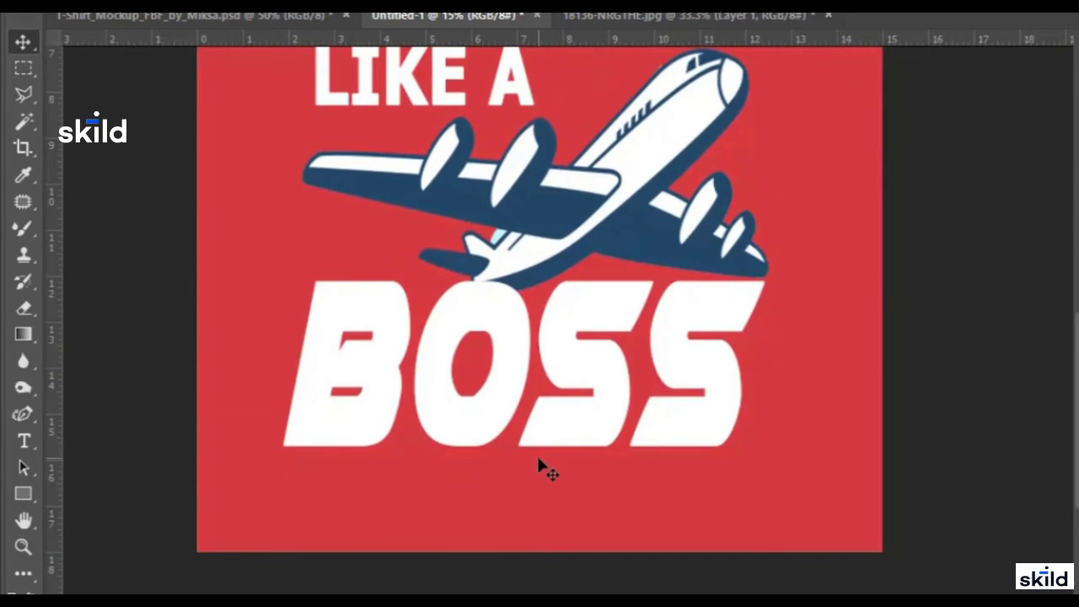
{"action": "scroll", "coordinate": [540, 464], "scroll_direction": "up", "scroll_amount": 4}
{"action": "scroll", "coordinate": [540, 463], "scroll_direction": "up", "scroll_amount": 2}
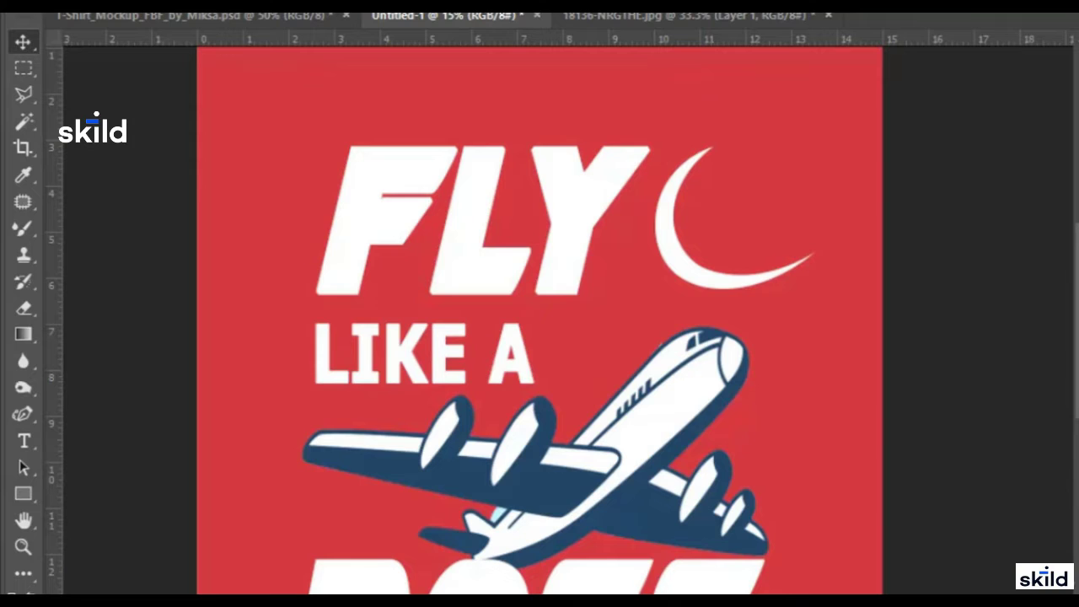
{"action": "left_click", "coordinate": [657, 241]}
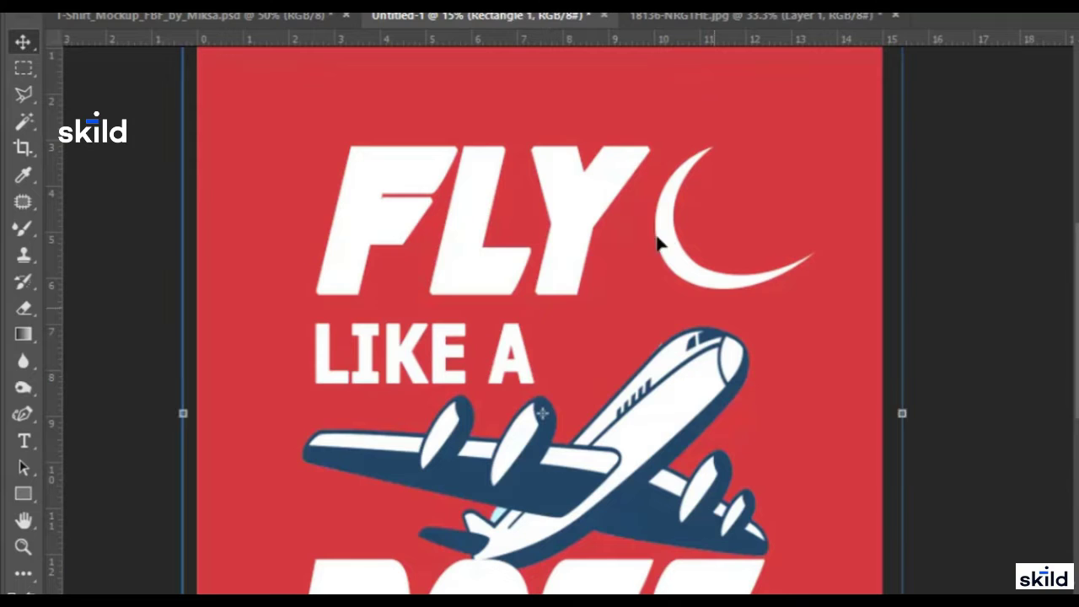
- Switch to the Custom Shape Tool and browse the Shape picker library
{"action": "right_click", "coordinate": [25, 499]}
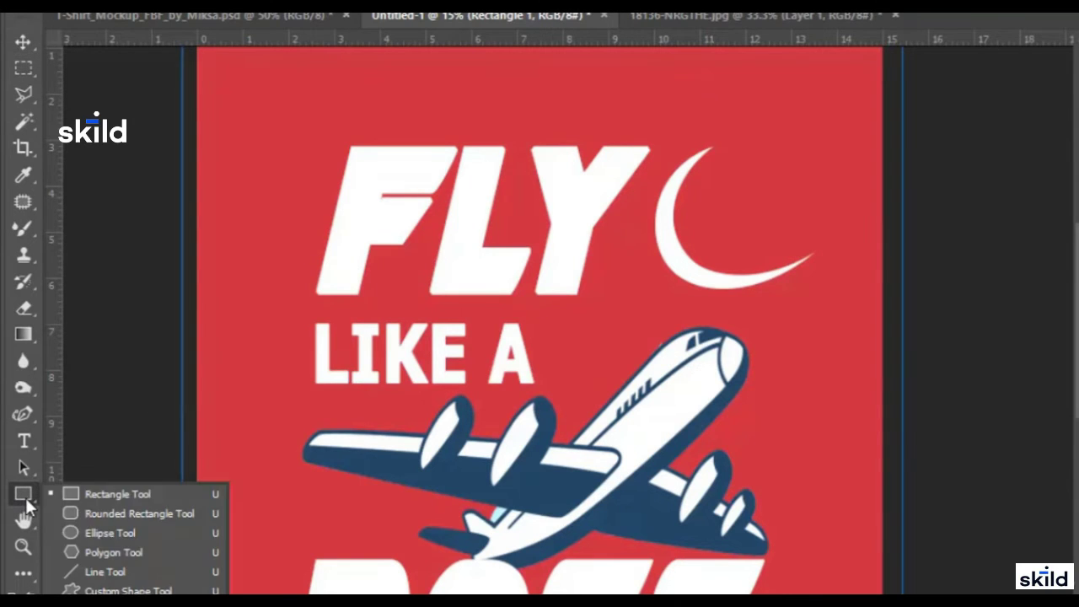
{"action": "left_click", "coordinate": [118, 587]}
{"action": "left_click", "coordinate": [666, 7]}
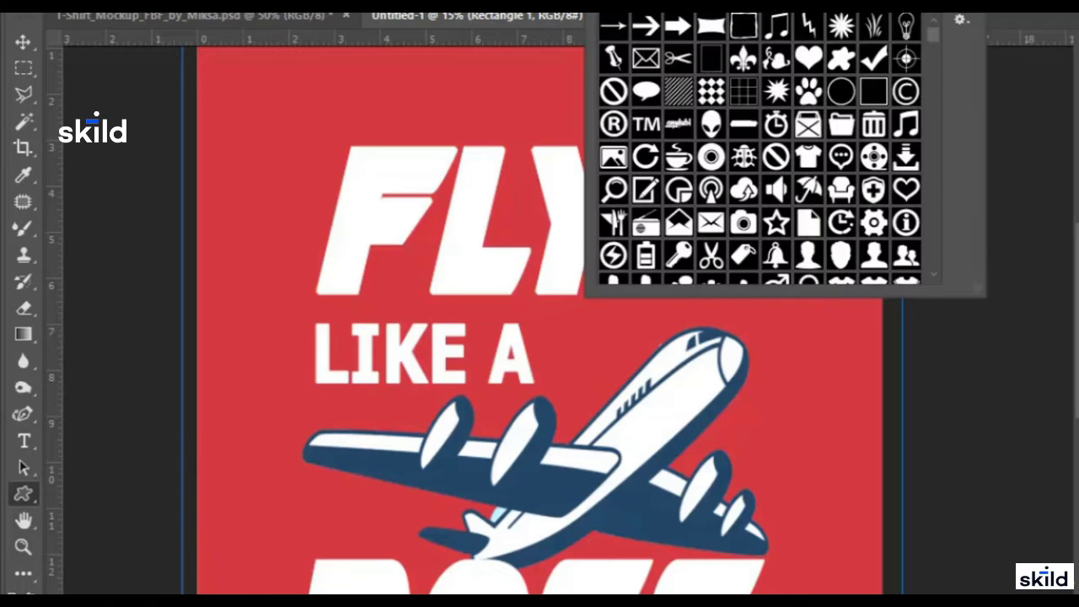
{"action": "left_click_drag", "start_coordinate": [932, 34], "coordinate": [932, 268]}
{"action": "scroll", "coordinate": [792, 190], "scroll_direction": "up", "scroll_amount": 3}
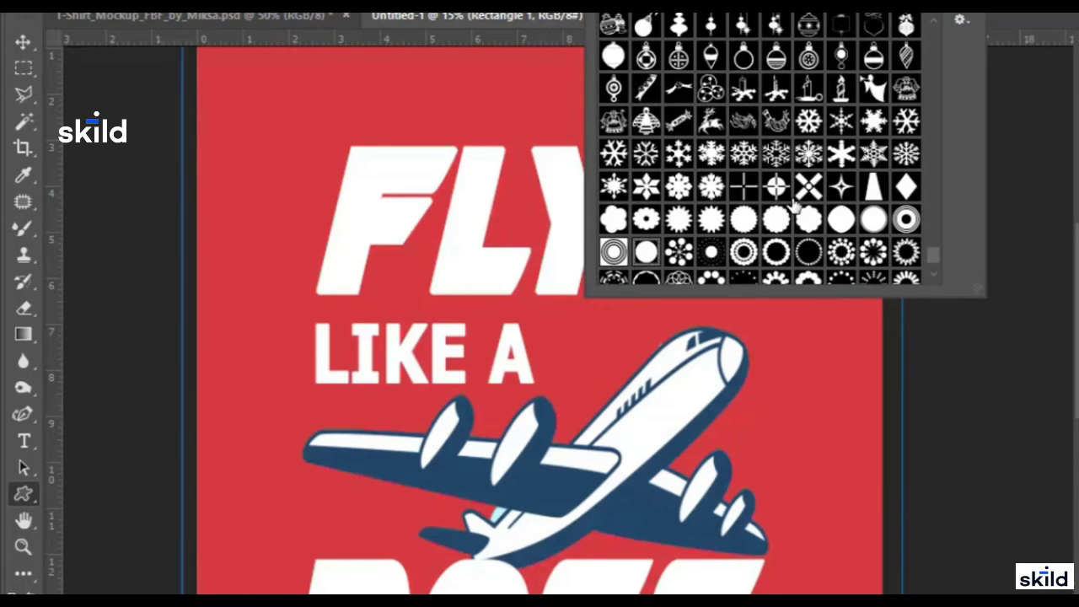
{"action": "scroll", "coordinate": [797, 206], "scroll_direction": "up", "scroll_amount": 6}
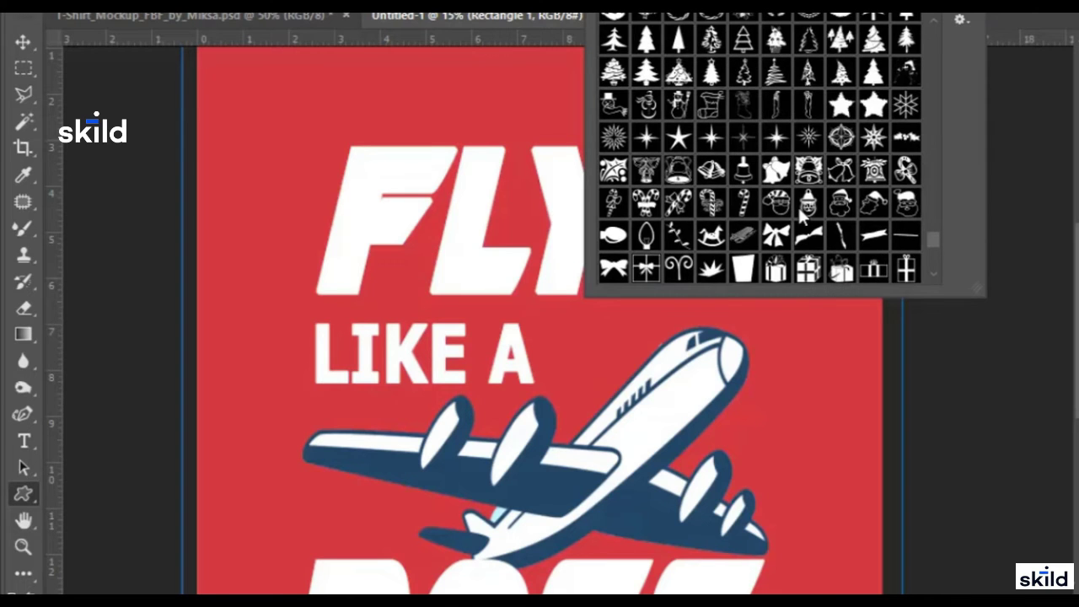
{"action": "scroll", "coordinate": [798, 206], "scroll_direction": "up", "scroll_amount": 6}
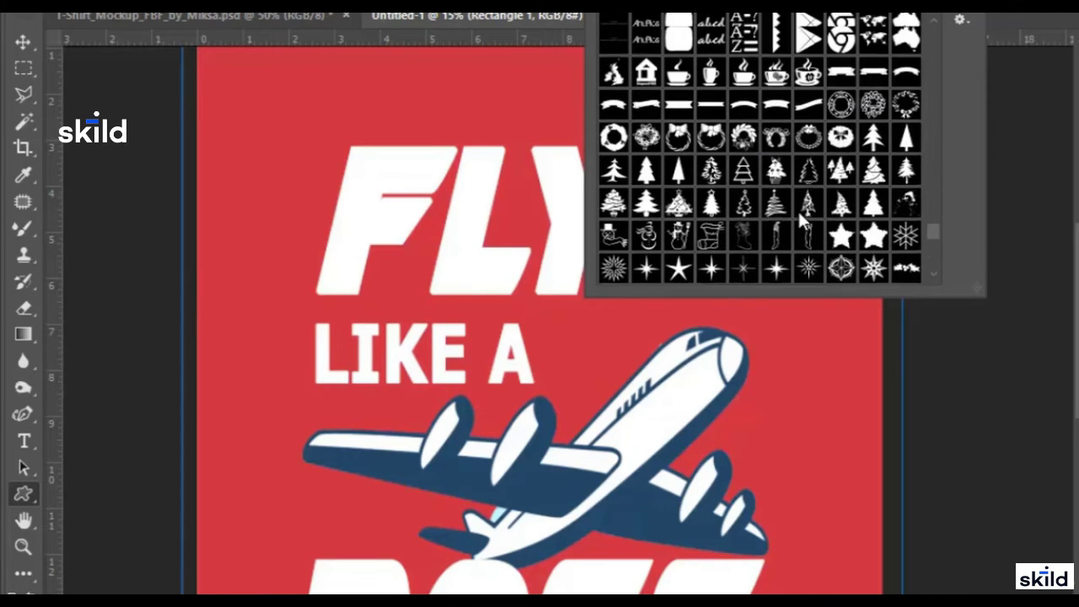
{"action": "scroll", "coordinate": [798, 212], "scroll_direction": "up", "scroll_amount": 2}
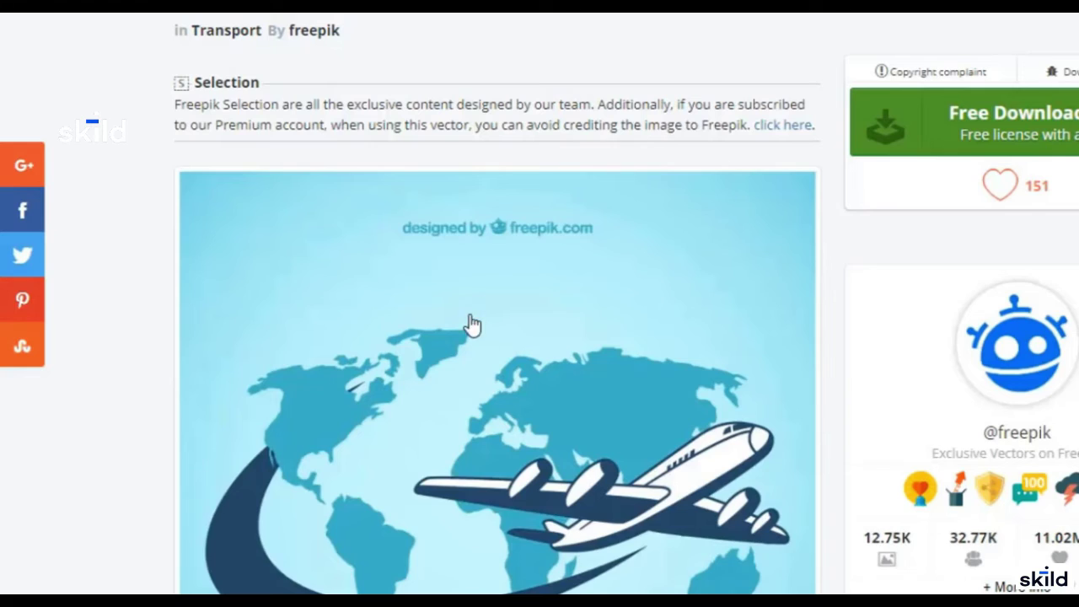
{"action": "scroll", "coordinate": [466, 325], "scroll_direction": "up", "scroll_amount": 2}
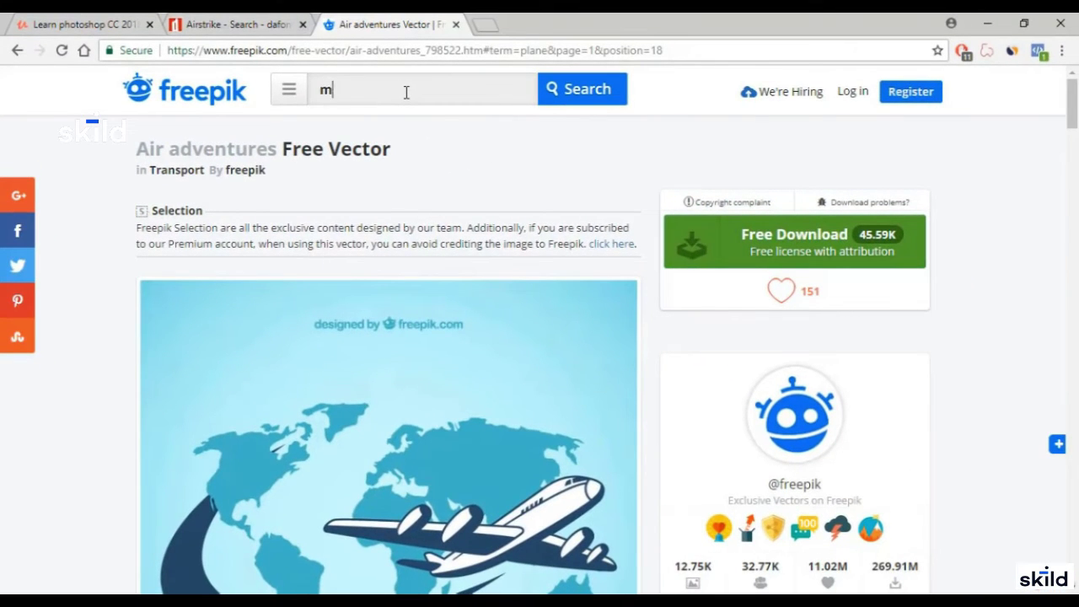
- Search Freepik for 'maps' and view the Grey world map free vector page
{"action": "key", "text": "Return"}
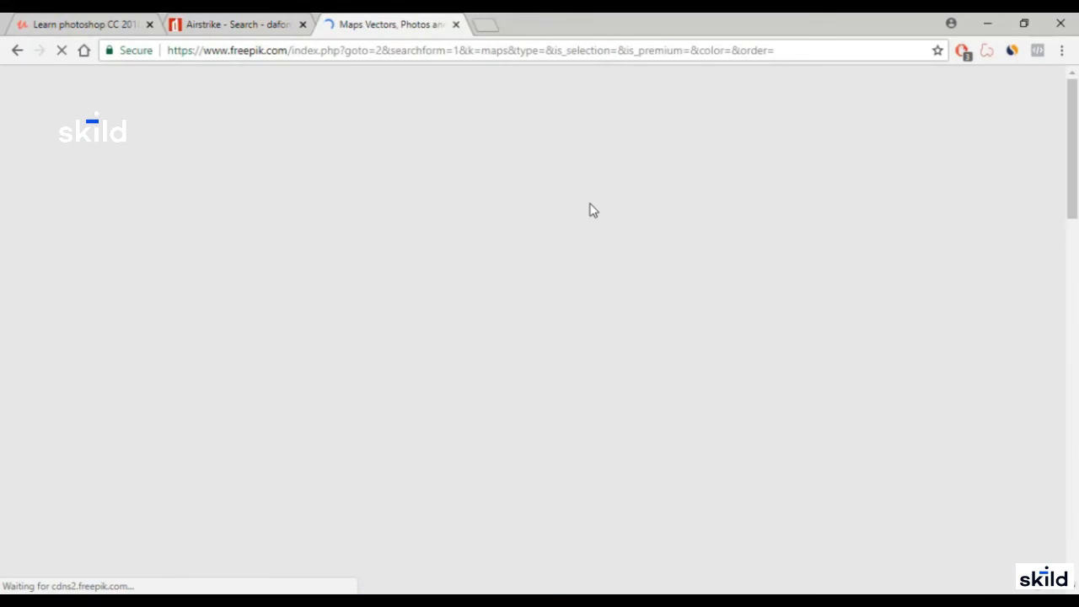
{"action": "scroll", "coordinate": [494, 281], "scroll_direction": "down", "scroll_amount": 2}
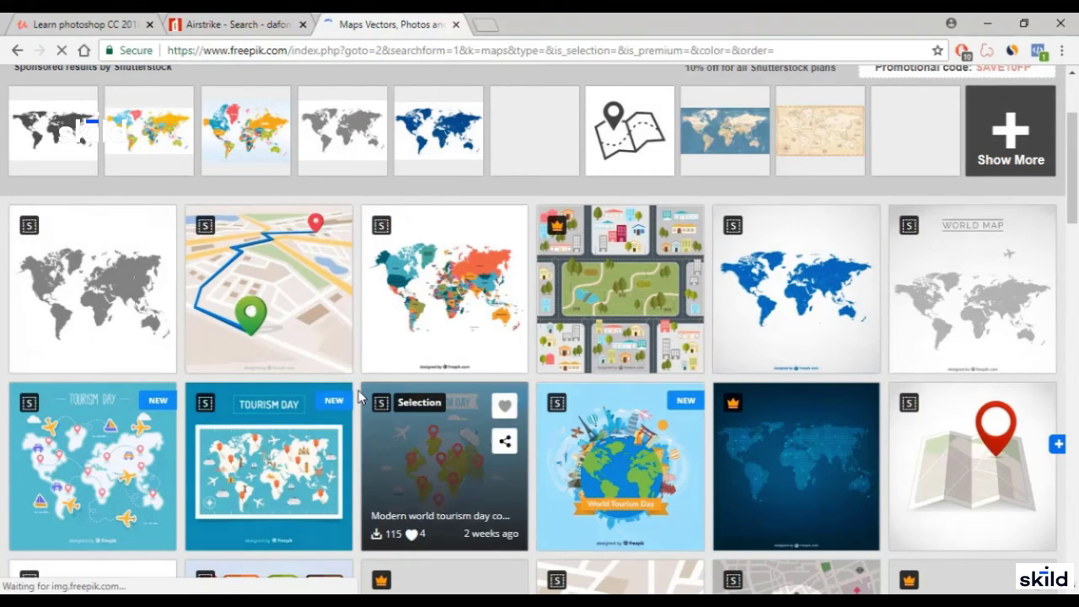
{"action": "left_click", "coordinate": [118, 309]}
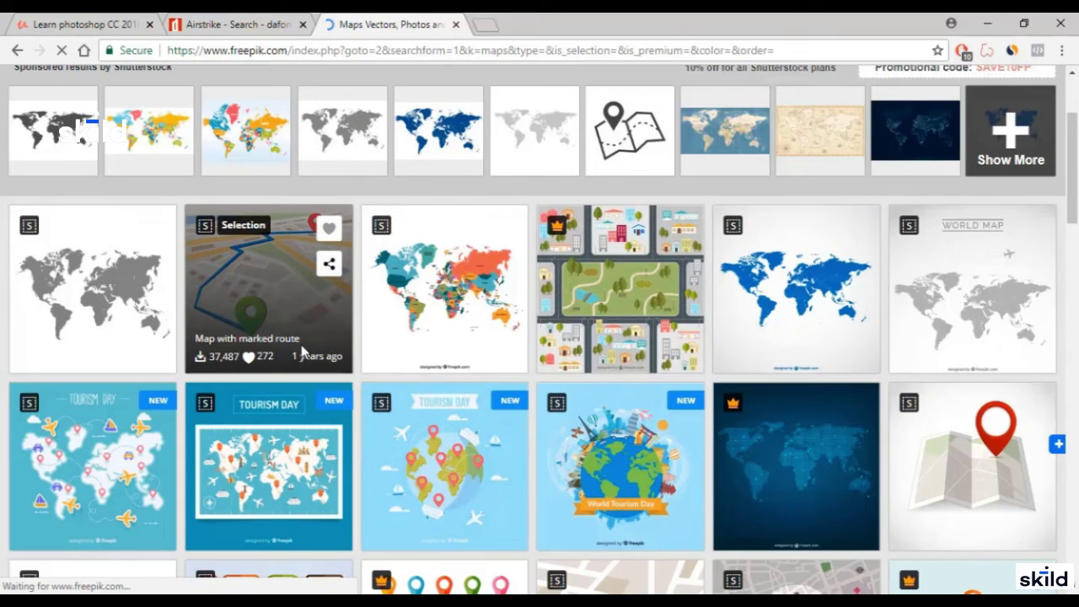
{"action": "scroll", "coordinate": [324, 427], "scroll_direction": "down", "scroll_amount": 4}
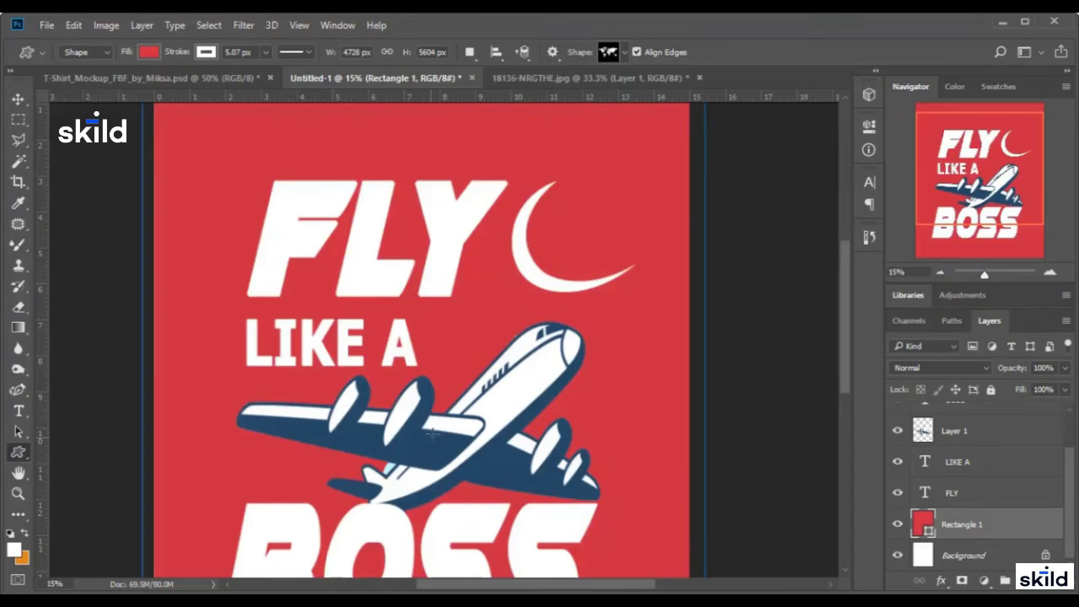
{"action": "scroll", "coordinate": [227, 453], "scroll_direction": "down", "scroll_amount": 2}
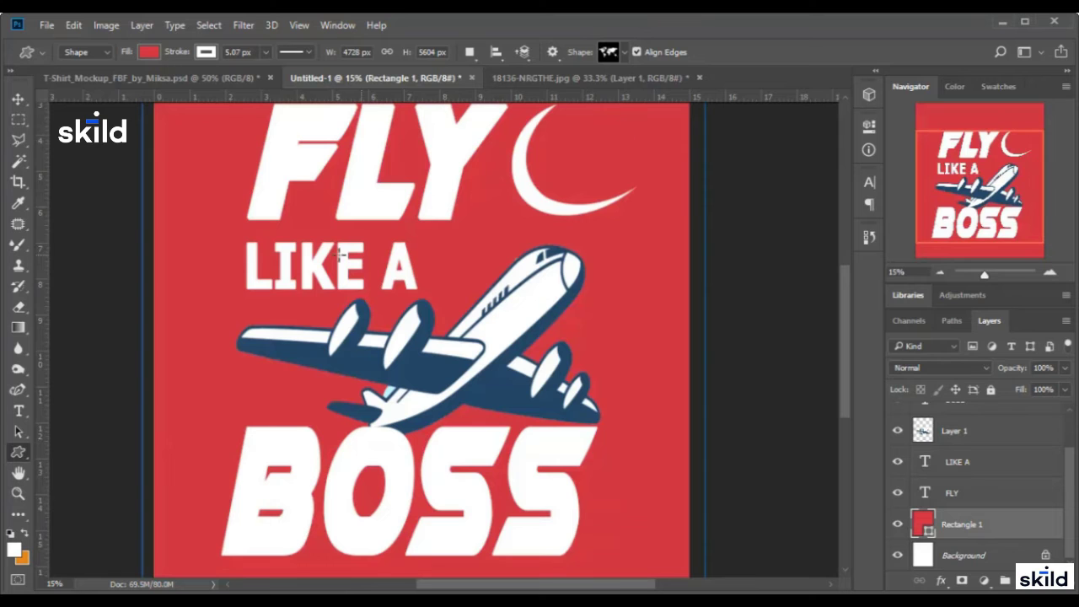
- Draw the world map custom shape across the design and set its fill to darker red ac0d36
{"action": "left_click_drag", "start_coordinate": [201, 166], "coordinate": [650, 517]}
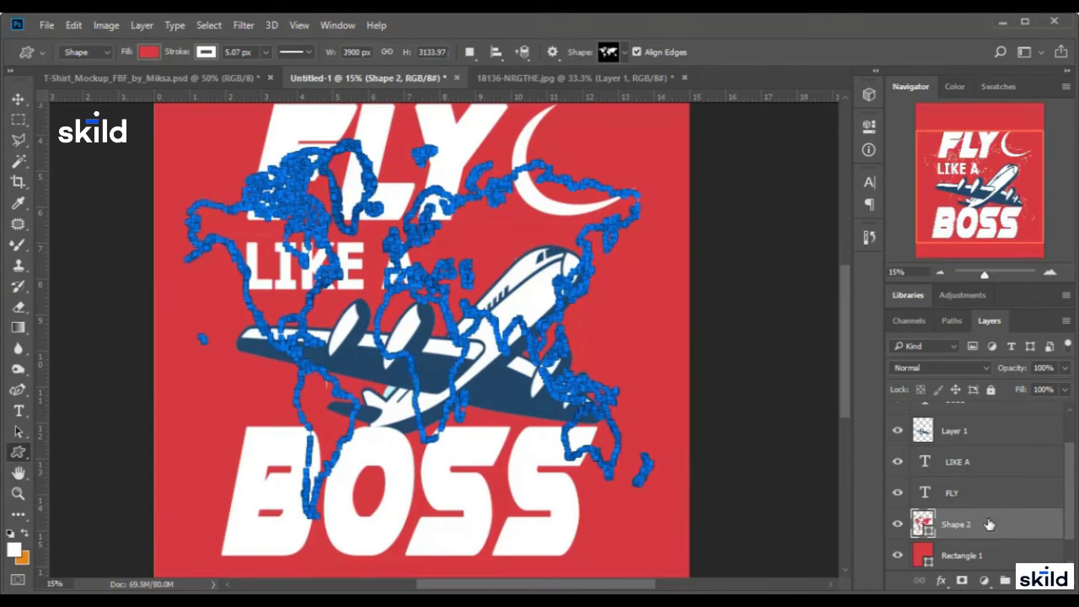
{"action": "double_click", "coordinate": [926, 526]}
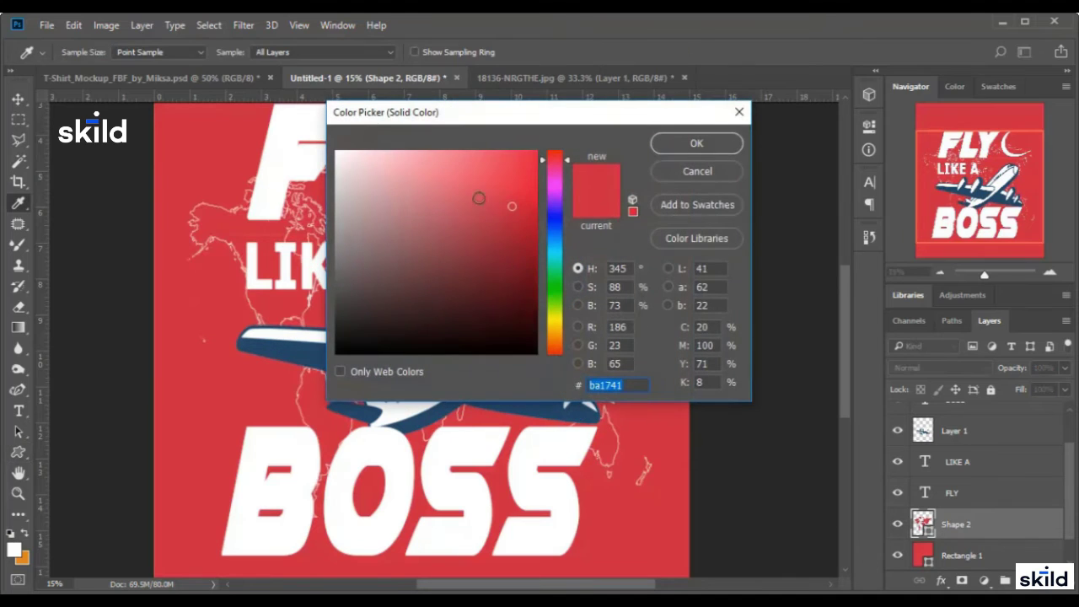
{"action": "left_click", "coordinate": [521, 217]}
{"action": "left_click", "coordinate": [695, 145]}
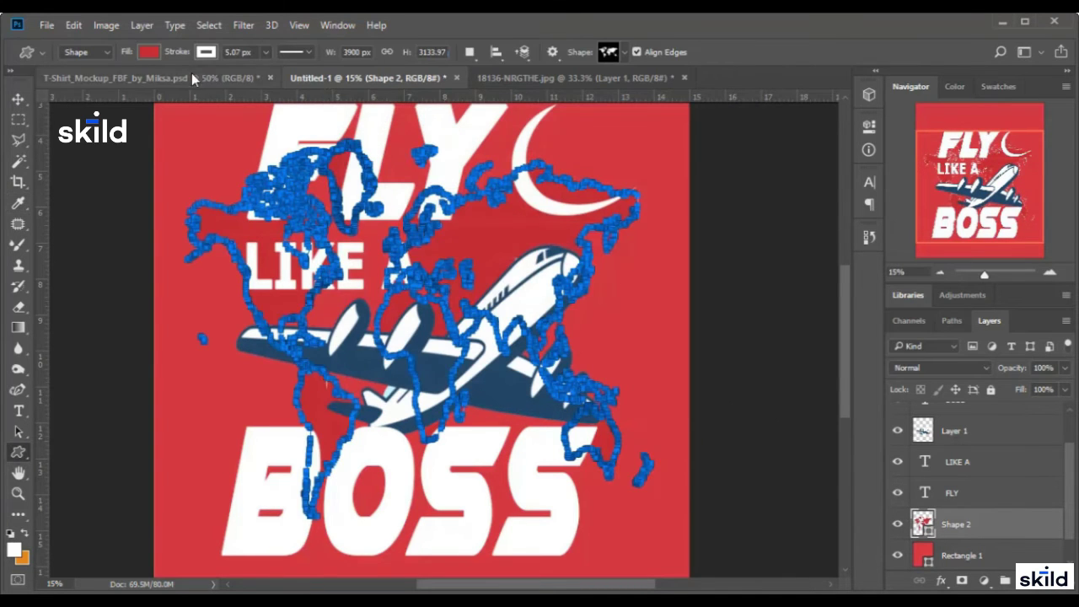
{"action": "left_click", "coordinate": [203, 55]}
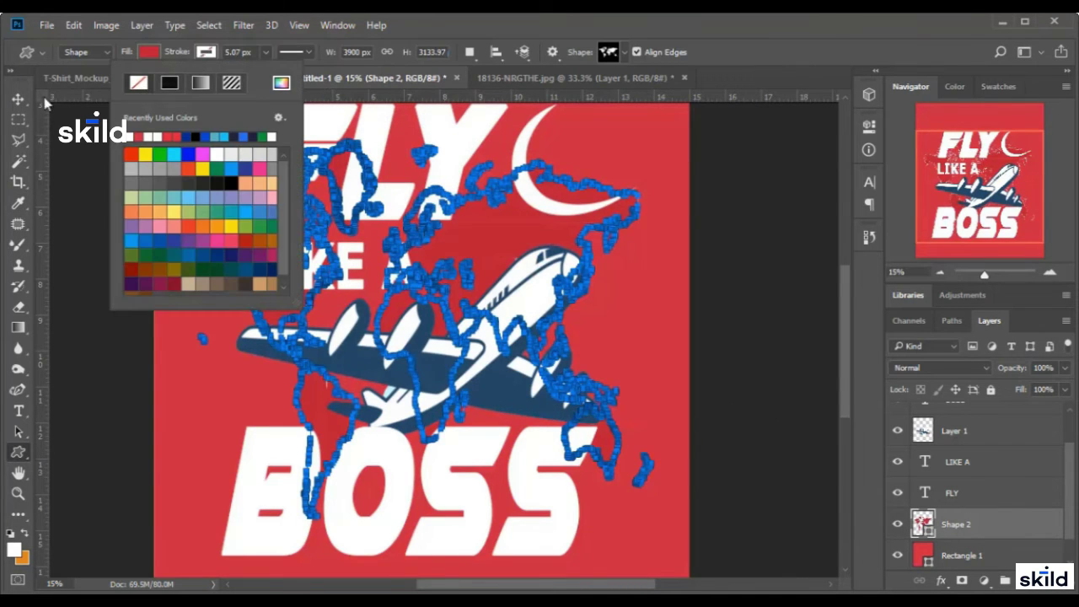
- Hide and reshow the red Rectangle 1 layer to check the map, then reselect the map layer
{"action": "left_click", "coordinate": [17, 99]}
{"action": "scroll", "coordinate": [486, 355], "scroll_direction": "up", "scroll_amount": 2}
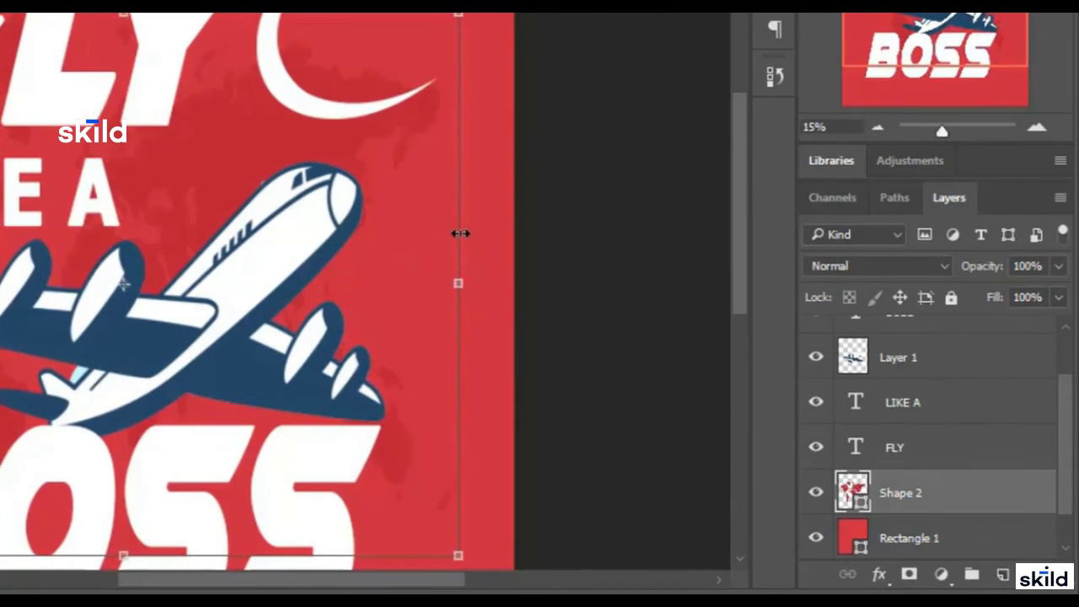
{"action": "left_click", "coordinate": [450, 296]}
{"action": "scroll", "coordinate": [910, 513], "scroll_direction": "down", "scroll_amount": 1}
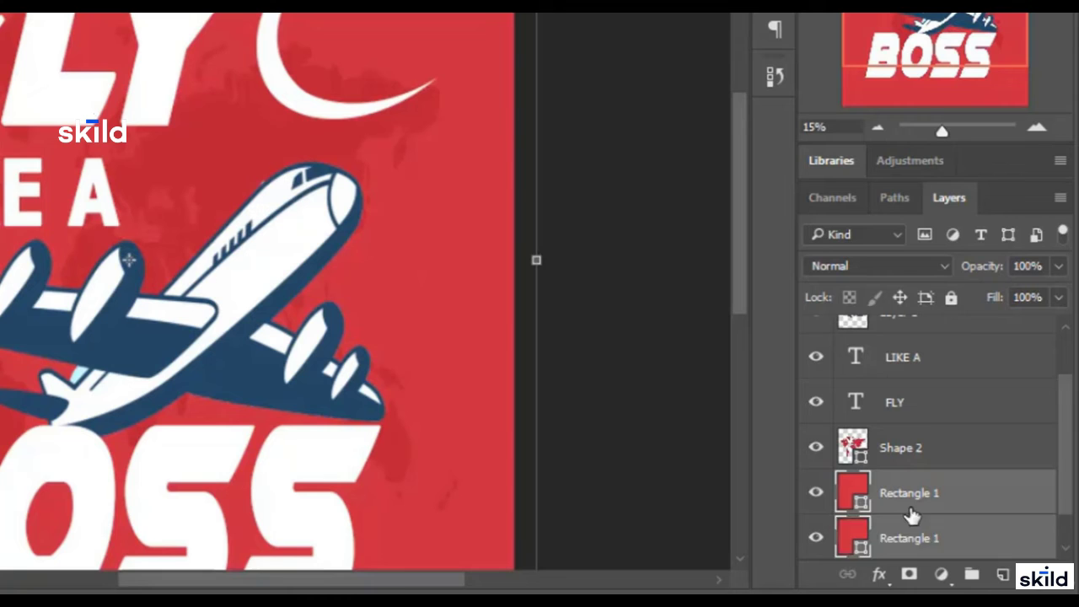
{"action": "left_click", "coordinate": [815, 494]}
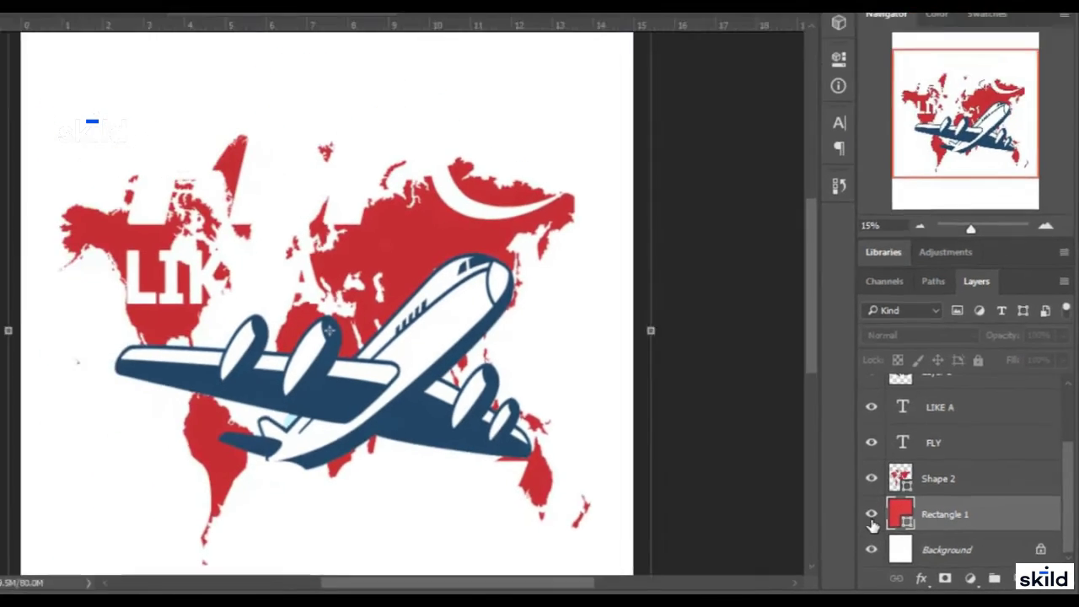
{"action": "left_click", "coordinate": [815, 494]}
{"action": "left_click", "coordinate": [552, 307]}
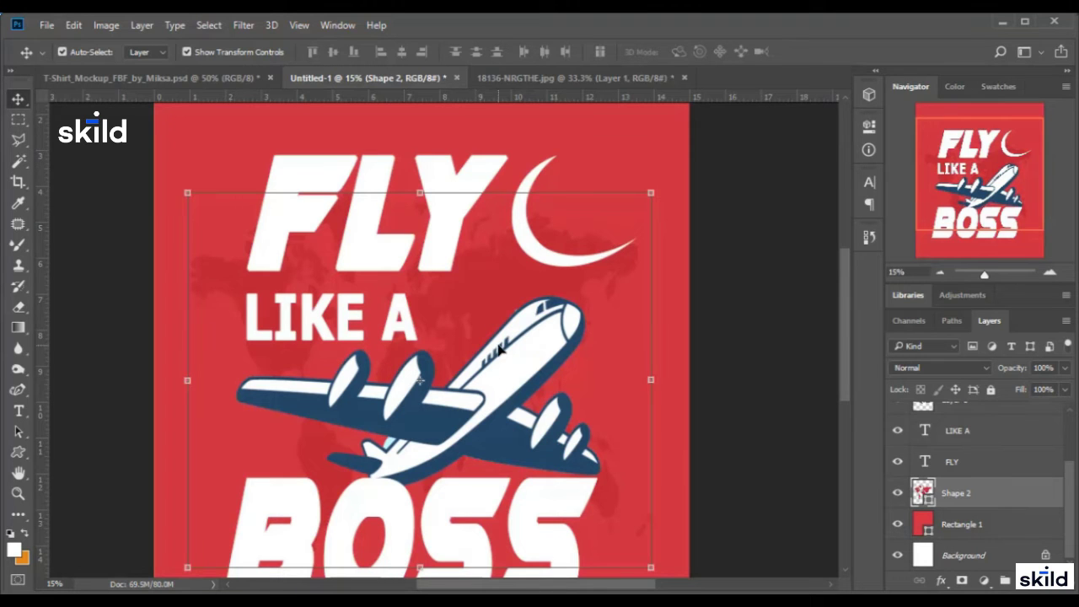
- Go back to the Freepik Grey world map page
{"action": "left_click", "coordinate": [19, 452]}
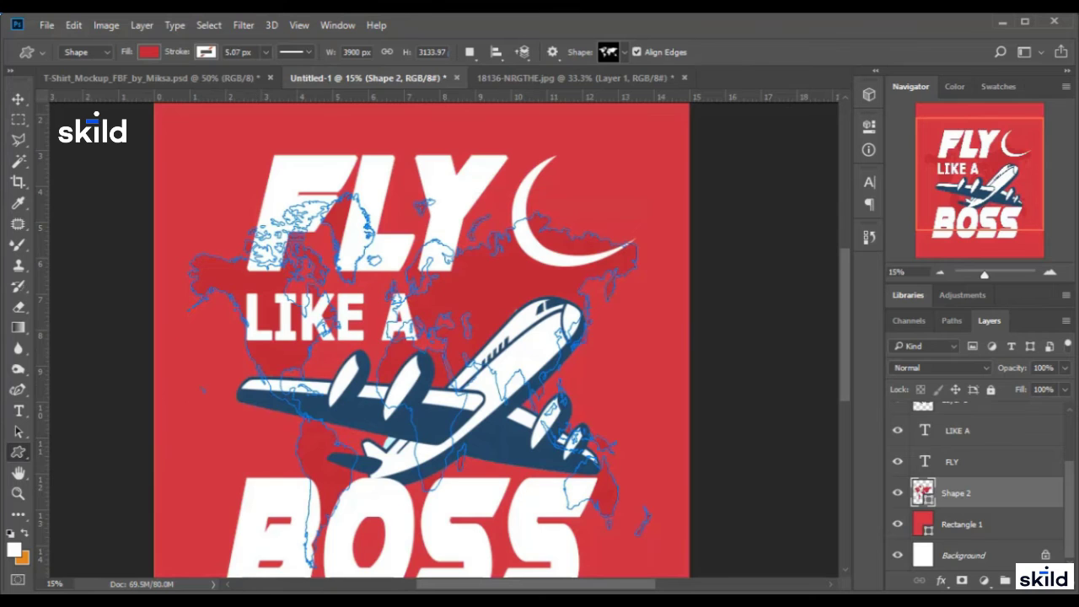
{"action": "left_click", "coordinate": [1001, 21]}
{"action": "scroll", "coordinate": [344, 294], "scroll_direction": "up", "scroll_amount": 3}
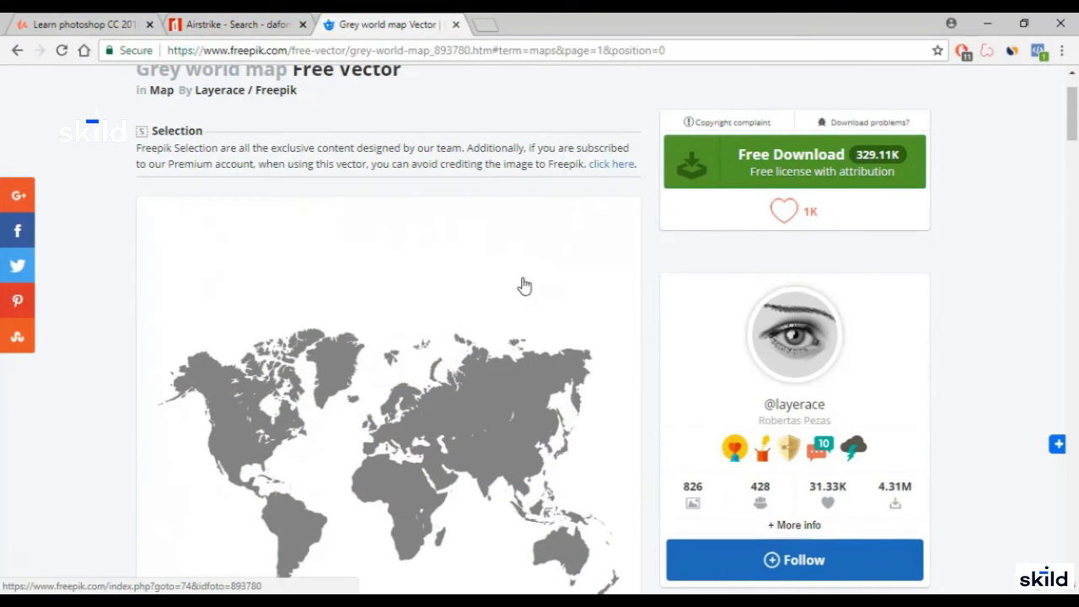
- Download the free Grey-world-map.zip from Freepik and open the finished archive
{"action": "left_click", "coordinate": [834, 179]}
{"action": "left_click", "coordinate": [477, 282]}
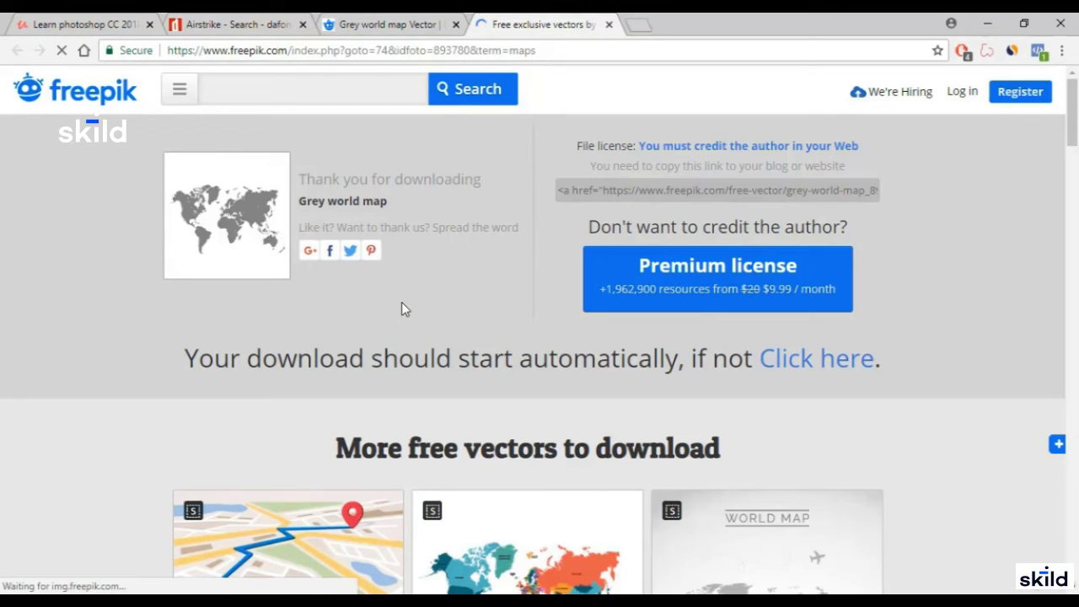
{"action": "left_click", "coordinate": [826, 361]}
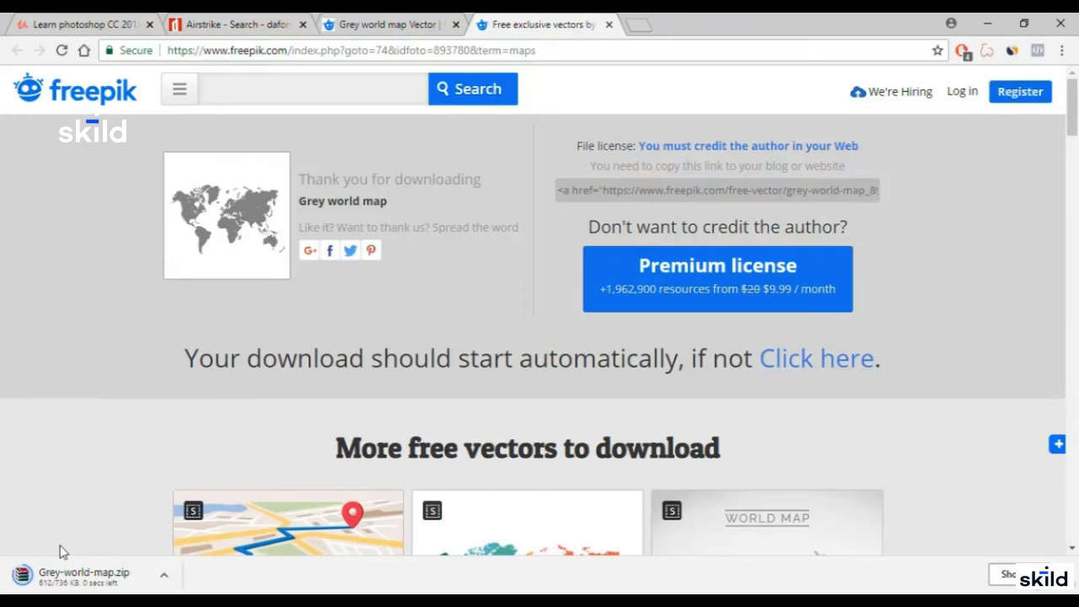
{"action": "left_click", "coordinate": [67, 578]}
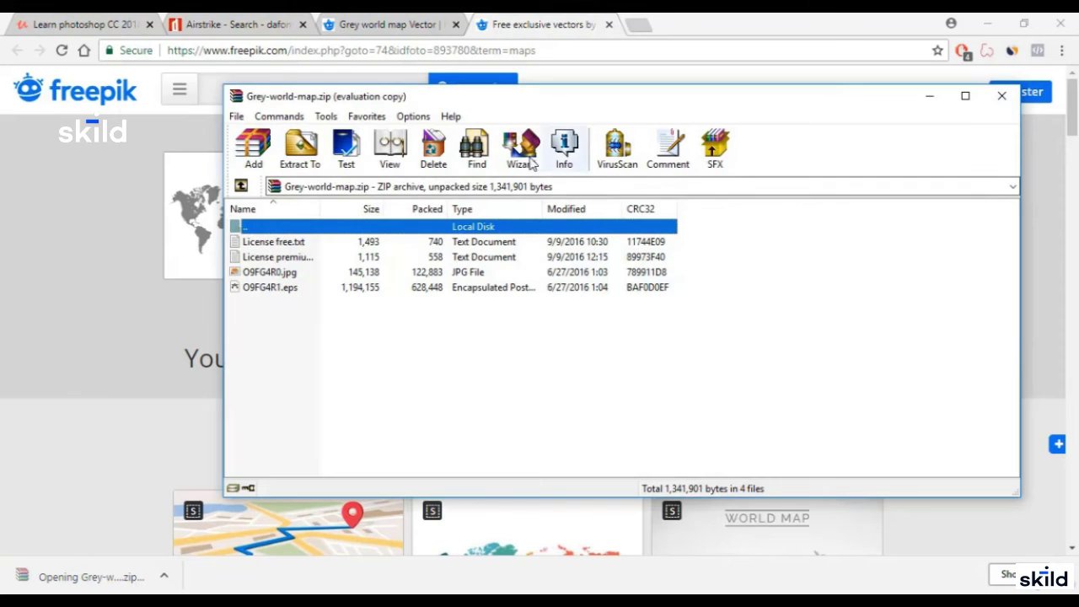
- Extract the archive with WinRAR to Grey-world-map and open O9FG4R0.jpg in Photoshop CC 2018
{"action": "left_click", "coordinate": [520, 145]}
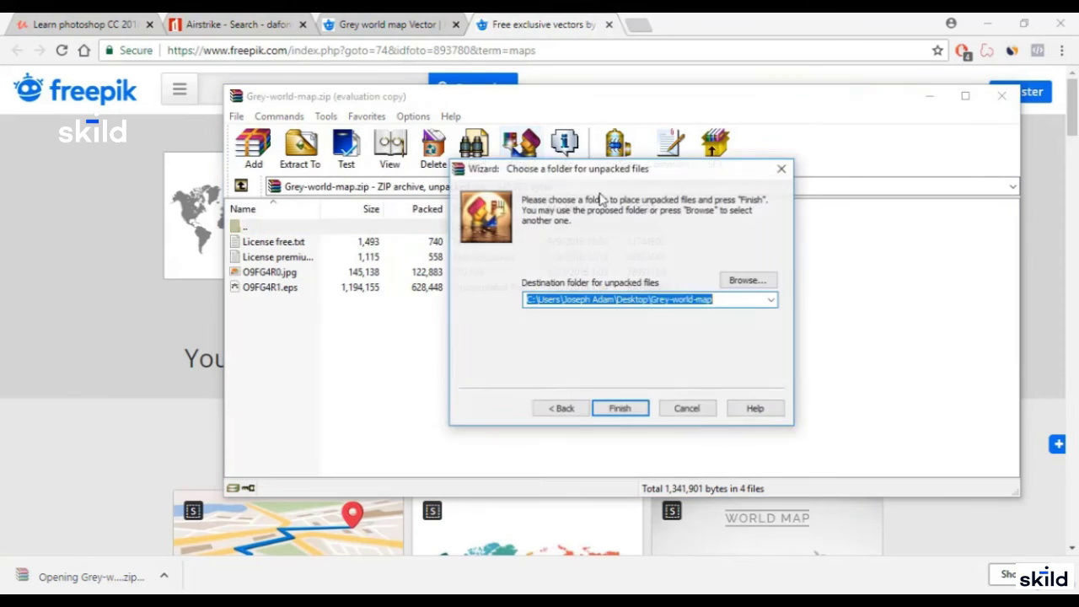
{"action": "left_click", "coordinate": [629, 409]}
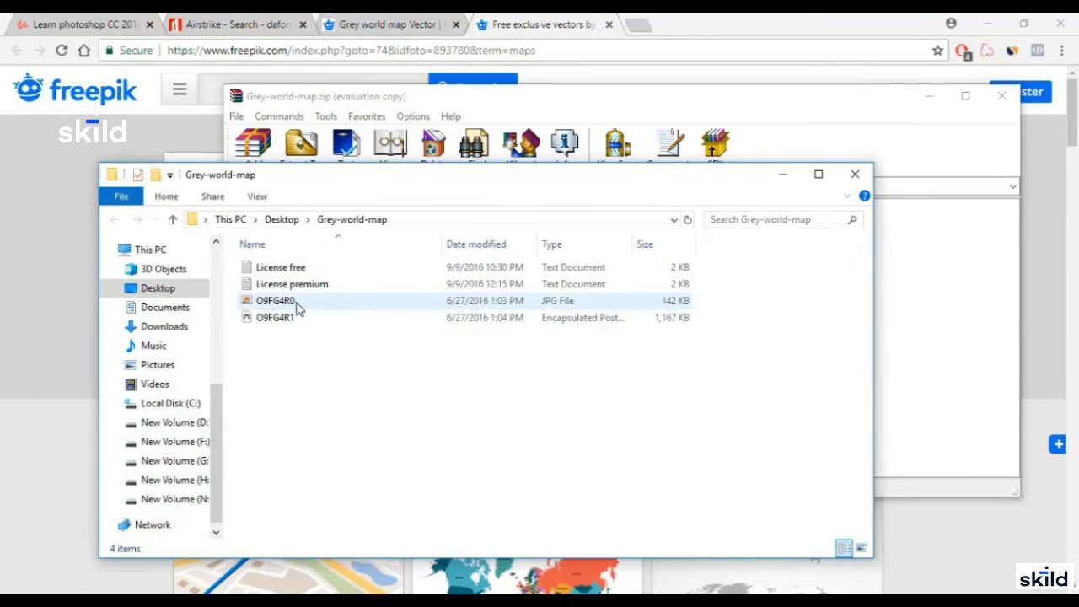
{"action": "double_click", "coordinate": [295, 305]}
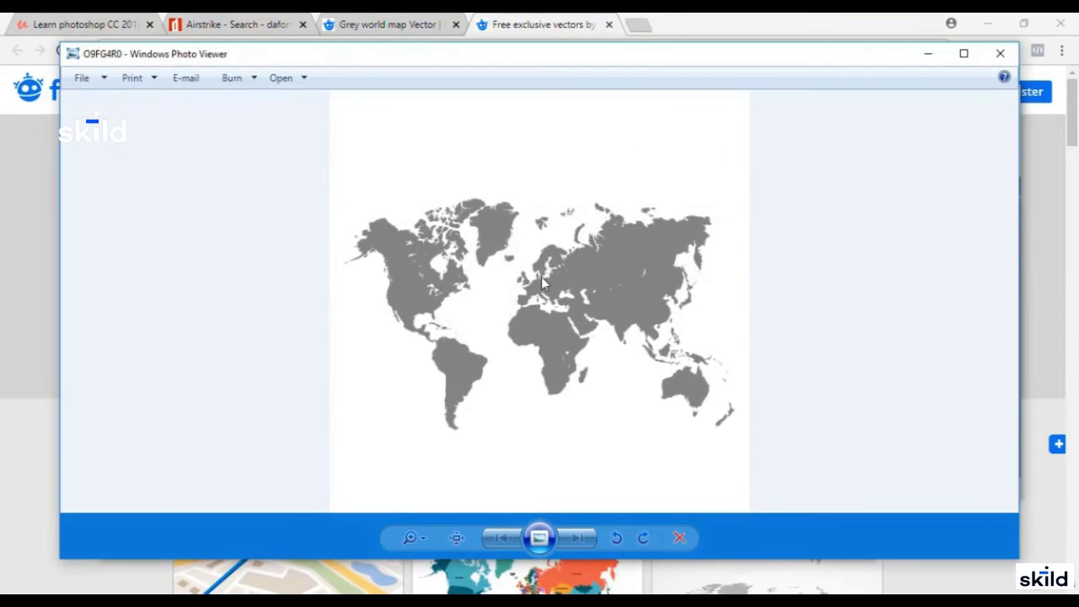
{"action": "right_click", "coordinate": [541, 284]}
{"action": "mouse_move", "coordinate": [570, 294]}
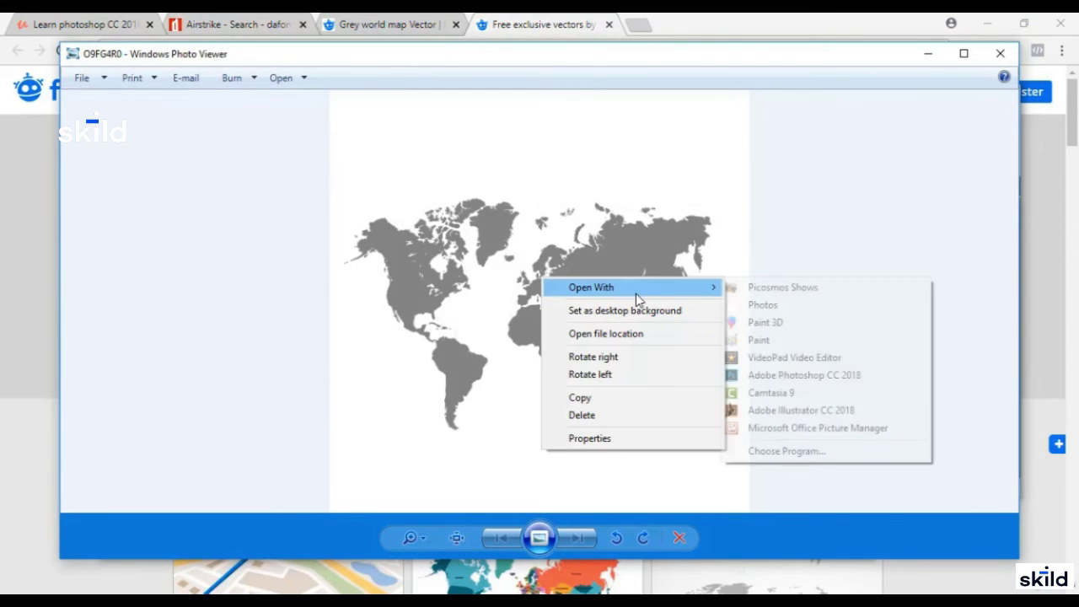
{"action": "left_click", "coordinate": [777, 376]}
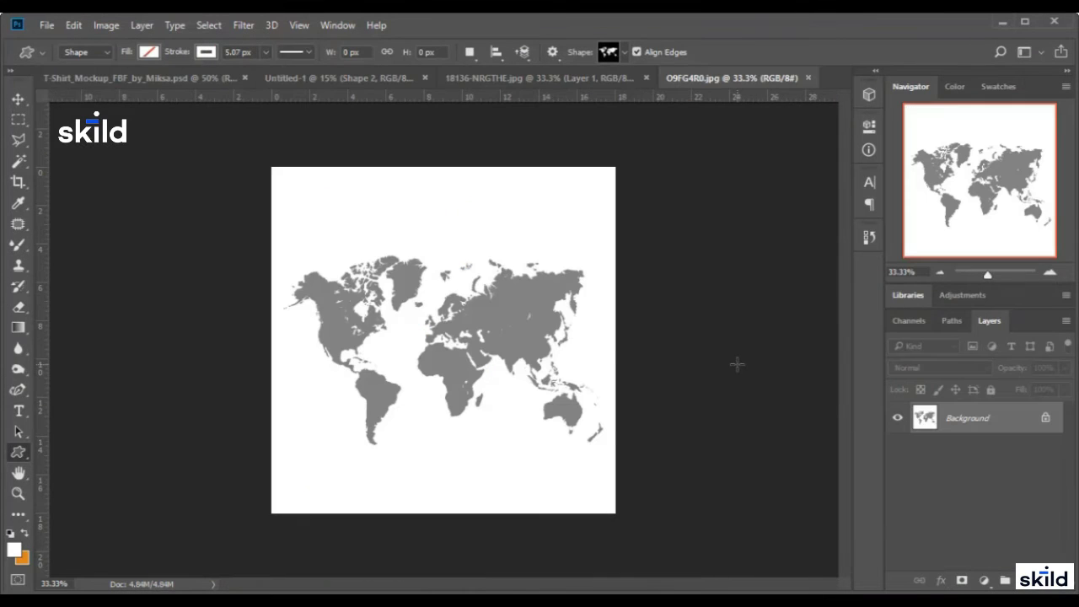
- Unlock the map's Background layer and delete its white surroundings and seas with the Magic Wand
{"action": "left_click", "coordinate": [1045, 418]}
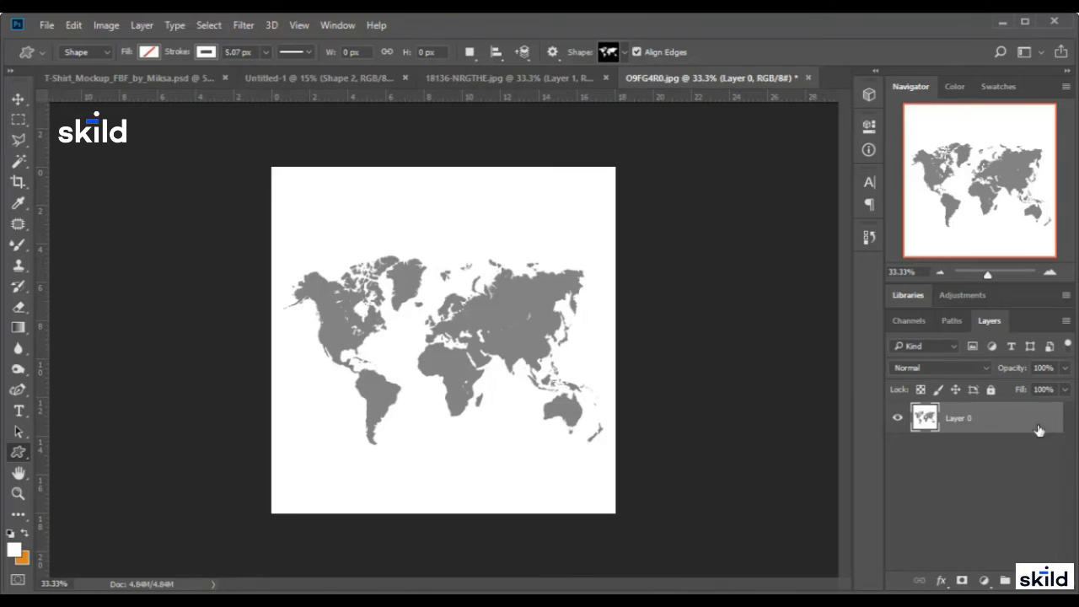
{"action": "left_click", "coordinate": [19, 160]}
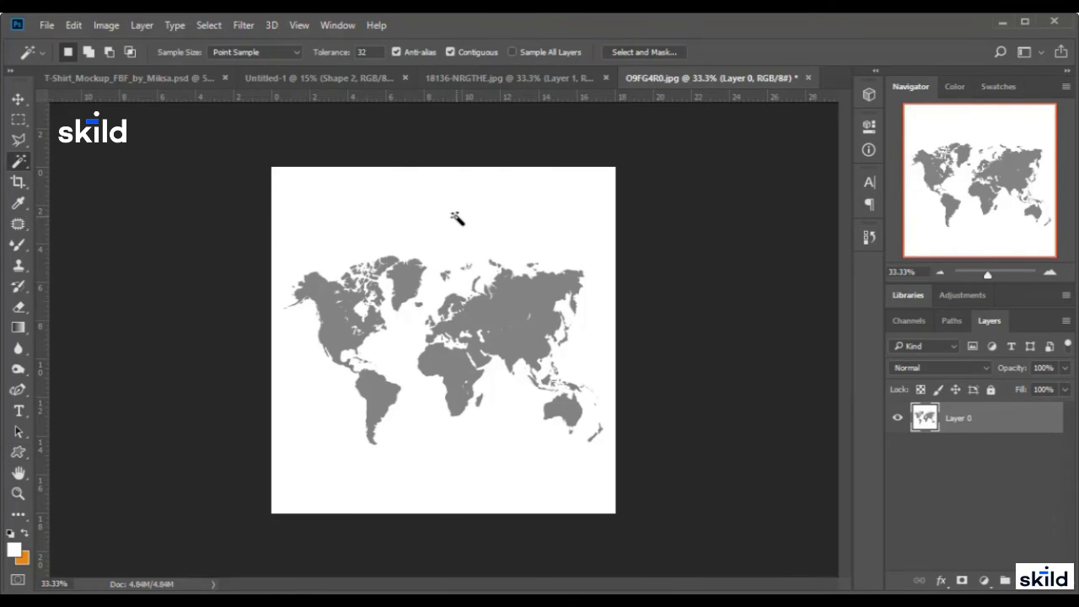
{"action": "left_click", "coordinate": [453, 217]}
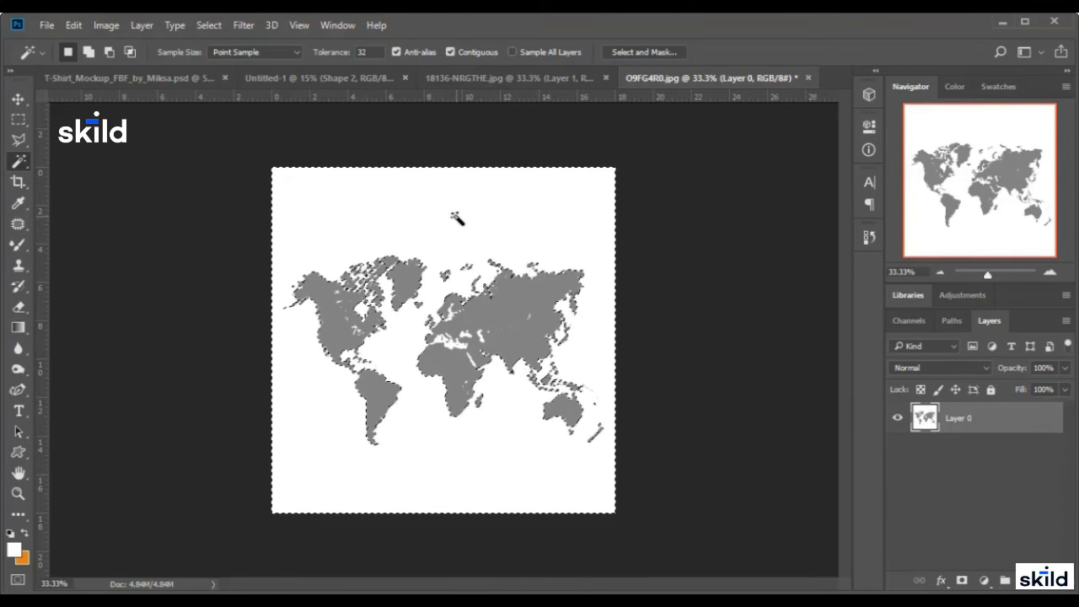
{"action": "key", "text": "Delete"}
{"action": "key", "text": "ctrl+d"}
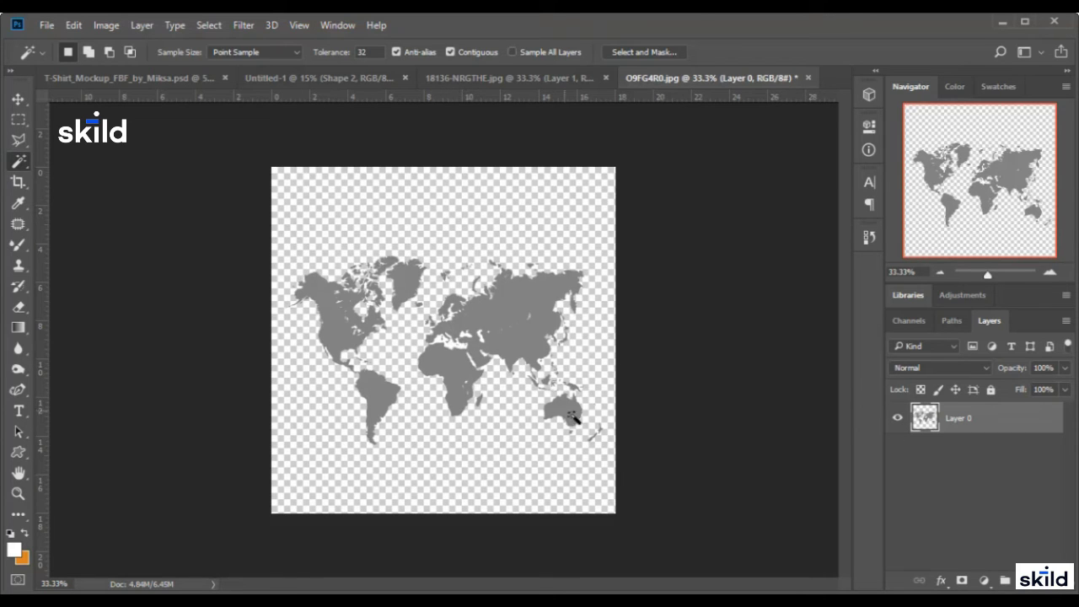
{"action": "left_click", "coordinate": [992, 276]}
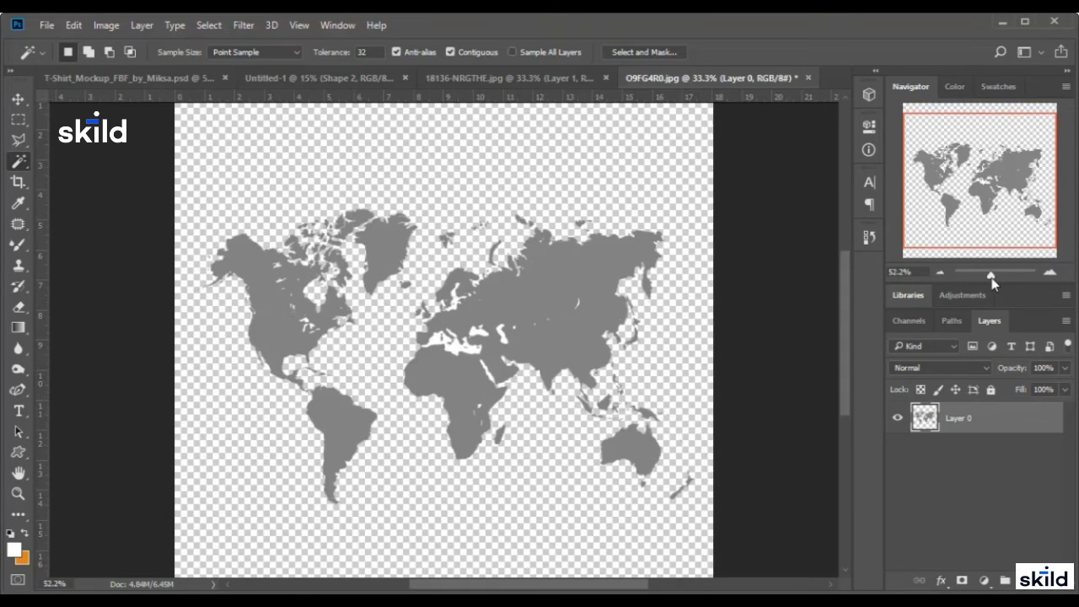
{"action": "left_click", "coordinate": [456, 349]}
{"action": "left_click", "coordinate": [496, 374]}
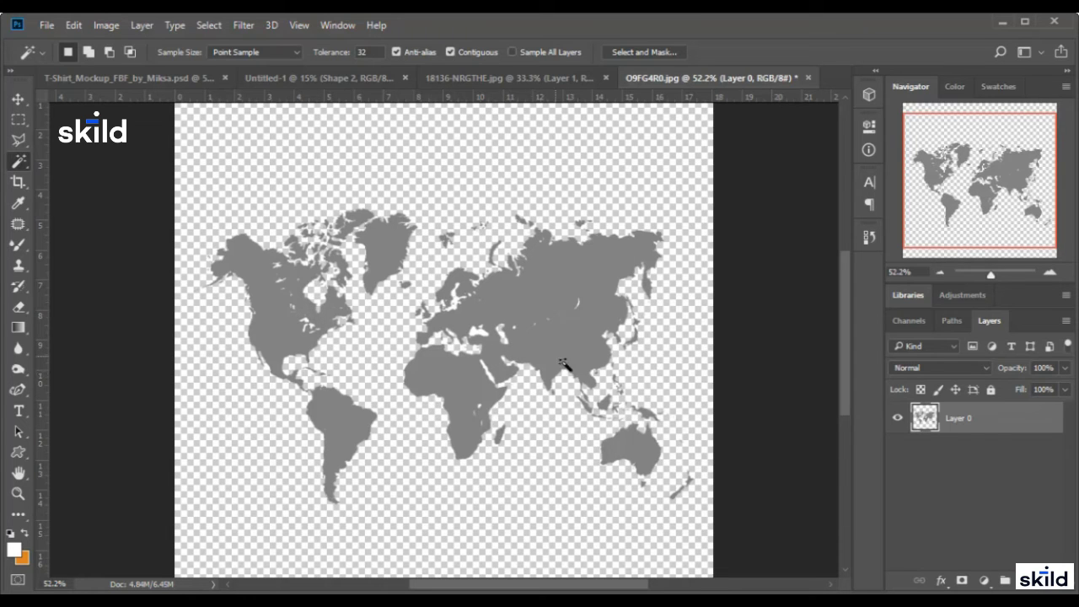
- Delete the earlier world-map shape from the Untitled-1 design
{"action": "left_click", "coordinate": [18, 98]}
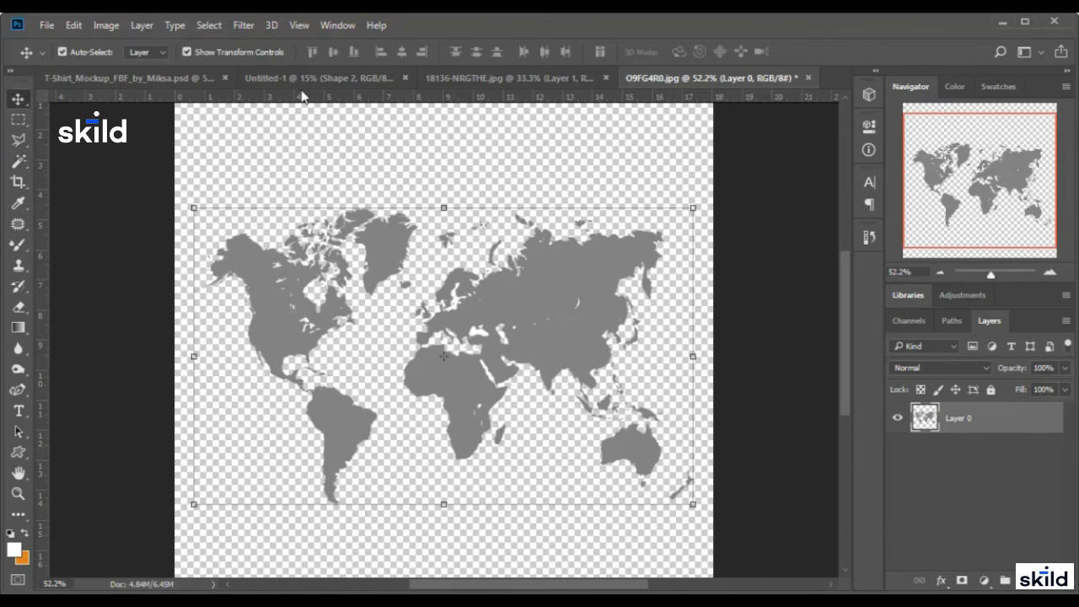
{"action": "left_click", "coordinate": [303, 77]}
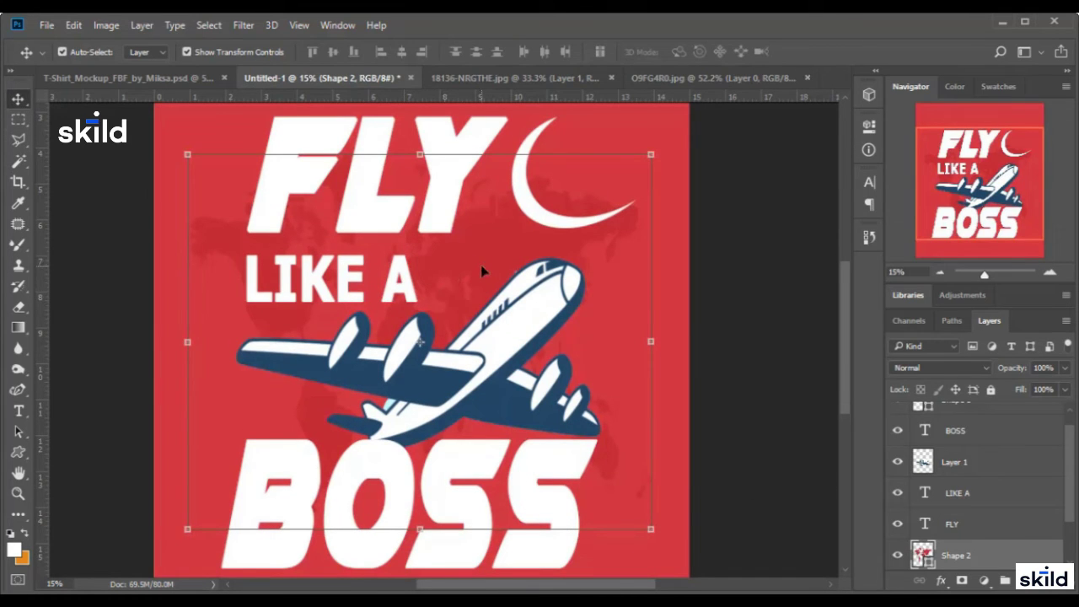
{"action": "key", "text": "Delete"}
{"action": "scroll", "coordinate": [455, 287], "scroll_direction": "up", "scroll_amount": 3}
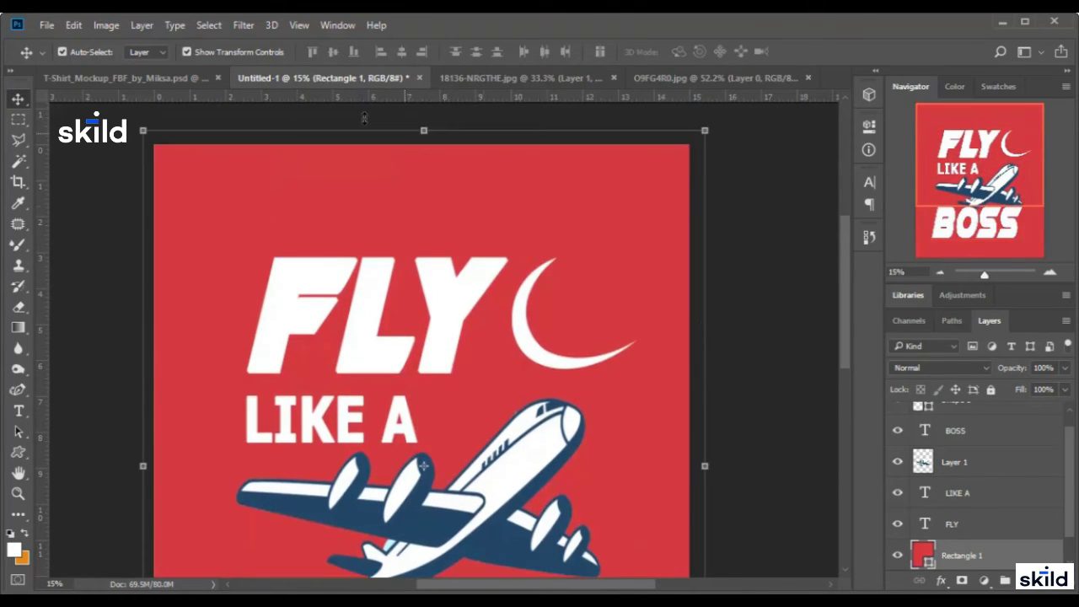
{"action": "left_click", "coordinate": [207, 49]}
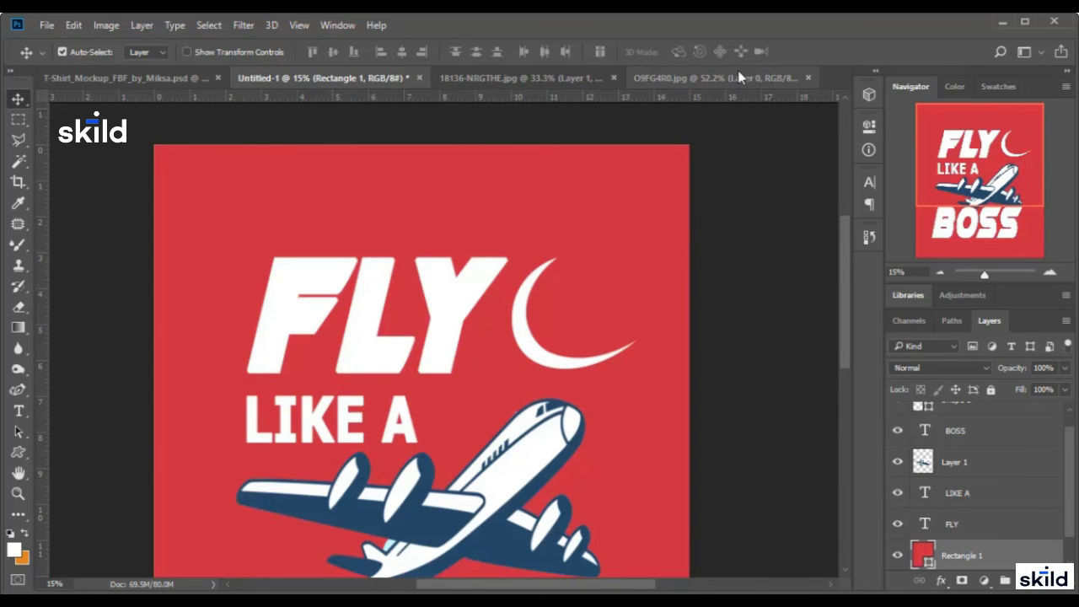
- Drag the grey map from O9FG4R0 into Untitled-1 and scale it up behind the lettering
{"action": "left_click", "coordinate": [717, 78]}
{"action": "left_click_drag", "start_coordinate": [552, 270], "coordinate": [496, 389]}
{"action": "scroll", "coordinate": [510, 472], "scroll_direction": "down", "scroll_amount": 2}
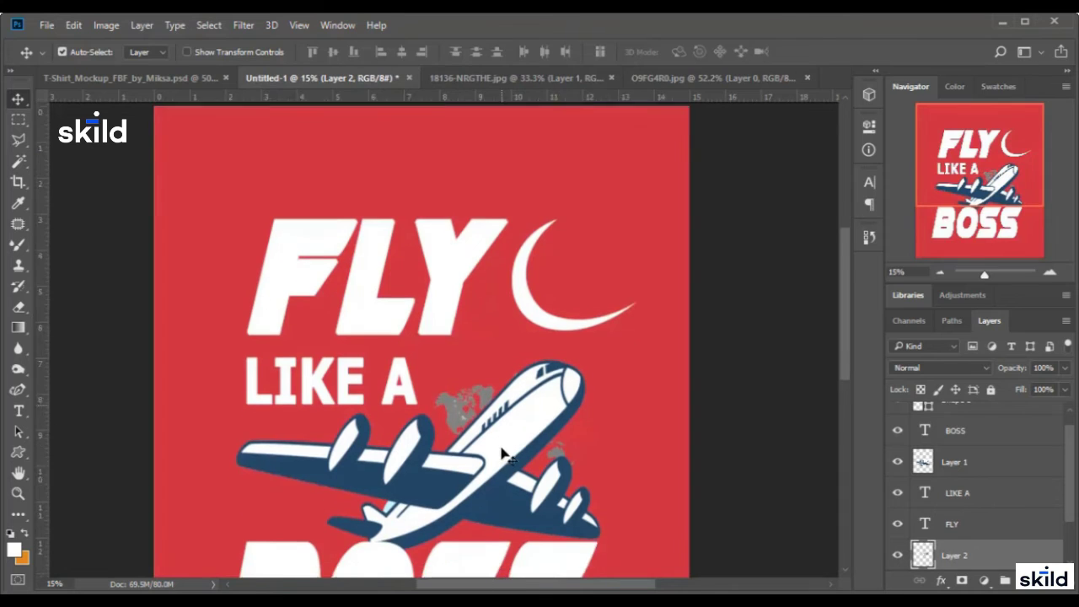
{"action": "left_click", "coordinate": [267, 52]}
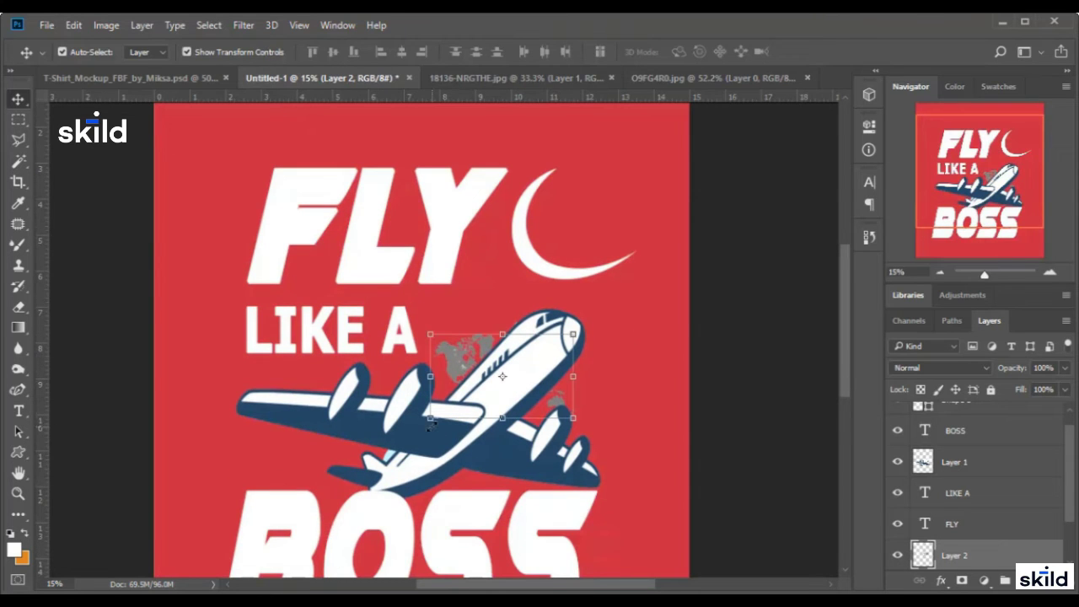
{"action": "left_click_drag", "start_coordinate": [429, 420], "coordinate": [201, 554]}
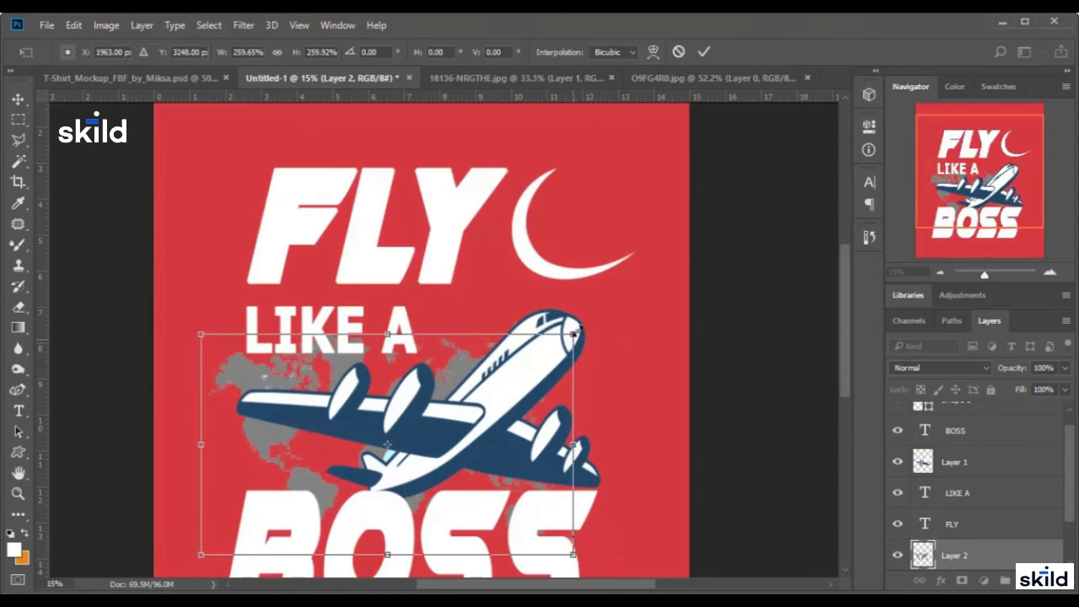
{"action": "left_click_drag", "start_coordinate": [573, 333], "coordinate": [663, 225]}
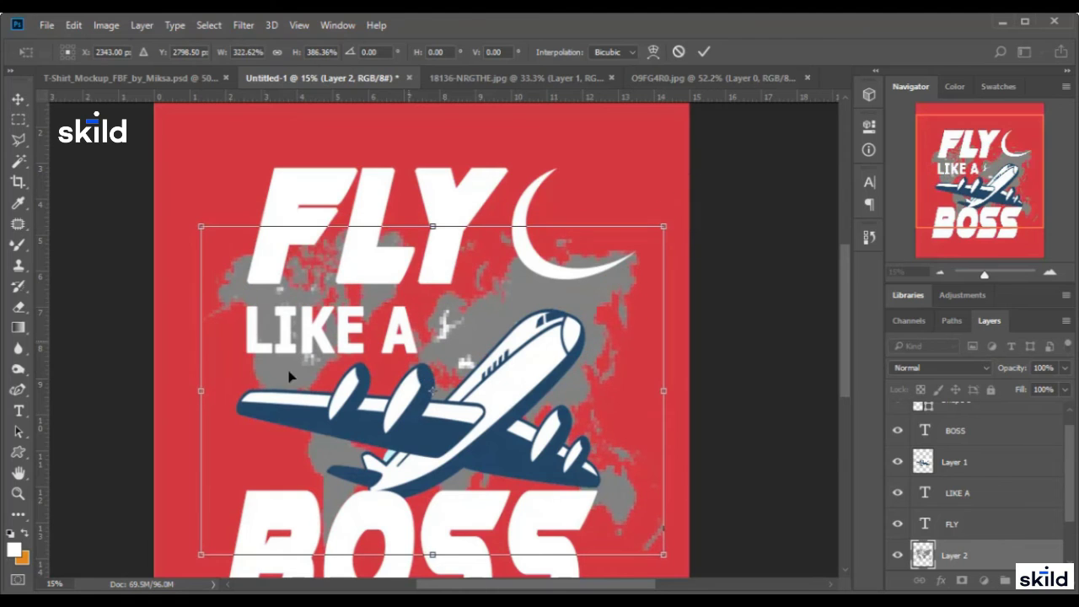
{"action": "left_click_drag", "start_coordinate": [203, 383], "coordinate": [184, 384]}
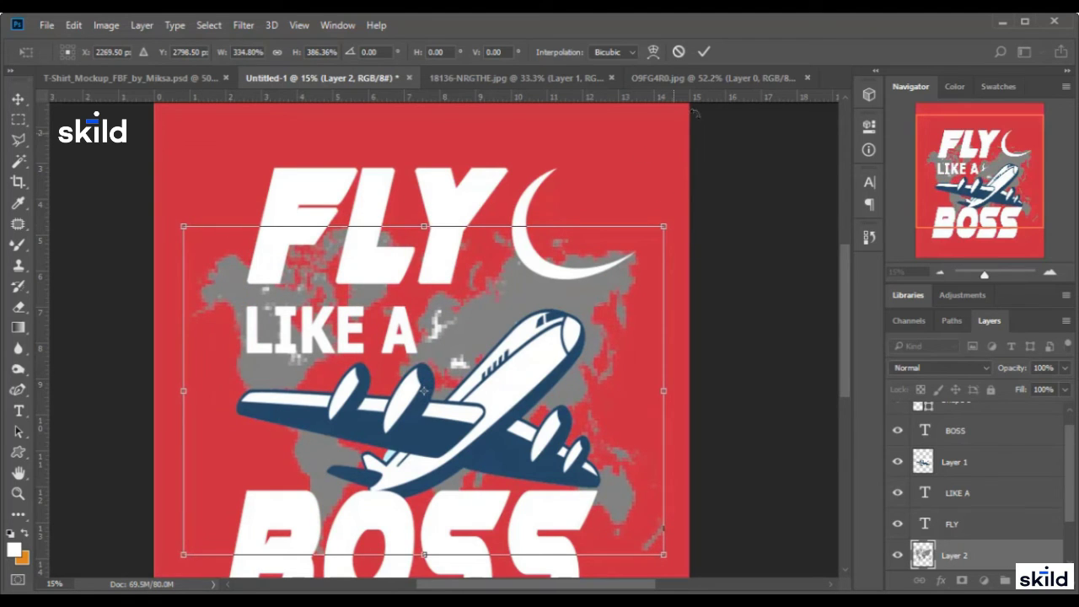
{"action": "left_click", "coordinate": [704, 52]}
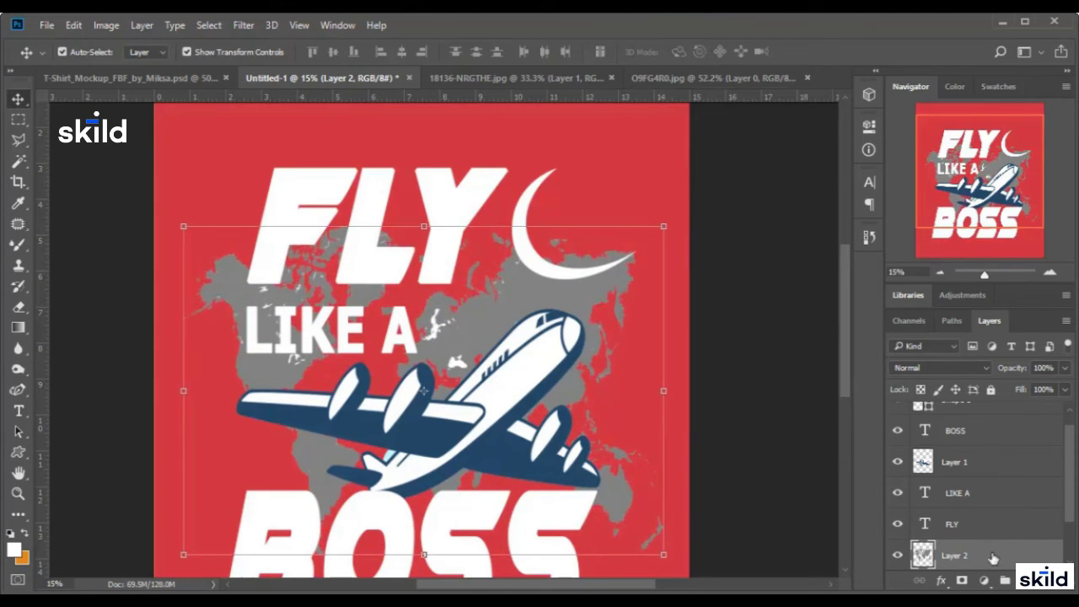
- Give the map Layer 2 a dark red #a30e34 Color Overlay
{"action": "right_click", "coordinate": [1007, 559]}
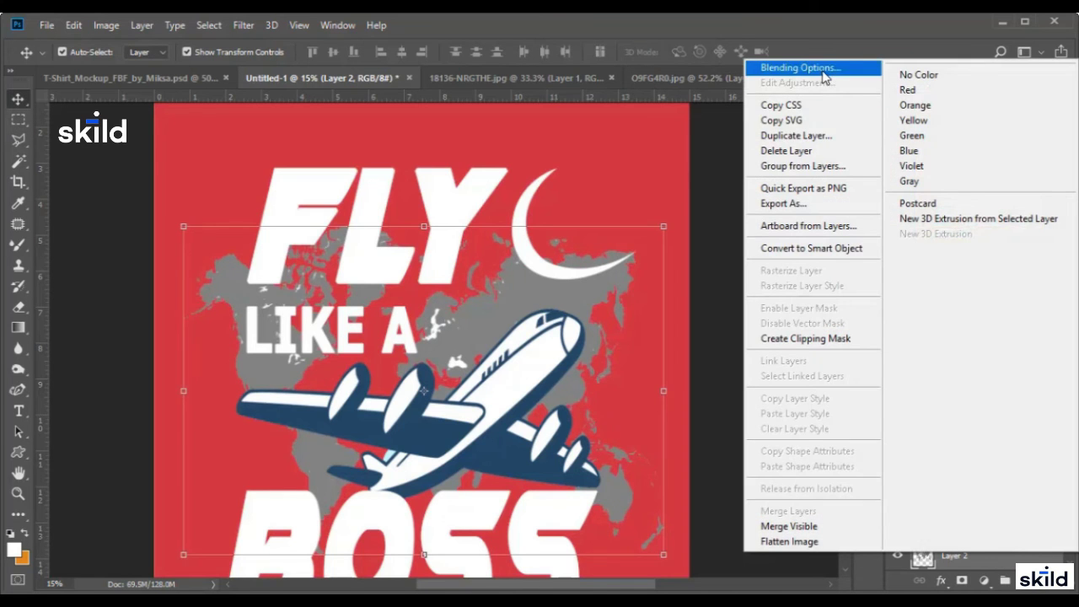
{"action": "left_click", "coordinate": [765, 70]}
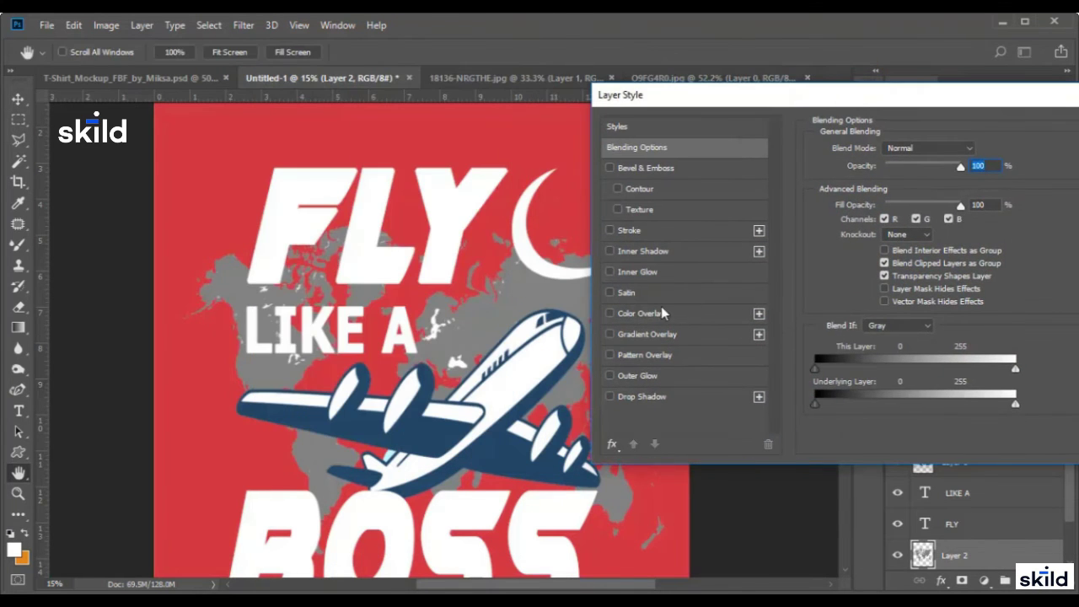
{"action": "left_click", "coordinate": [642, 314]}
{"action": "left_click", "coordinate": [980, 150]}
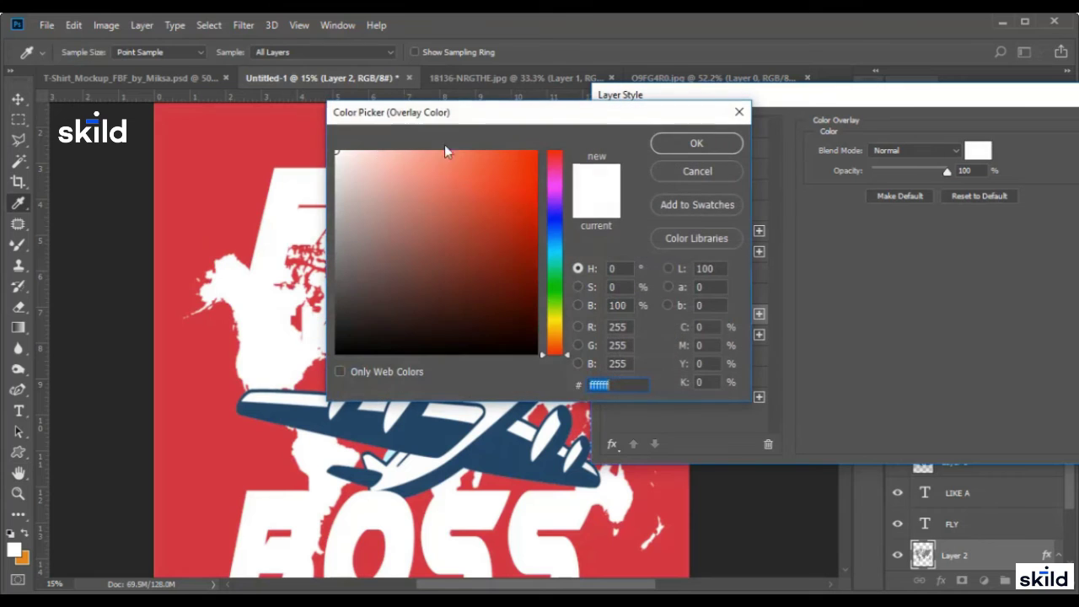
{"action": "left_click", "coordinate": [299, 125]}
{"action": "left_click_drag", "start_coordinate": [415, 123], "coordinate": [758, 148]}
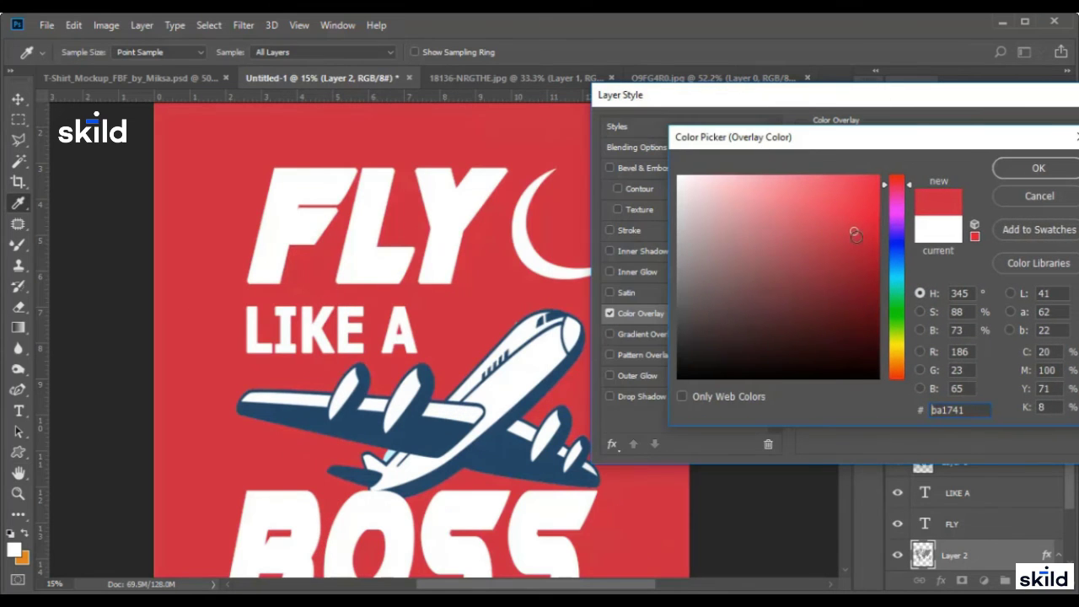
{"action": "left_click", "coordinate": [862, 249]}
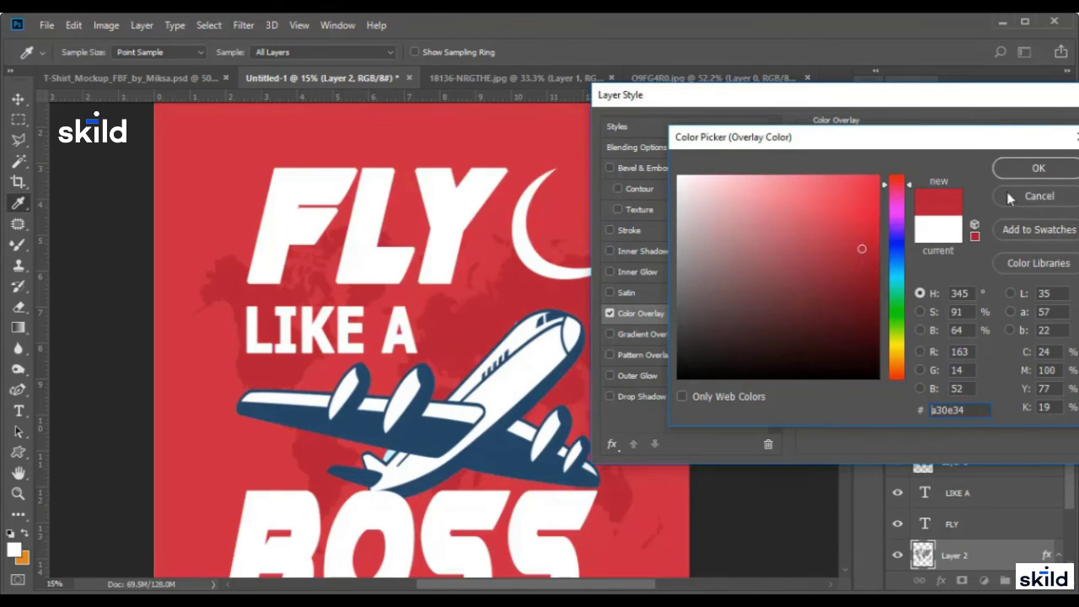
{"action": "left_click", "coordinate": [1037, 168]}
{"action": "left_click_drag", "start_coordinate": [955, 107], "coordinate": [643, 289]}
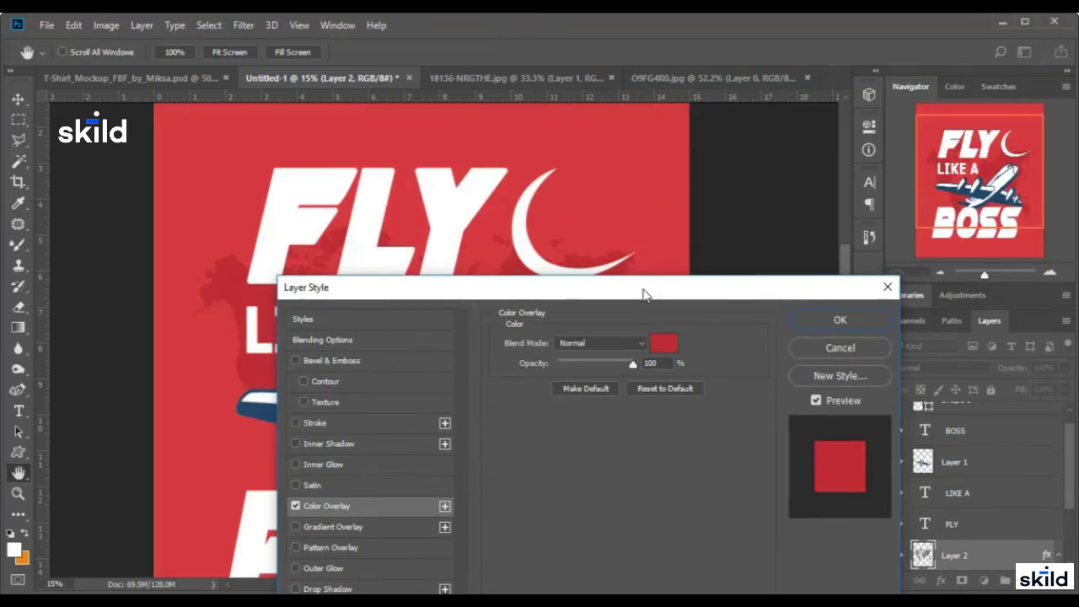
{"action": "left_click", "coordinate": [820, 320]}
- Stretch the map further to roughly 111% wide and 115% tall and commit
{"action": "scroll", "coordinate": [472, 310], "scroll_direction": "down", "scroll_amount": 1}
{"action": "scroll", "coordinate": [472, 310], "scroll_direction": "down", "scroll_amount": 2}
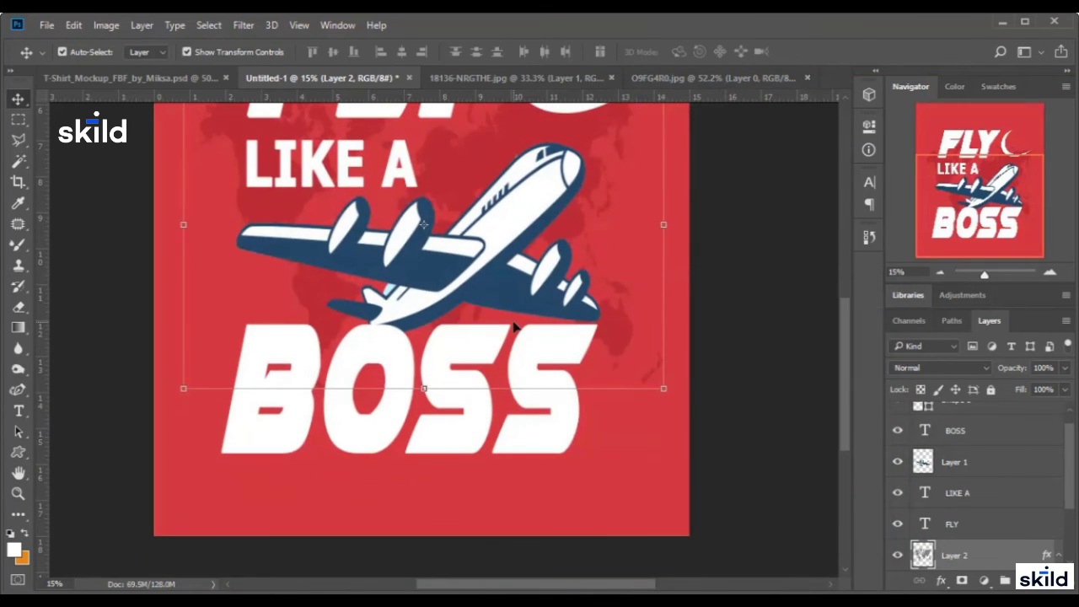
{"action": "left_click_drag", "start_coordinate": [184, 388], "coordinate": [154, 440]}
{"action": "scroll", "coordinate": [540, 345], "scroll_direction": "up", "scroll_amount": 3}
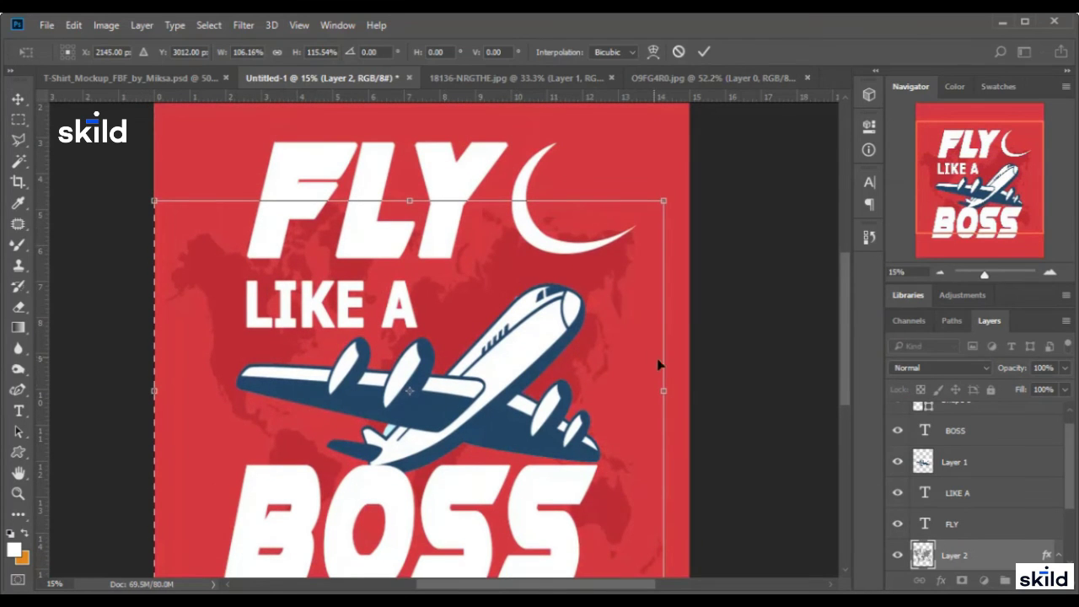
{"action": "left_click_drag", "start_coordinate": [668, 387], "coordinate": [683, 366]}
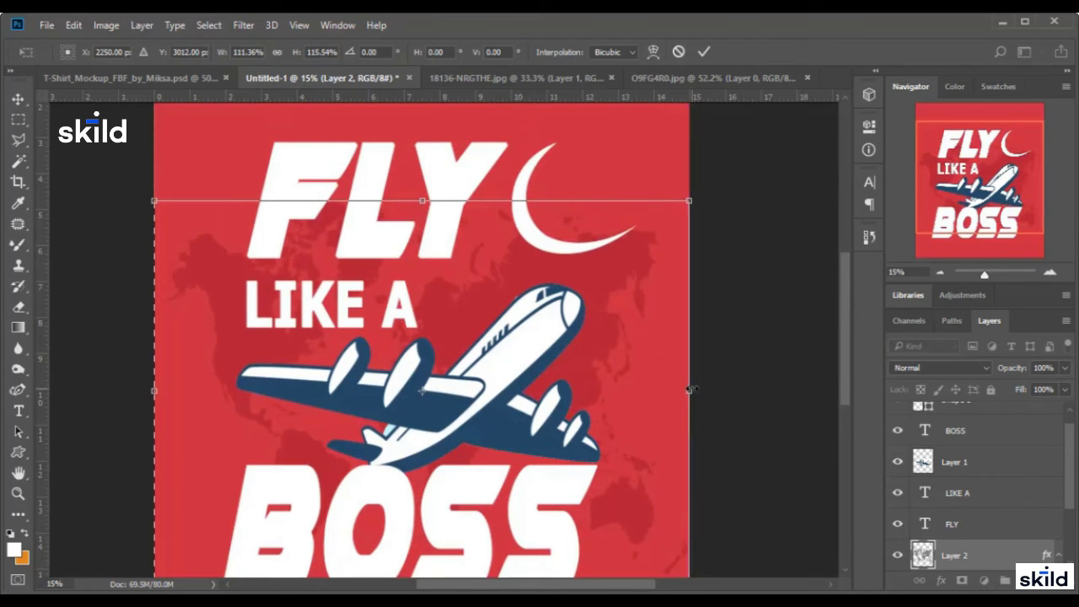
{"action": "left_click", "coordinate": [704, 52]}
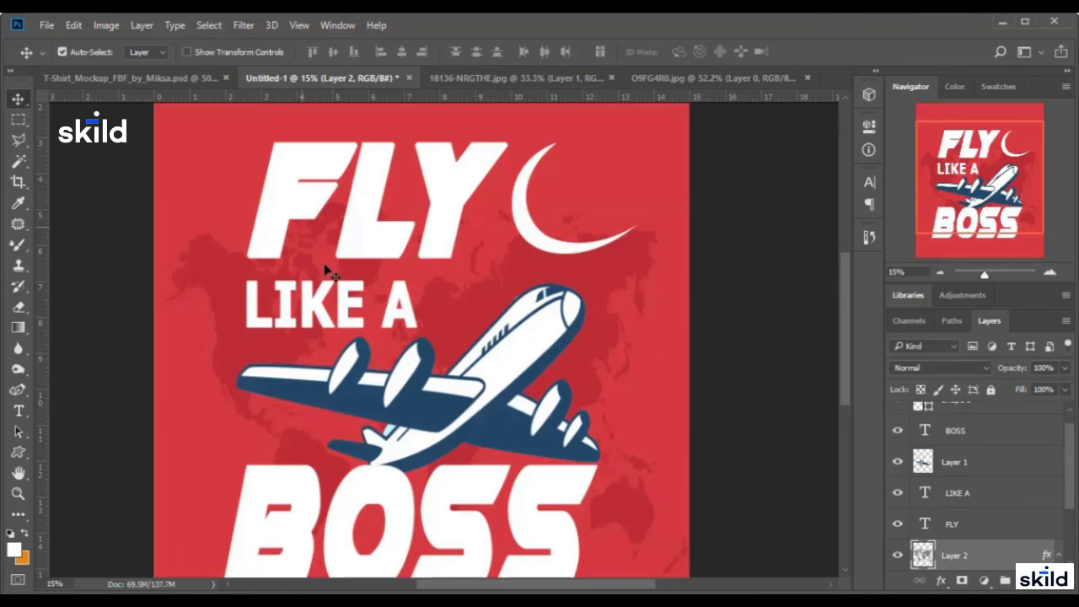
- Look at the t-shirt mockup, then return to the FLY LIKE A BOSS artwork
{"action": "scroll", "coordinate": [486, 320], "scroll_direction": "up", "scroll_amount": 2}
{"action": "scroll", "coordinate": [497, 304], "scroll_direction": "down", "scroll_amount": 6}
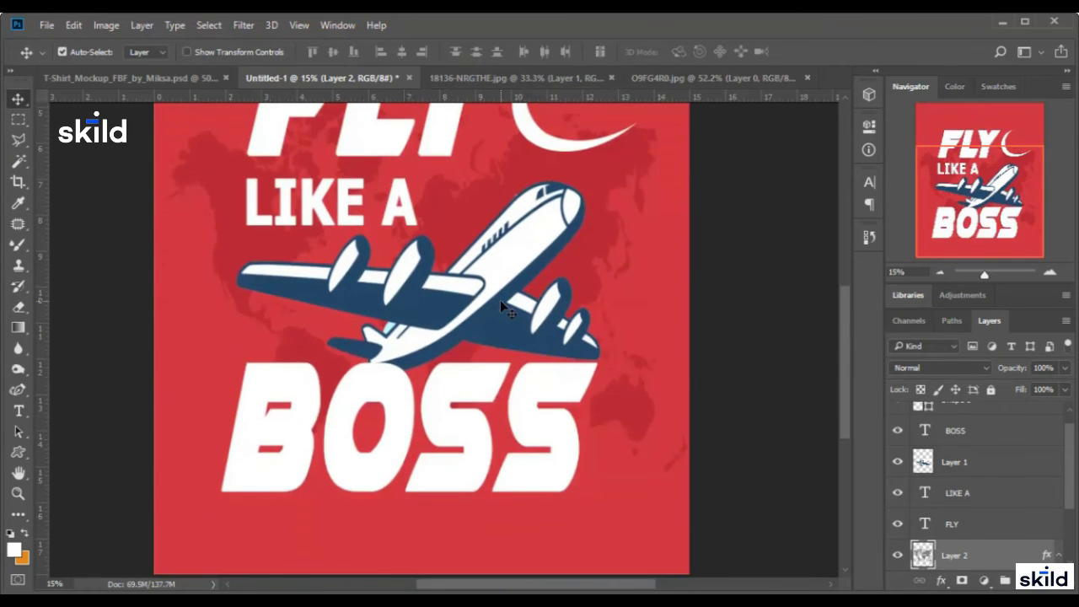
{"action": "scroll", "coordinate": [500, 306], "scroll_direction": "down", "scroll_amount": 1}
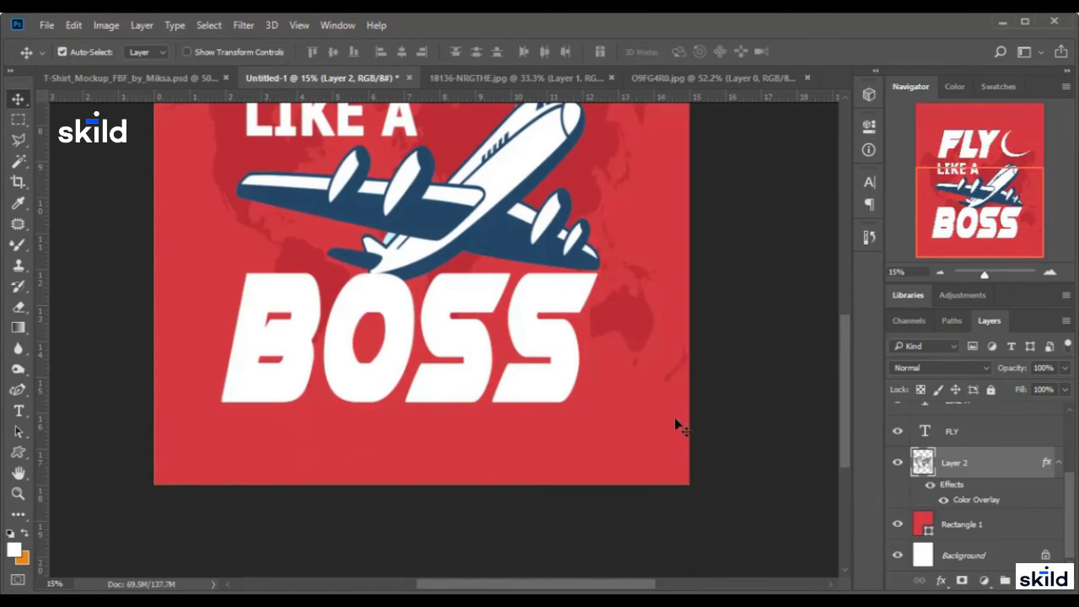
{"action": "scroll", "coordinate": [510, 397], "scroll_direction": "up", "scroll_amount": 4}
{"action": "left_click", "coordinate": [170, 78]}
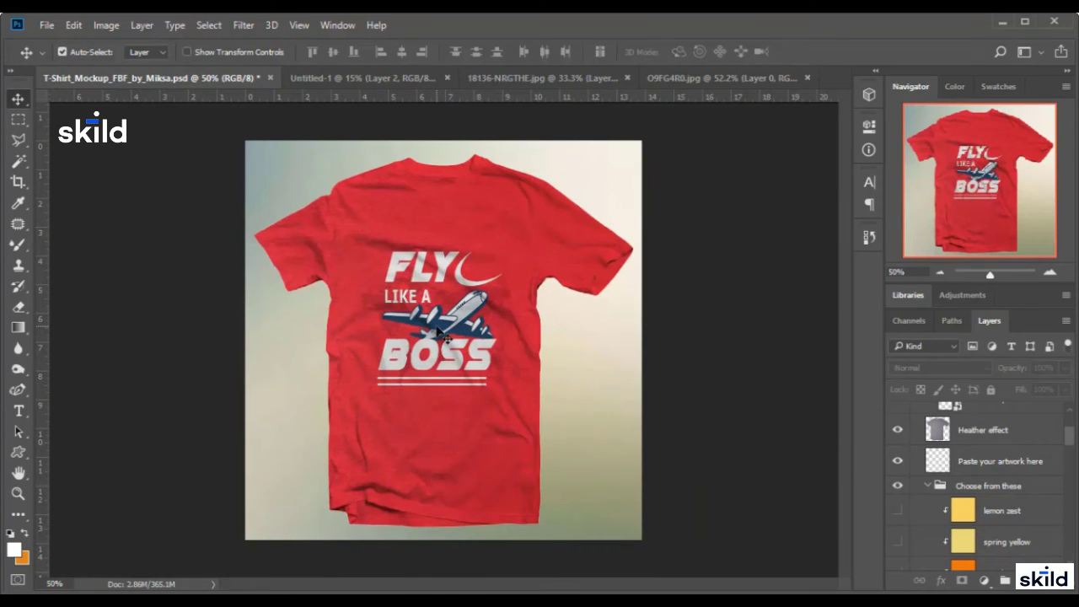
{"action": "left_click", "coordinate": [347, 81]}
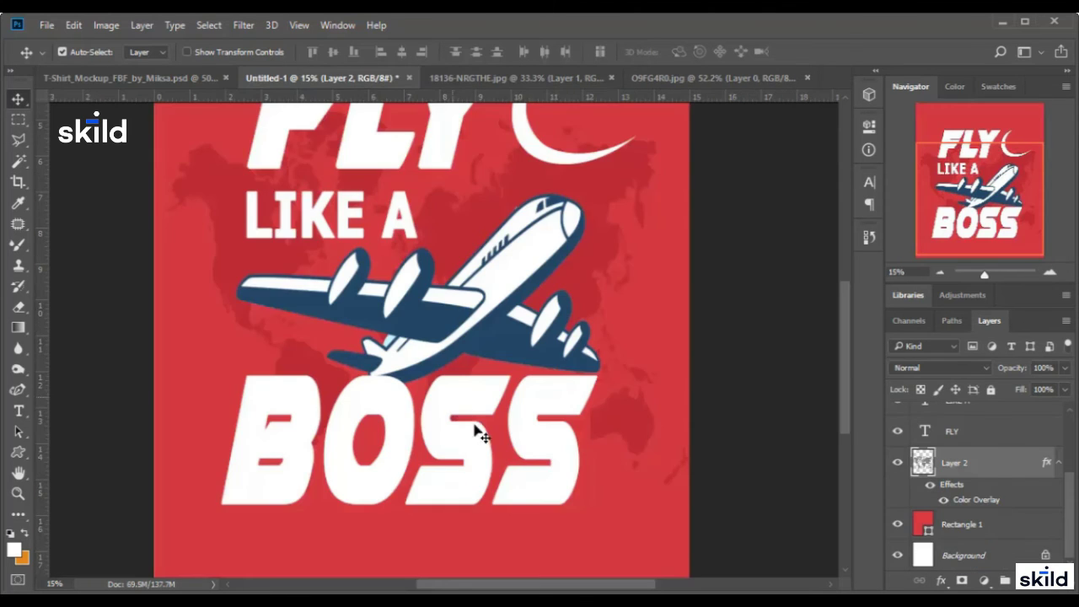
- Select Shape 1 through Layer 2, turn off Auto-Select, and move the artwork upward
{"action": "scroll", "coordinate": [474, 418], "scroll_direction": "down", "scroll_amount": 3}
{"action": "scroll", "coordinate": [475, 419], "scroll_direction": "down", "scroll_amount": 1}
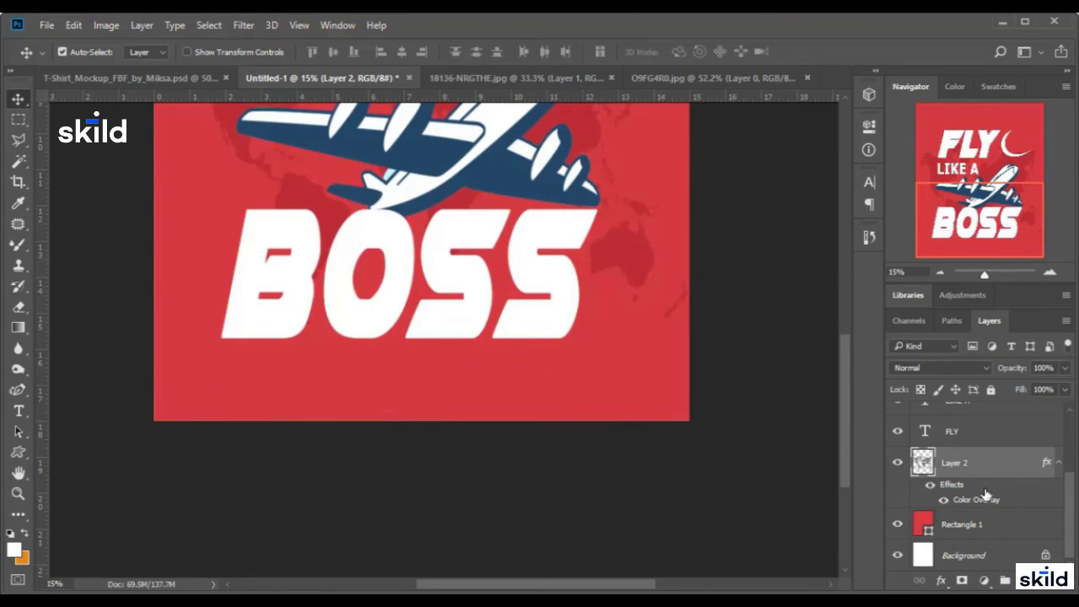
{"action": "scroll", "coordinate": [995, 468], "scroll_direction": "up", "scroll_amount": 3}
{"action": "left_click", "coordinate": [992, 418], "text": "shift"}
{"action": "scroll", "coordinate": [489, 359], "scroll_direction": "up", "scroll_amount": 4}
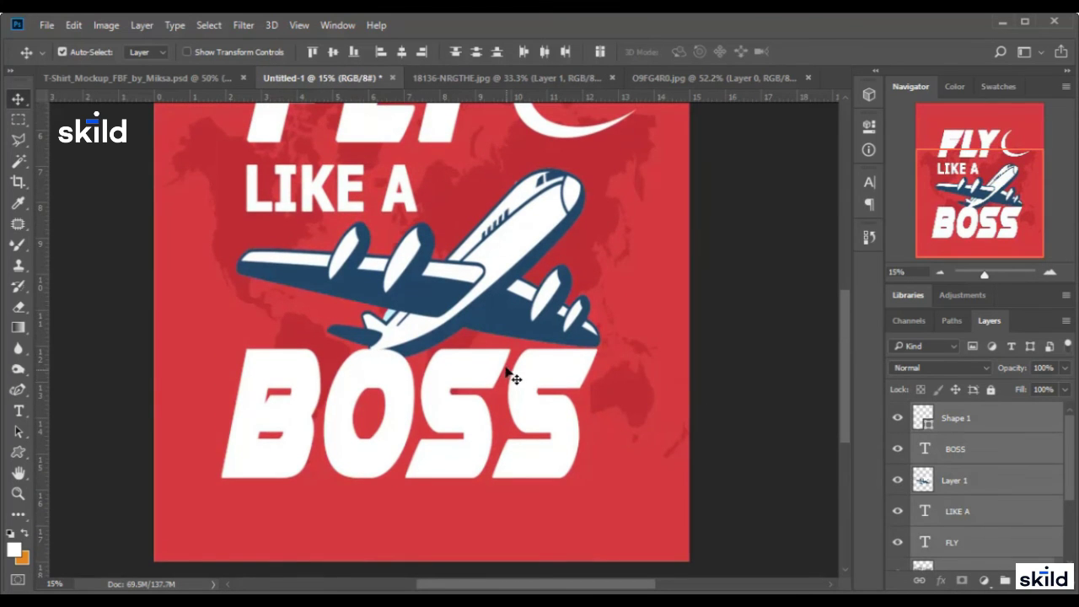
{"action": "scroll", "coordinate": [513, 377], "scroll_direction": "up", "scroll_amount": 5}
{"action": "left_click", "coordinate": [92, 52]}
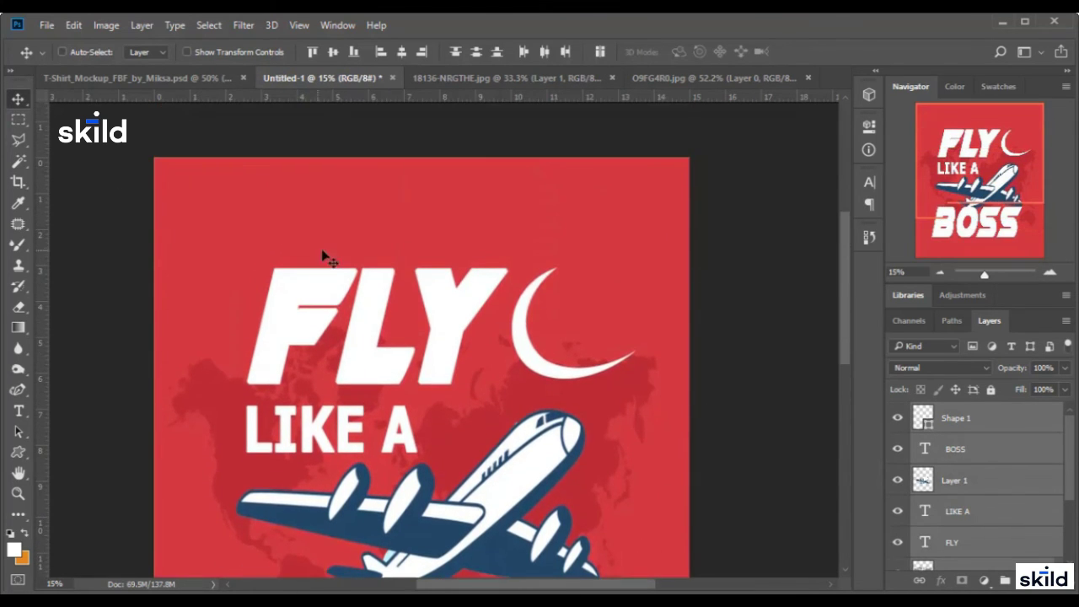
{"action": "left_click_drag", "start_coordinate": [419, 296], "coordinate": [431, 224]}
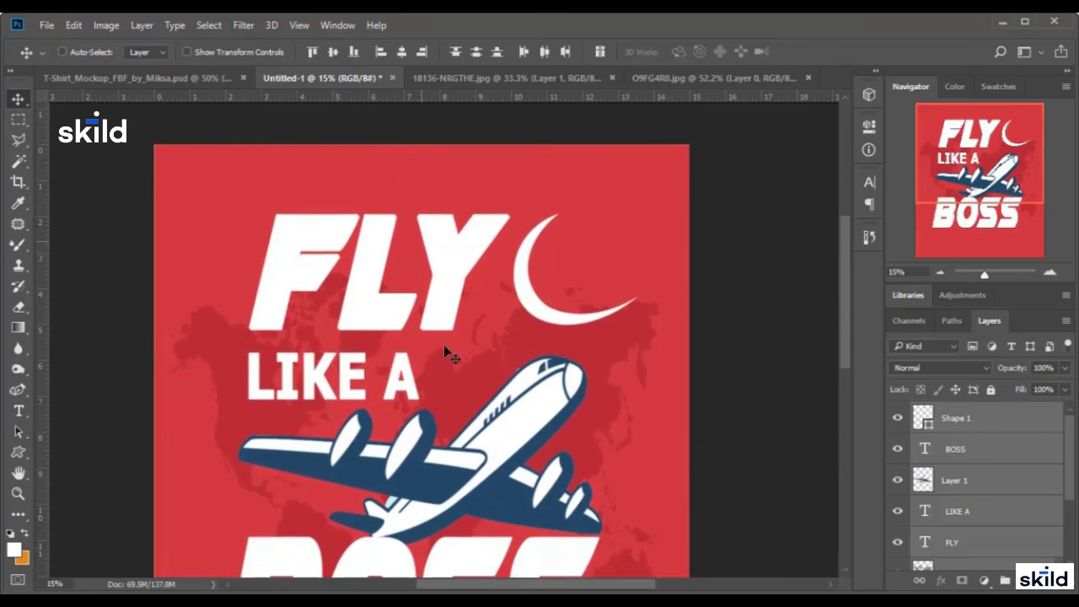
{"action": "scroll", "coordinate": [444, 352], "scroll_direction": "down", "scroll_amount": 8}
- Draw a thin white rounded-rectangle bar under BOSS
{"action": "left_click", "coordinate": [998, 421]}
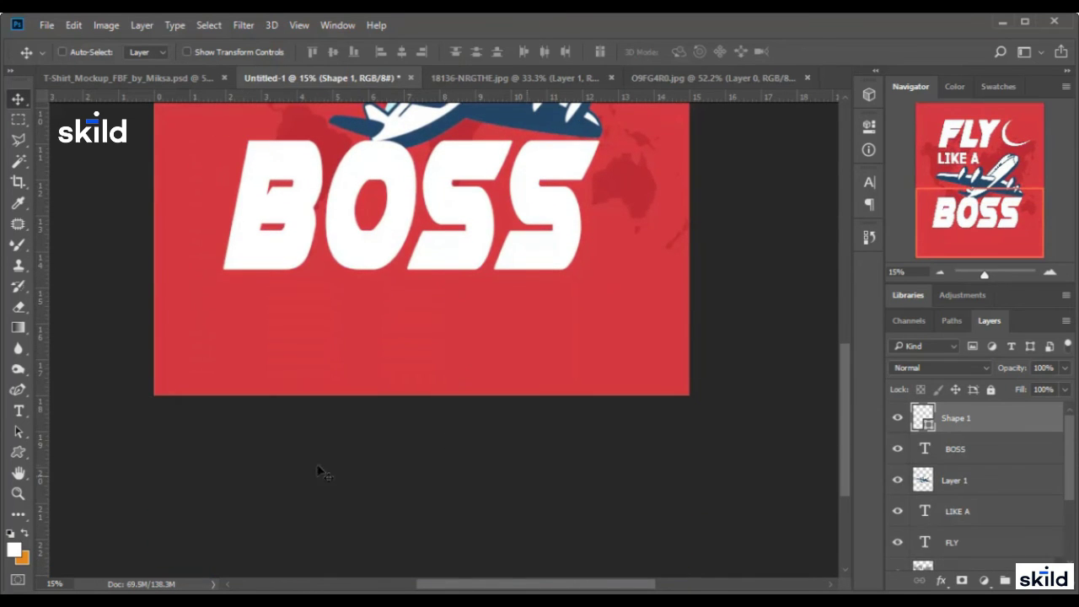
{"action": "scroll", "coordinate": [305, 371], "scroll_direction": "up", "scroll_amount": 1}
{"action": "left_click", "coordinate": [19, 452]}
{"action": "right_click", "coordinate": [18, 452]}
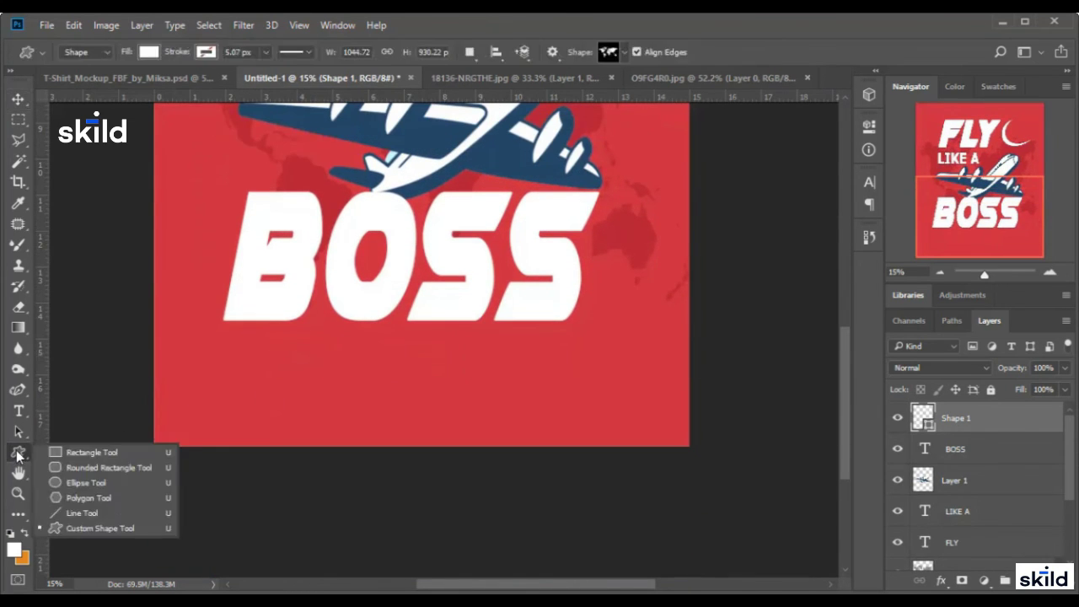
{"action": "left_click", "coordinate": [105, 469]}
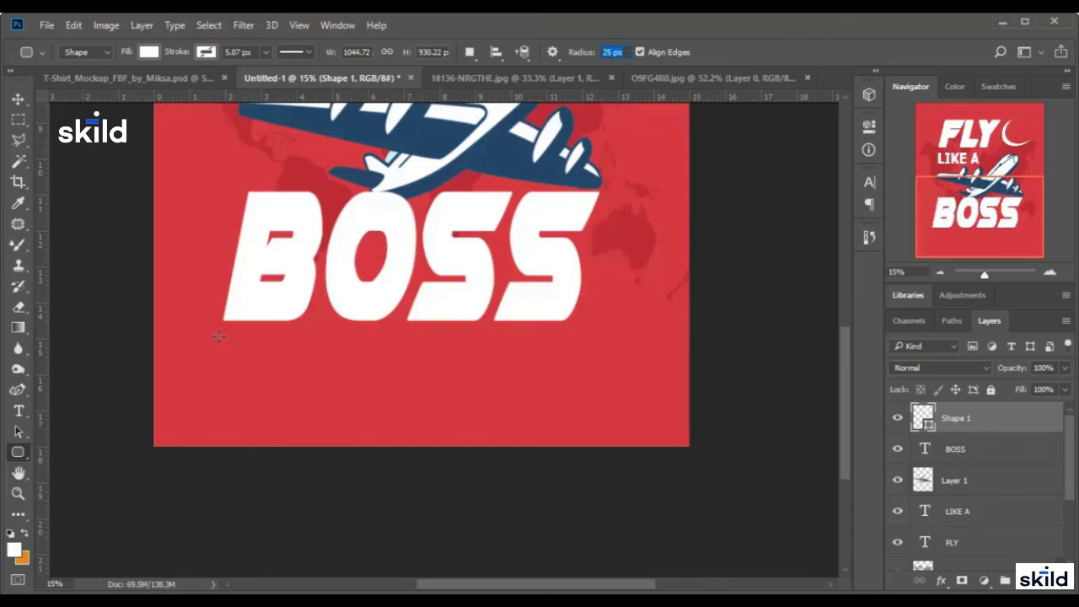
{"action": "left_click_drag", "start_coordinate": [220, 337], "coordinate": [571, 341]}
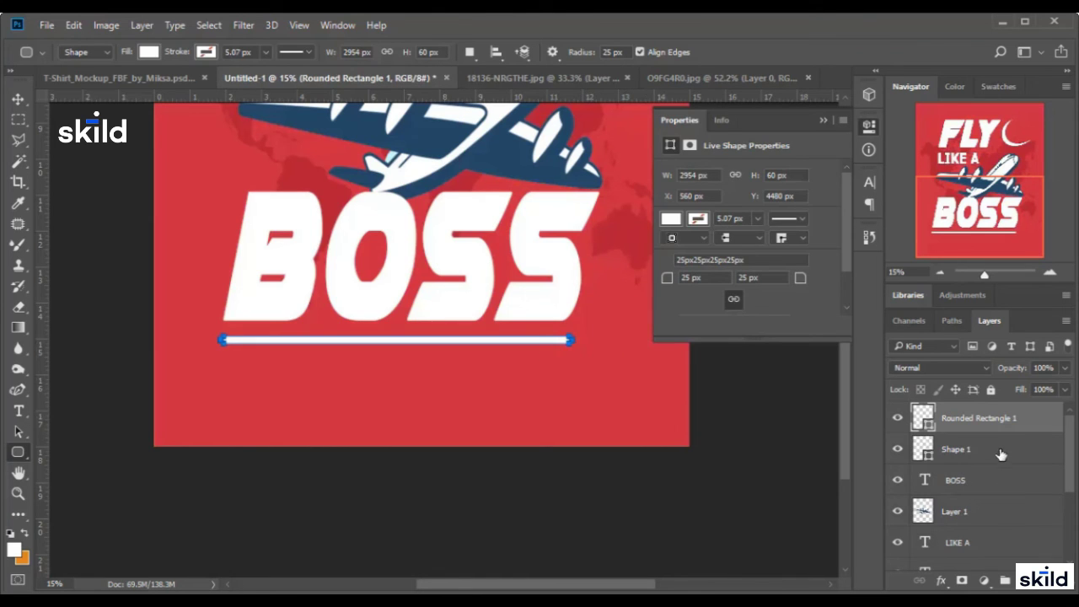
- Duplicate the bar, nudge the copy just below the first, and zoom out to 10%
{"action": "left_click", "coordinate": [1000, 449]}
{"action": "left_click", "coordinate": [999, 422]}
{"action": "left_click_drag", "start_coordinate": [1010, 413], "coordinate": [1005, 580]}
{"action": "left_click", "coordinate": [18, 99]}
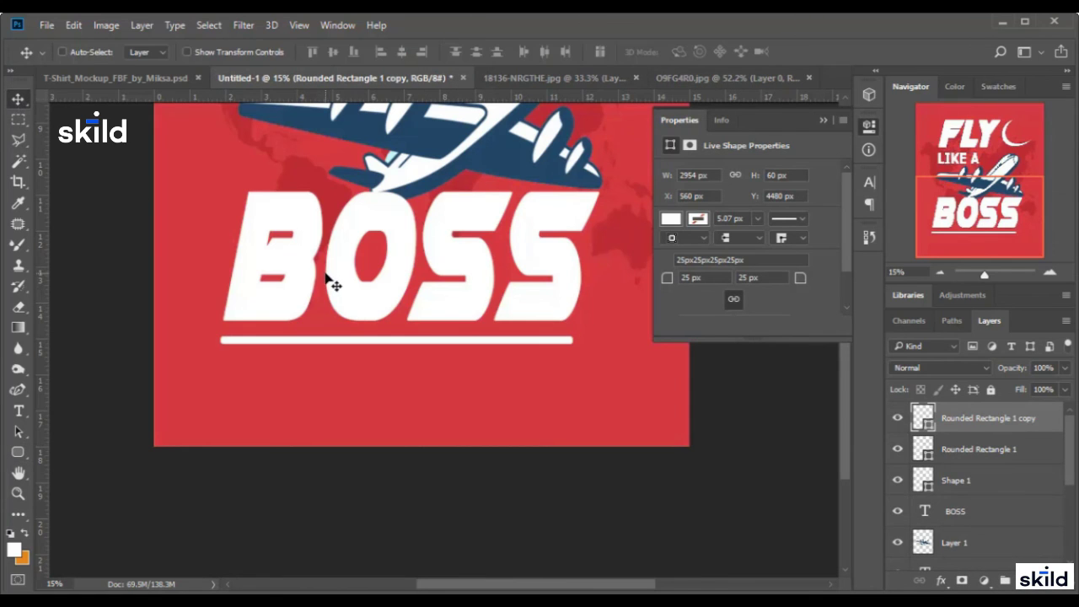
{"action": "key", "text": "shift+Down"}
{"action": "key", "text": "shift+Down"}
{"action": "key", "text": "shift+Down"}
{"action": "key", "text": "shift+Down"}
{"action": "key", "text": "shift+Down"}
{"action": "key", "text": "shift+Down"}
{"action": "key", "text": "shift+Down"}
{"action": "key", "text": "shift+Down"}
{"action": "key", "text": "shift+Down"}
{"action": "key", "text": "shift+Down"}
{"action": "key", "text": "shift+Down"}
{"action": "key", "text": "shift+Down"}
{"action": "key", "text": "shift+Down"}
{"action": "key", "text": "shift+Down"}
{"action": "key", "text": "shift+Down"}
{"action": "key", "text": "shift+Down"}
{"action": "key", "text": "shift+Down"}
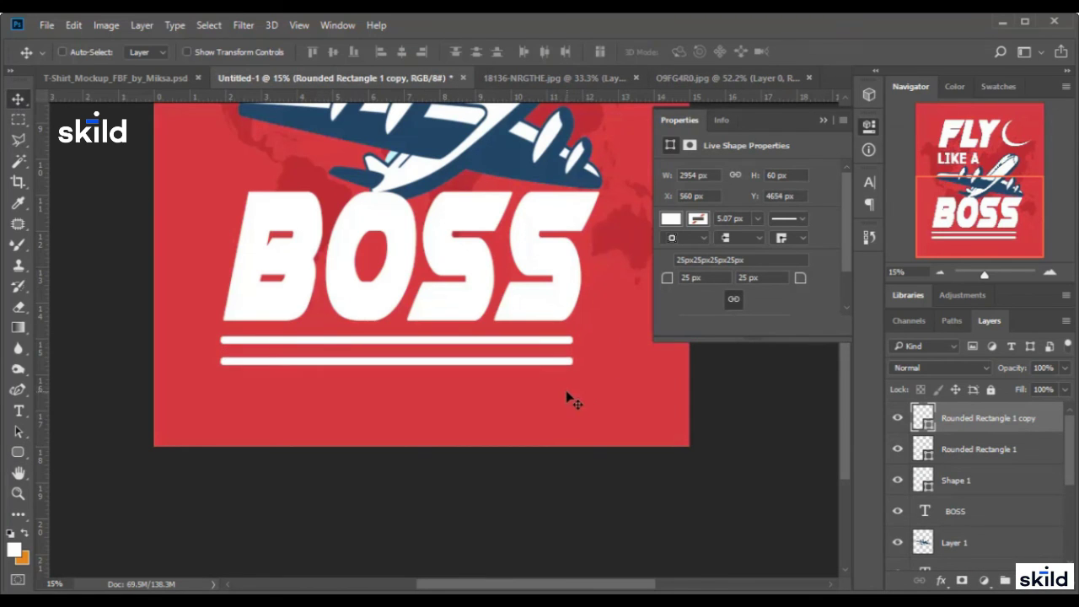
{"action": "key", "text": "shift+Up"}
{"action": "key", "text": "shift+Up"}
{"action": "key", "text": "shift+Up"}
{"action": "key", "text": "Up"}
{"action": "key", "text": "Up"}
{"action": "key", "text": "Up"}
{"action": "key", "text": "Up"}
{"action": "key", "text": "Up"}
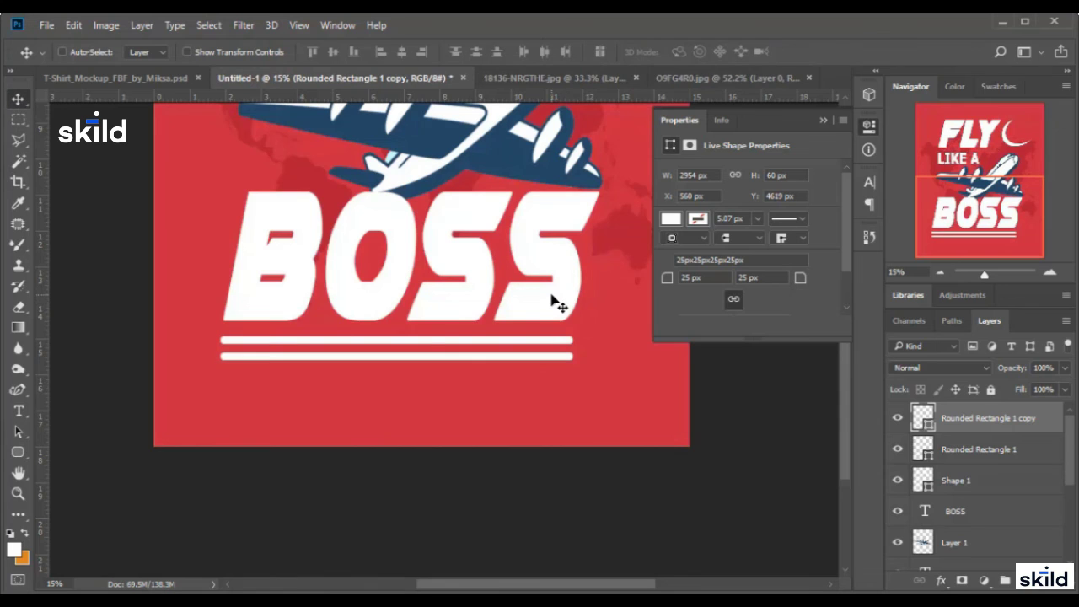
{"action": "scroll", "coordinate": [476, 413], "scroll_direction": "up", "scroll_amount": 5}
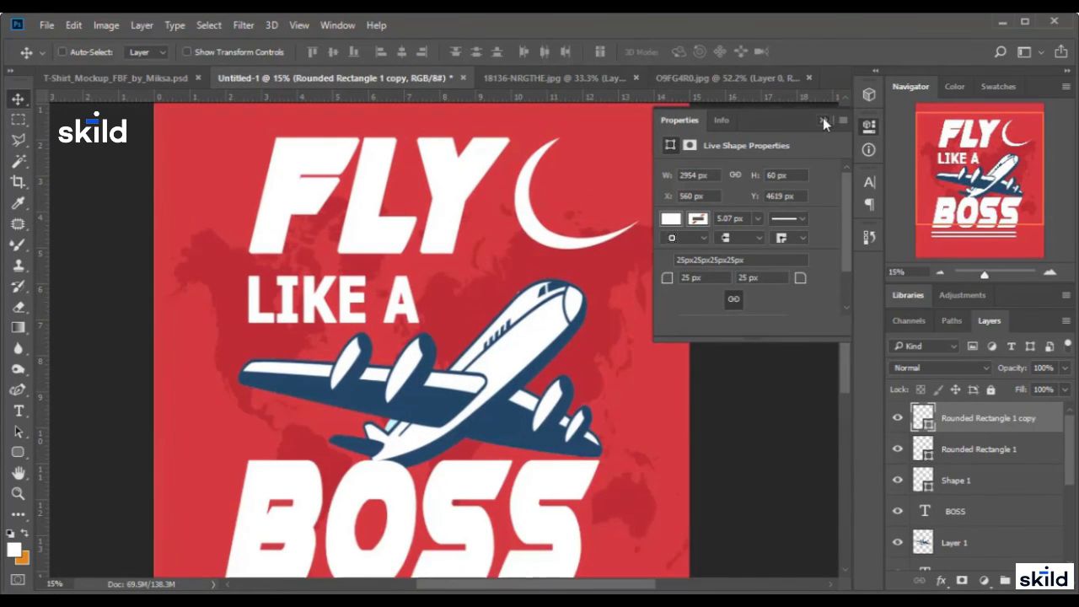
{"action": "left_click", "coordinate": [824, 121]}
{"action": "scroll", "coordinate": [427, 397], "scroll_direction": "up", "scroll_amount": 2}
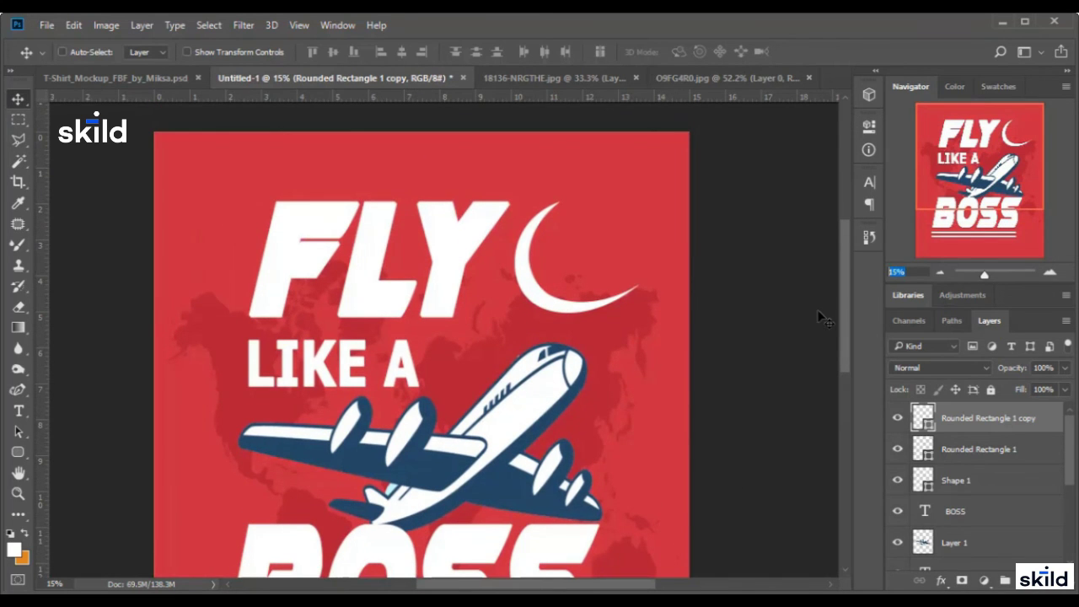
{"action": "key", "text": "Return"}
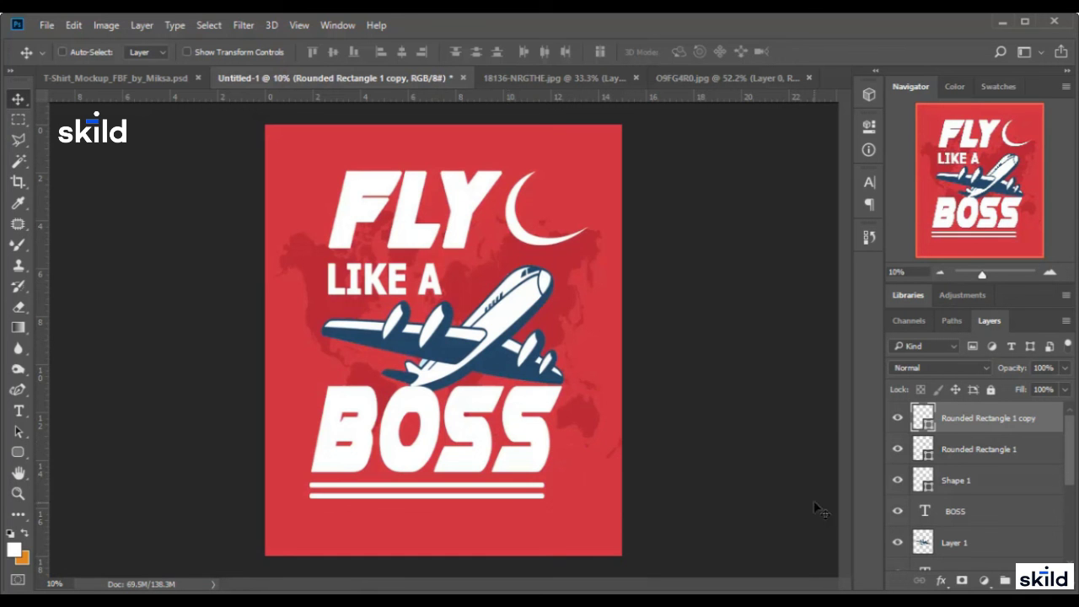
- Save the FLY LIKE A BOSS artwork as new.psd
{"action": "left_click", "coordinate": [46, 26]}
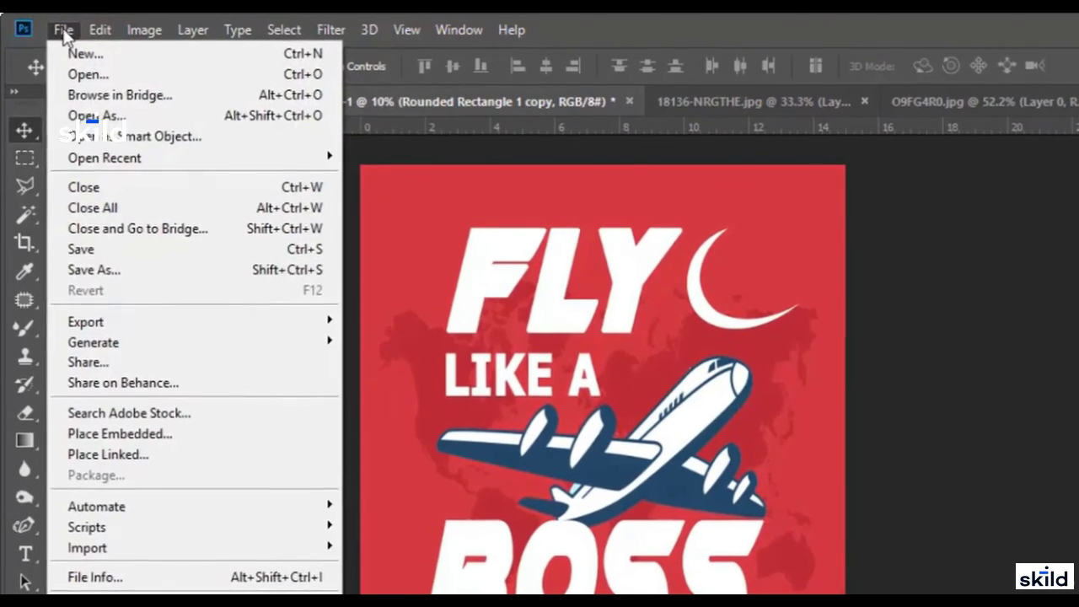
{"action": "left_click", "coordinate": [634, 13]}
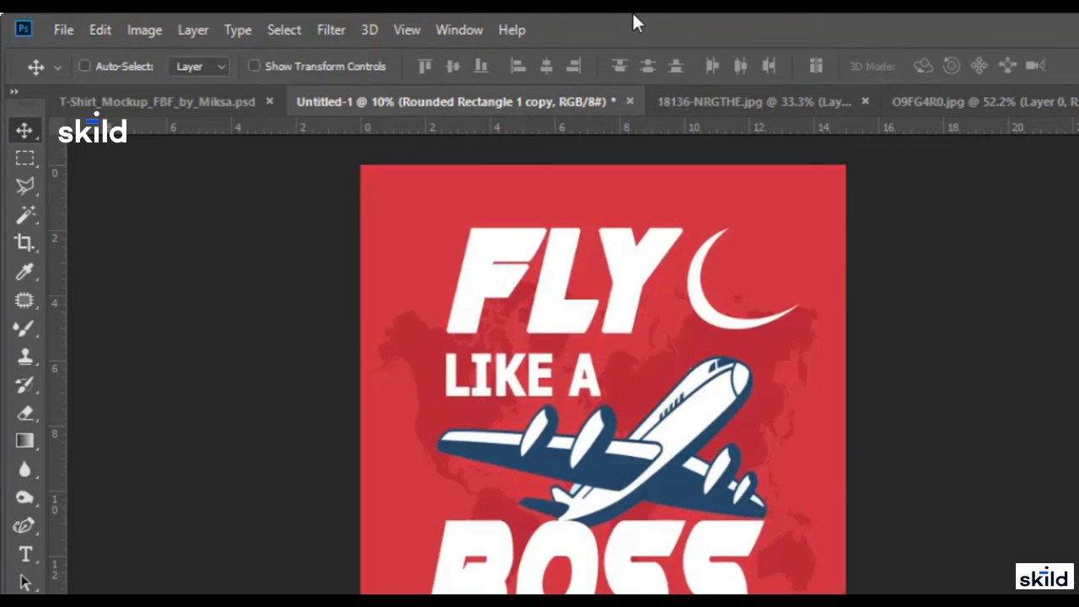
{"action": "left_click", "coordinate": [70, 30]}
{"action": "left_click", "coordinate": [279, 247]}
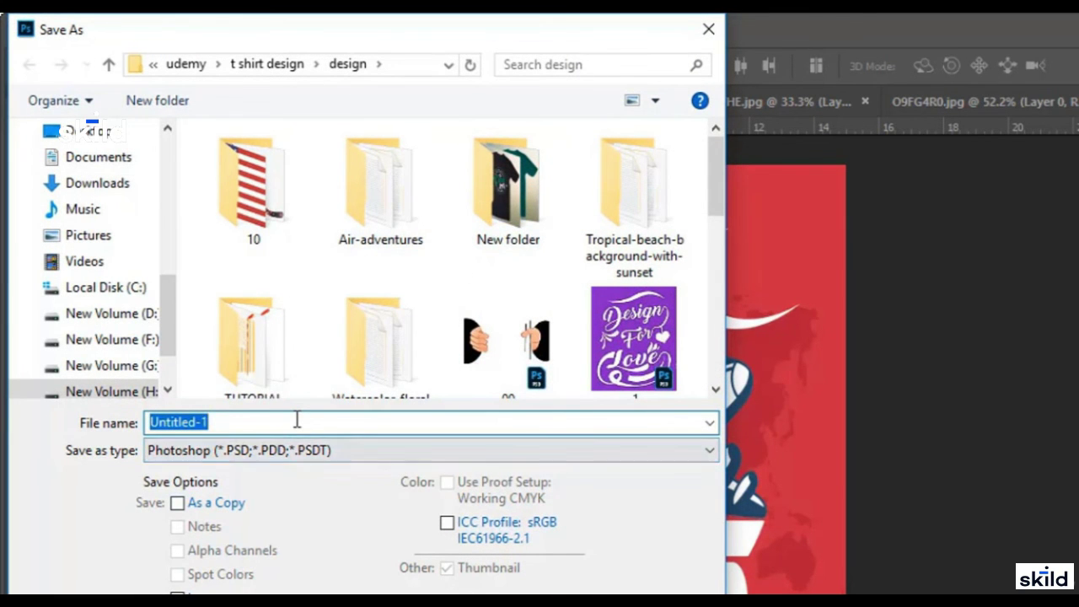
{"action": "type", "text": "n"}
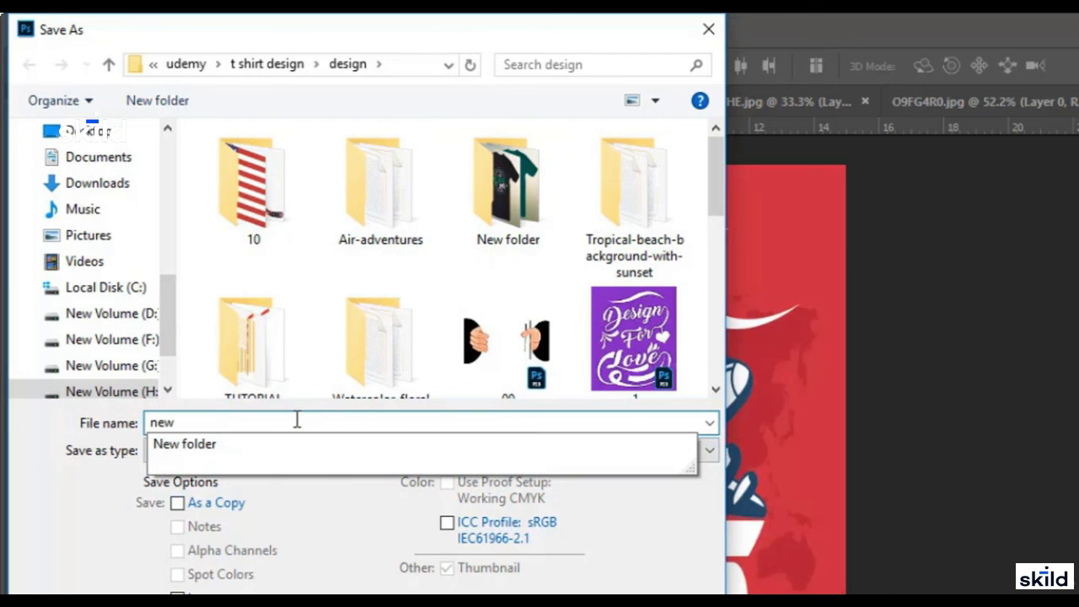
{"action": "type", "text": "ew"}
{"action": "key", "text": "Return"}
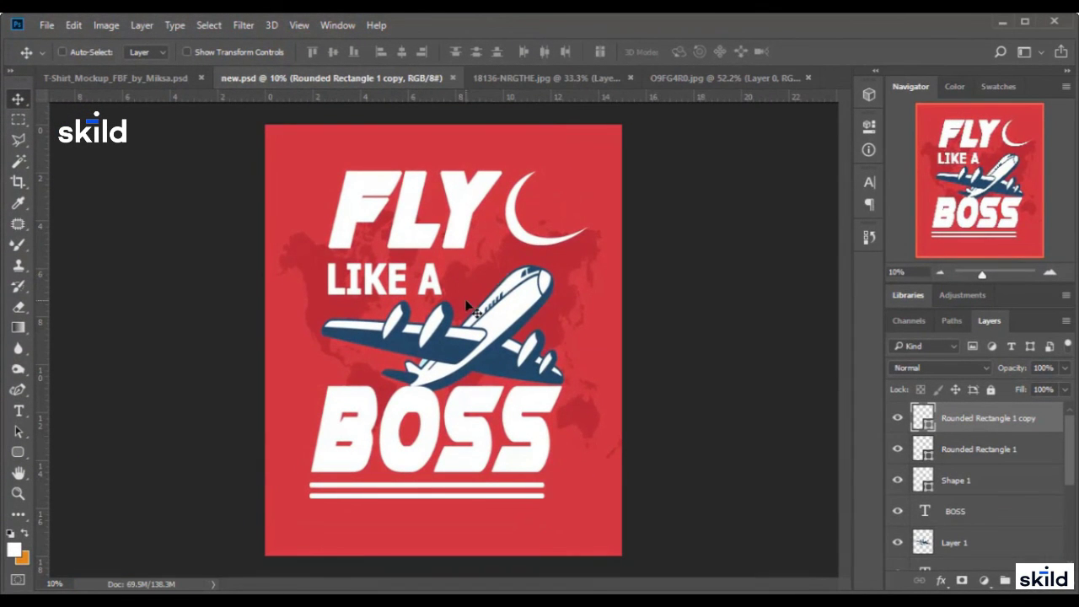
- On the T-shirt mockup, open the artwork smart object and close its .psb tab again
{"action": "left_click", "coordinate": [154, 75]}
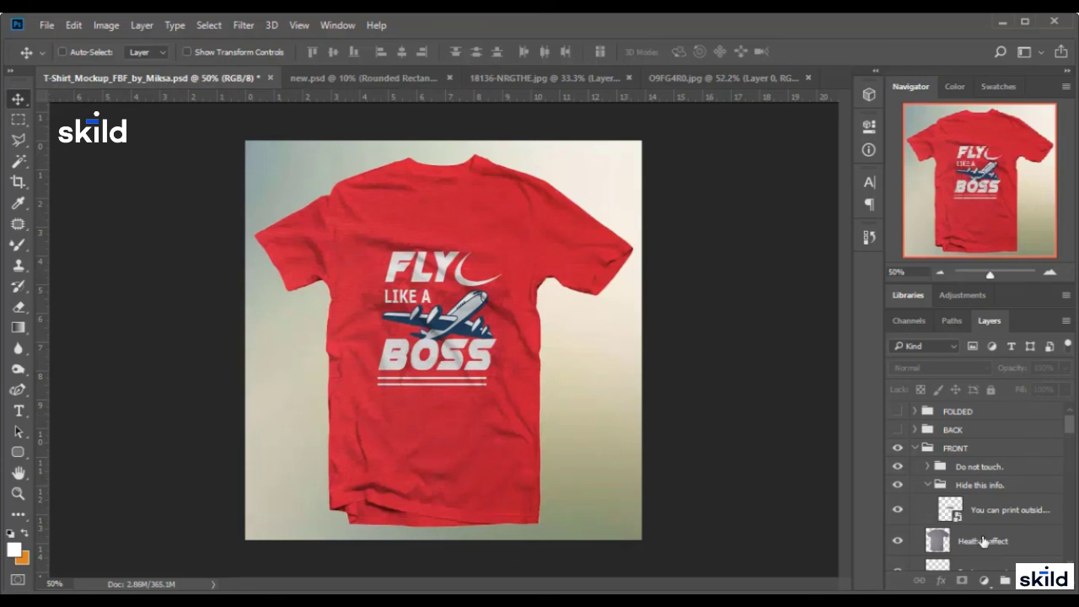
{"action": "double_click", "coordinate": [950, 509]}
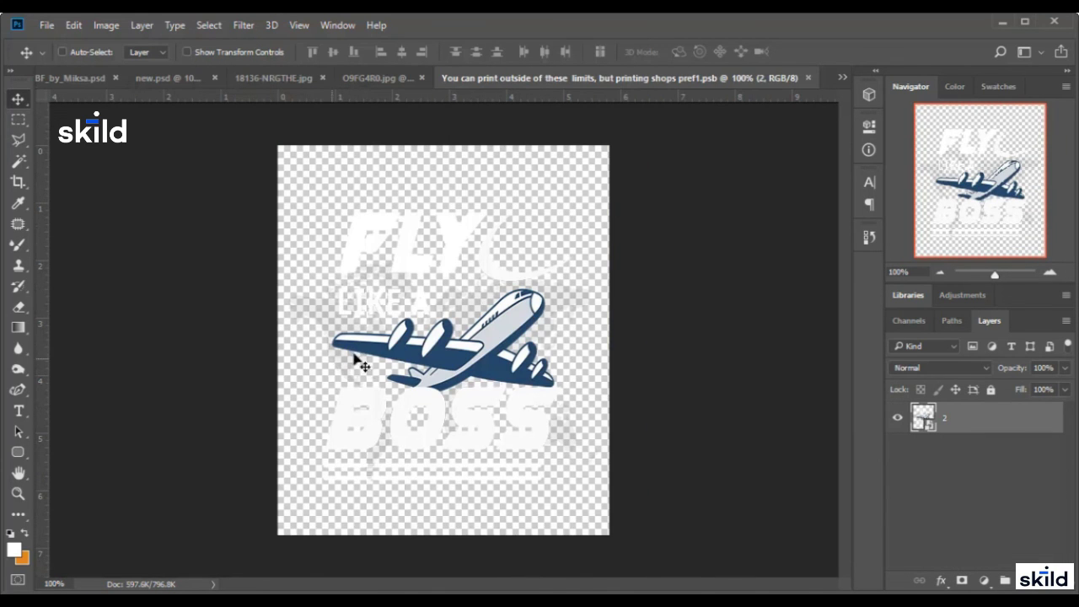
{"action": "key", "text": "ctrl+w"}
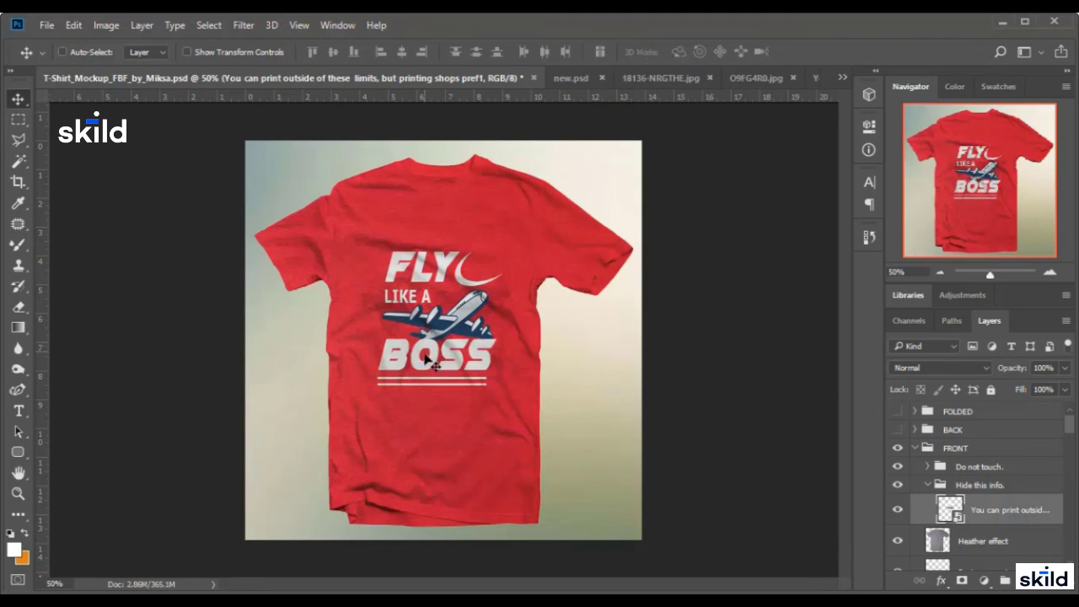